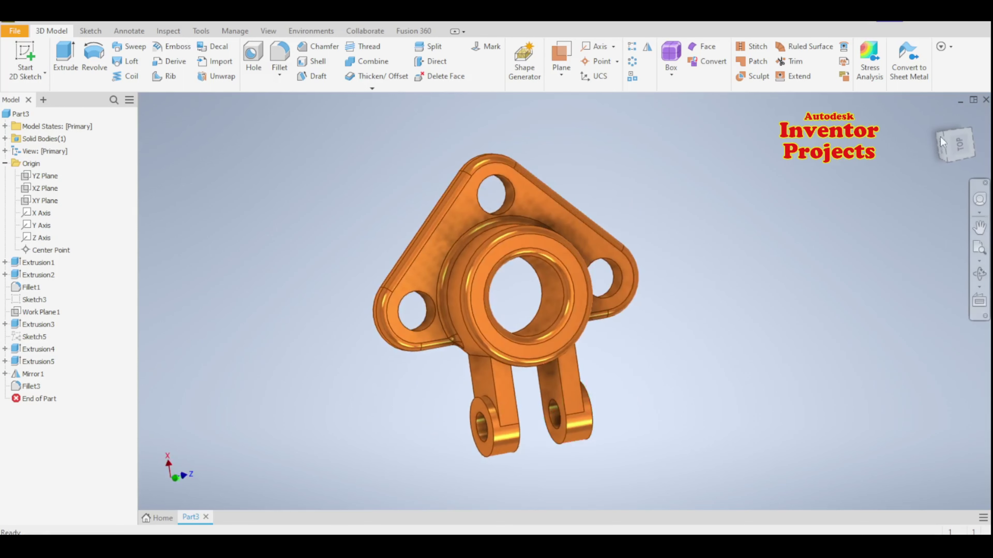
- Orbit the finished copper bracket to view it from above, then bring up the new-file templates
{"action": "mouse_move", "coordinate": [941, 120]}
{"action": "middle_mouse_down", "text": "shift"}
{"action": "mouse_move", "coordinate": [905, 170]}
{"action": "mouse_move", "coordinate": [854, 301]}
{"action": "middle_mouse_up", "text": "shift"}
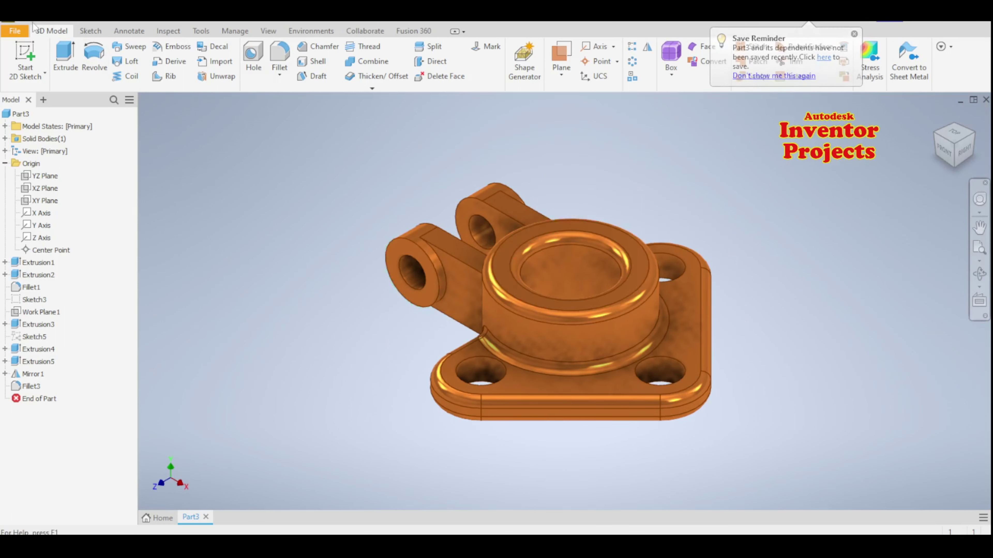
{"action": "key", "text": "ctrl+n"}
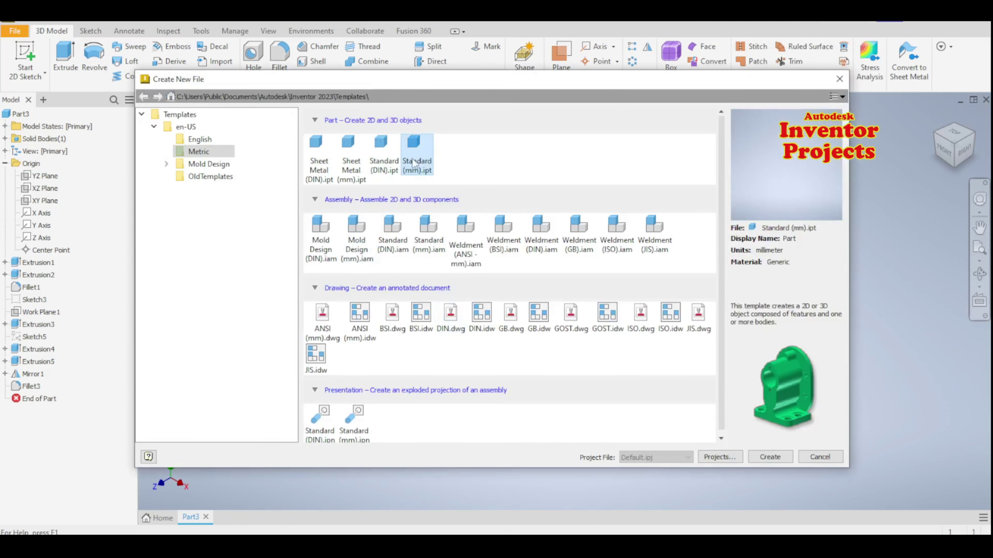
- Create a new Standard (mm) part and start a 2D sketch on the XY plane
{"action": "left_click", "coordinate": [763, 454]}
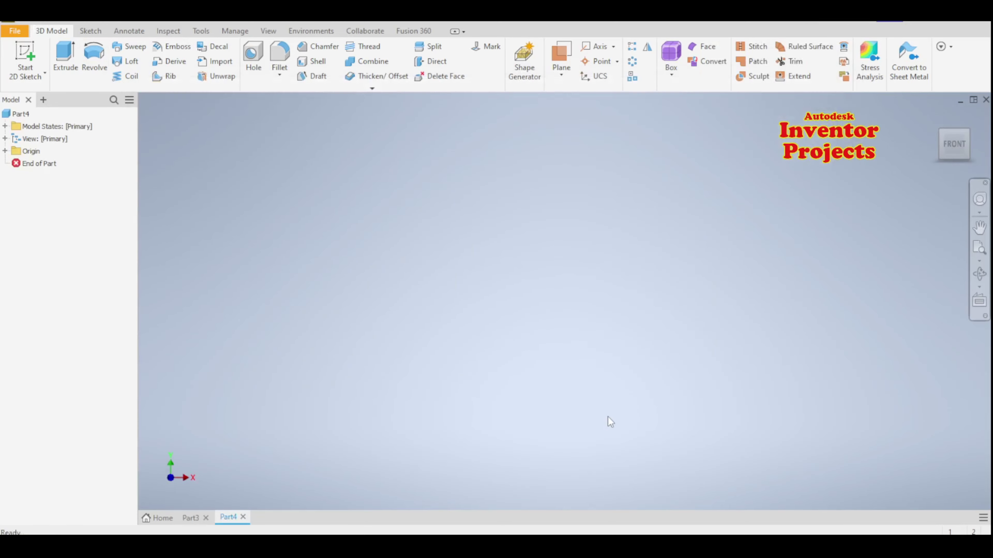
{"action": "left_click", "coordinate": [25, 57]}
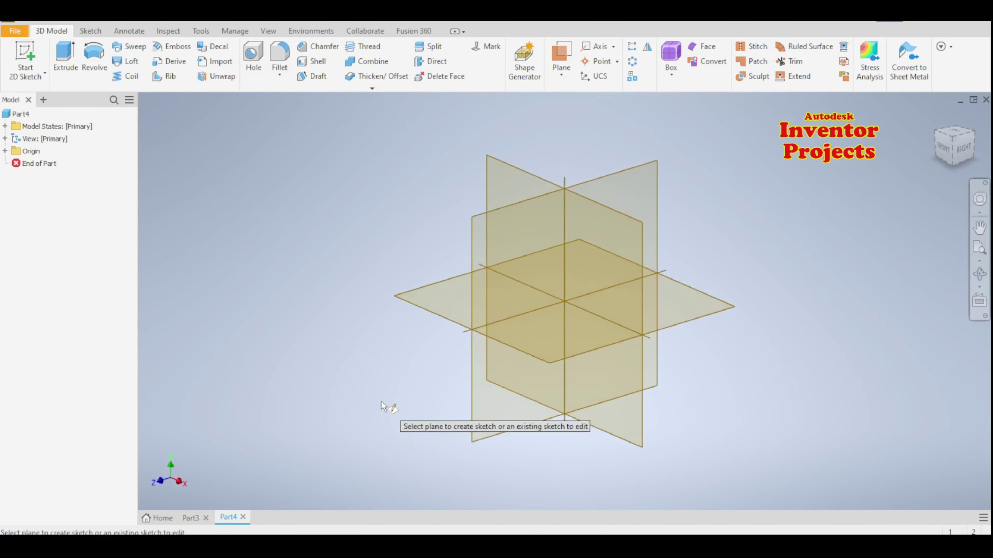
{"action": "left_click", "coordinate": [638, 239]}
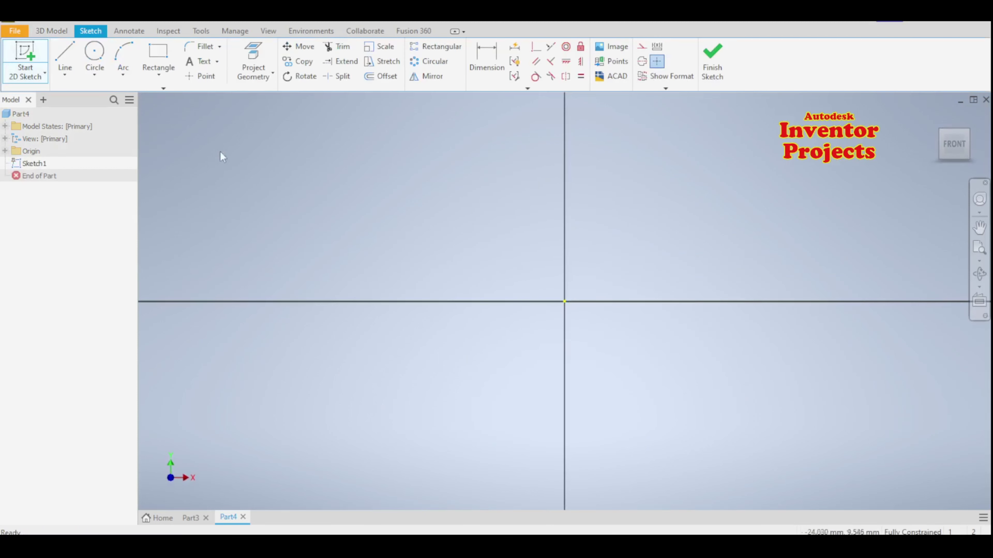
- Draw 70 mm and 40 mm diameter circles centred on the origin and finish the sketch
{"action": "left_click", "coordinate": [98, 64]}
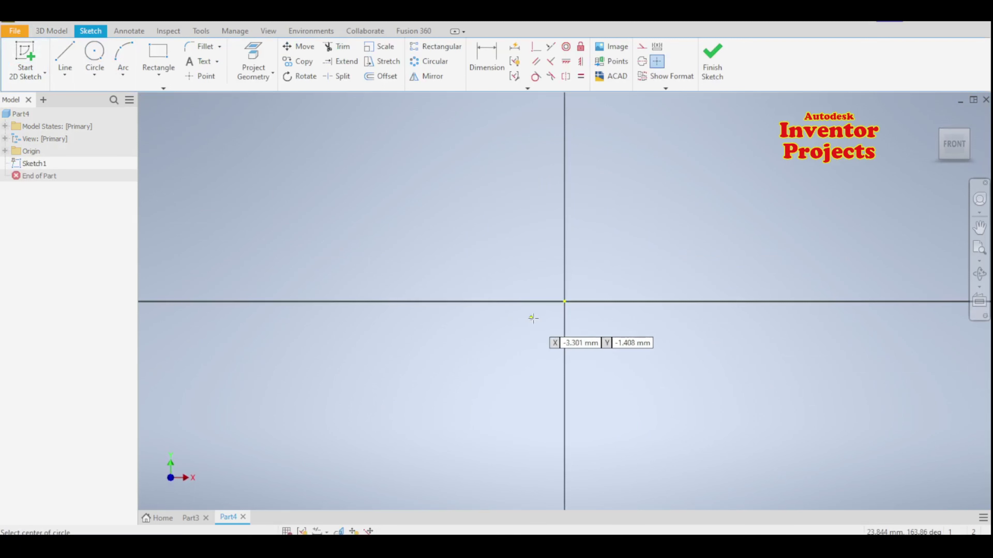
{"action": "left_click", "coordinate": [564, 301]}
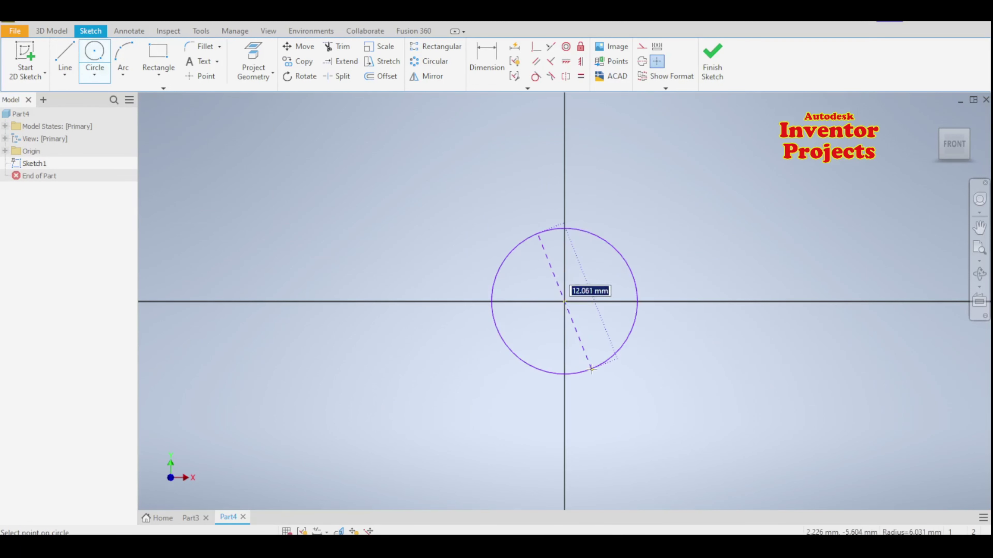
{"action": "type", "text": "70"}
{"action": "key", "text": "Return"}
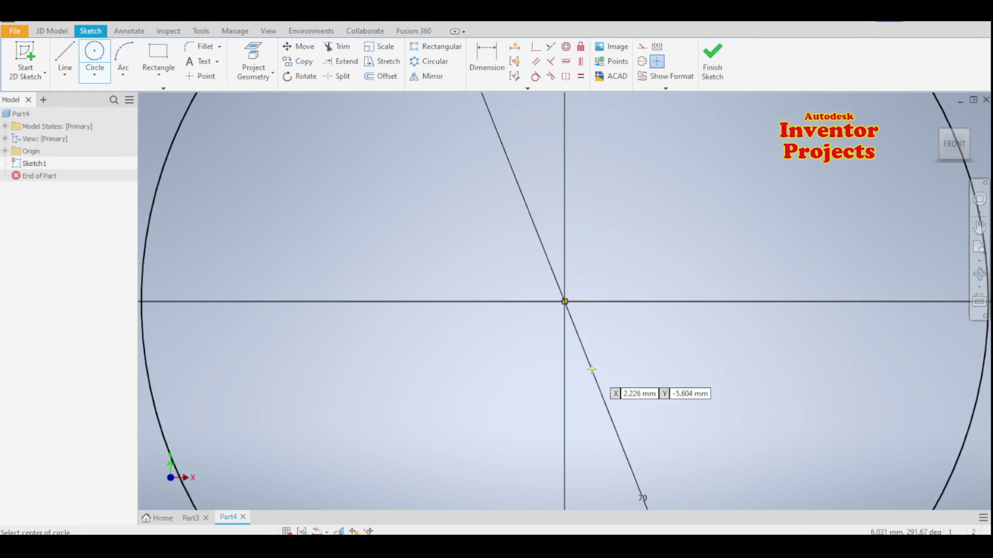
{"action": "scroll", "coordinate": [550, 322], "scroll_direction": "down", "scroll_amount": 2}
{"action": "scroll", "coordinate": [554, 319], "scroll_direction": "down", "scroll_amount": 2}
{"action": "left_click", "coordinate": [555, 314]}
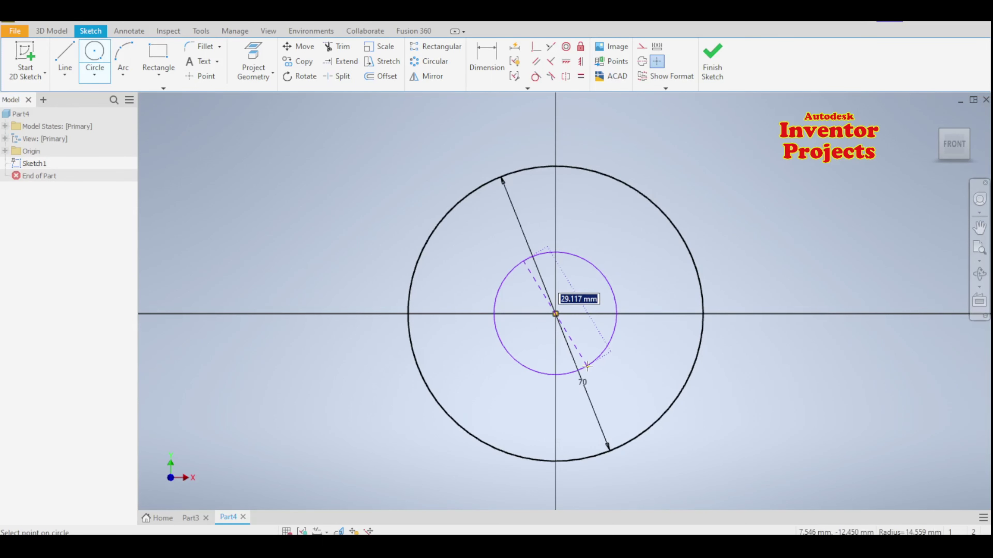
{"action": "type", "text": "40"}
{"action": "key", "text": "Return"}
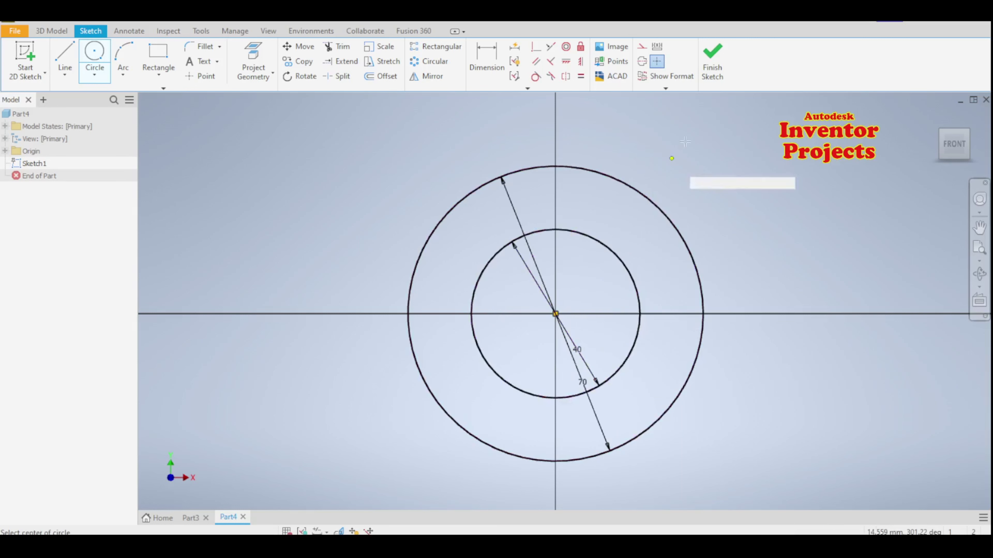
{"action": "left_click", "coordinate": [712, 62]}
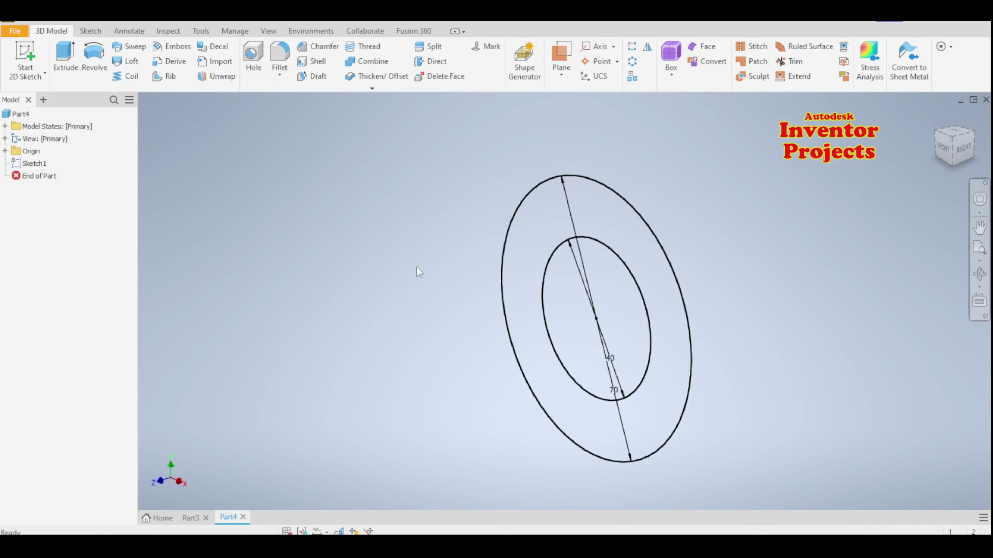
- Extrude the ring profile between the two circles 38 mm into a hollow tube
{"action": "left_click", "coordinate": [65, 56]}
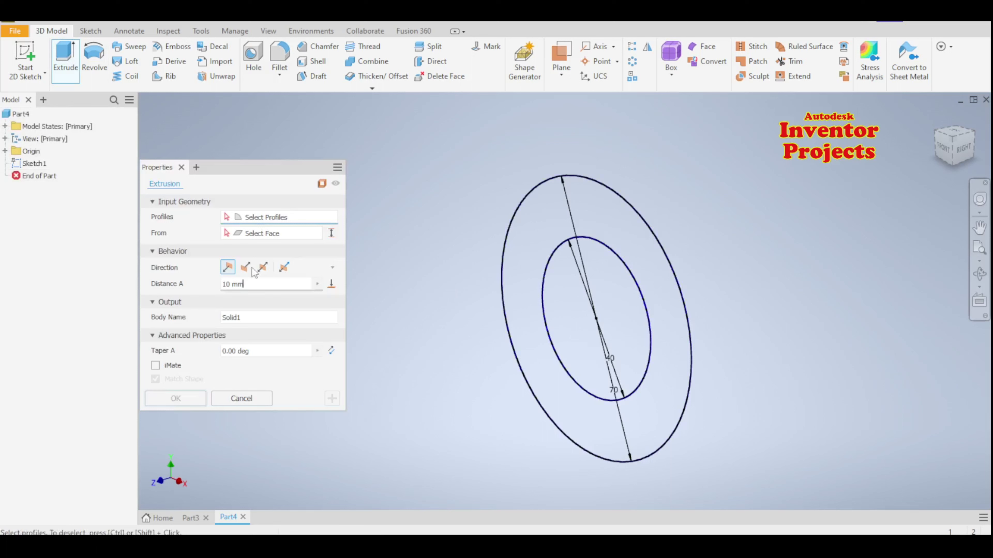
{"action": "left_click", "coordinate": [518, 284]}
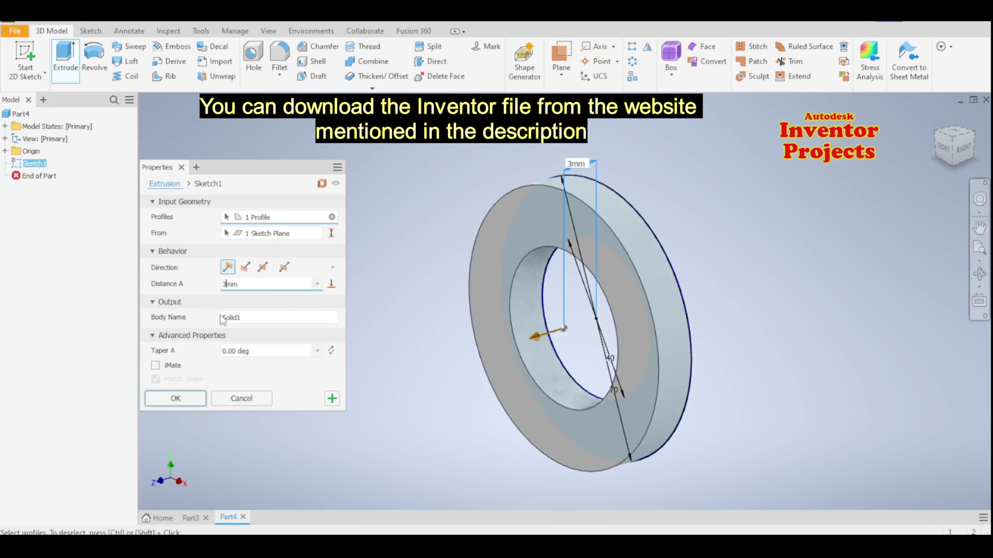
{"action": "type", "text": "8"}
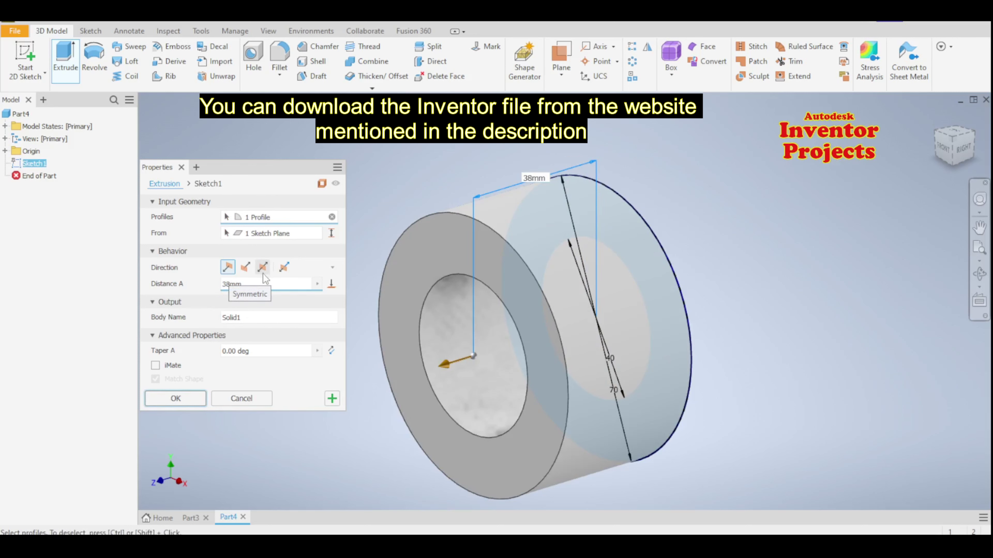
{"action": "left_click", "coordinate": [187, 397]}
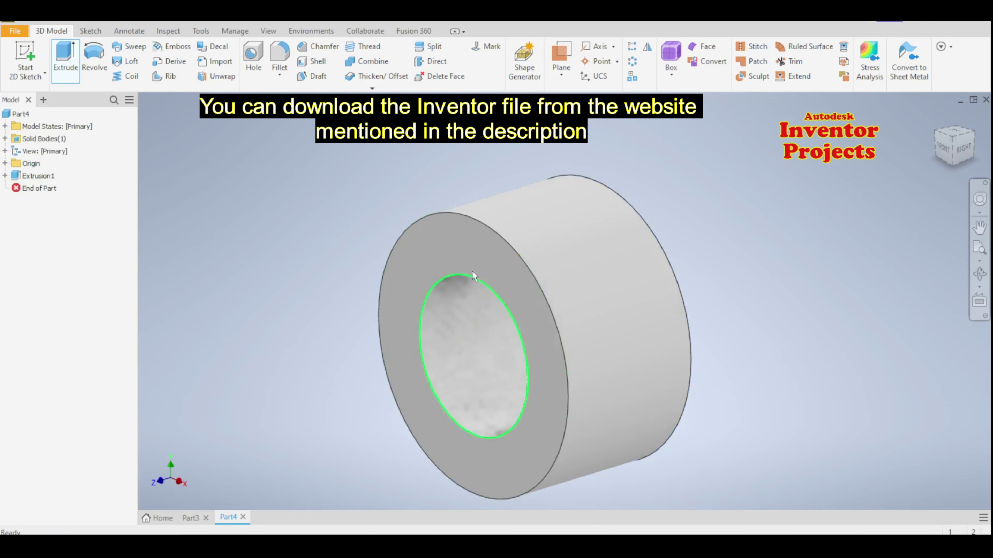
- Apply the copper Metal 1600F Hot appearance to the tube and select the Origin XY Plane
{"action": "left_click", "coordinate": [346, 22]}
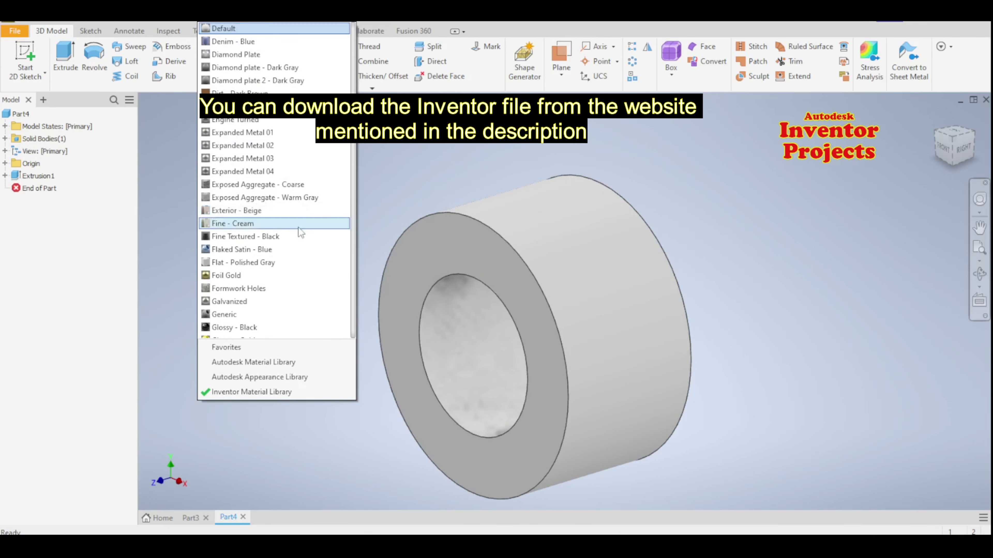
{"action": "scroll", "coordinate": [301, 239], "scroll_direction": "down", "scroll_amount": 2}
{"action": "scroll", "coordinate": [300, 263], "scroll_direction": "down", "scroll_amount": 4}
{"action": "scroll", "coordinate": [300, 265], "scroll_direction": "down", "scroll_amount": 3}
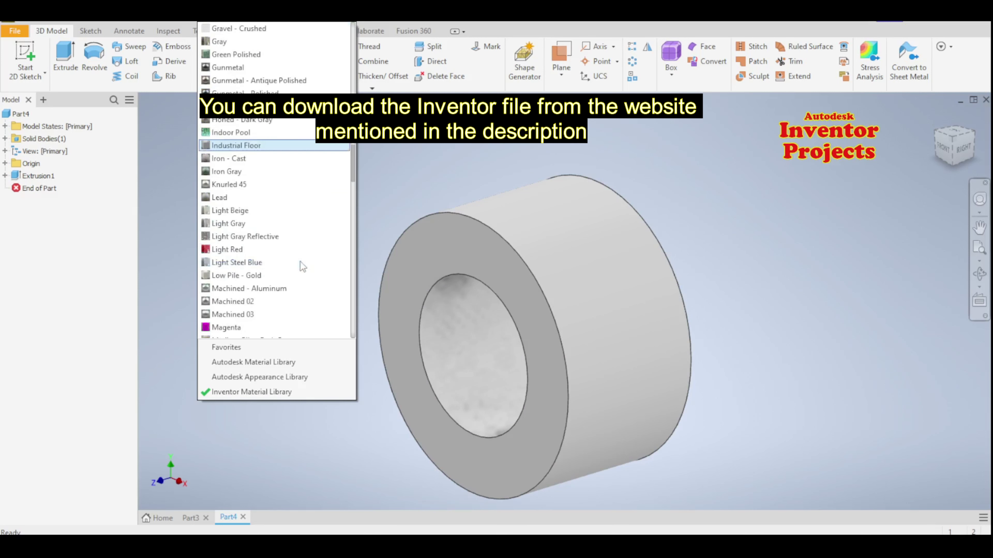
{"action": "scroll", "coordinate": [302, 265], "scroll_direction": "down", "scroll_amount": 3}
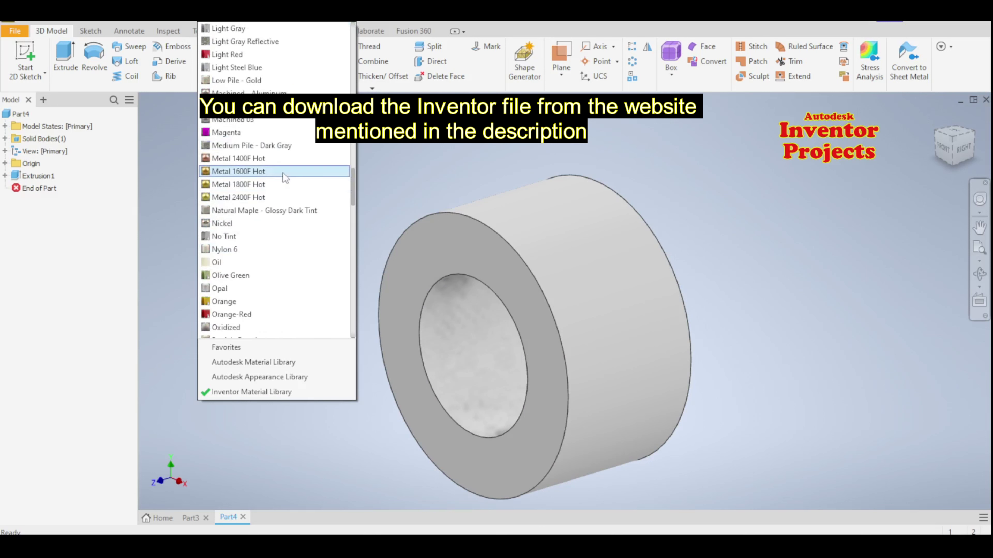
{"action": "left_click", "coordinate": [282, 172]}
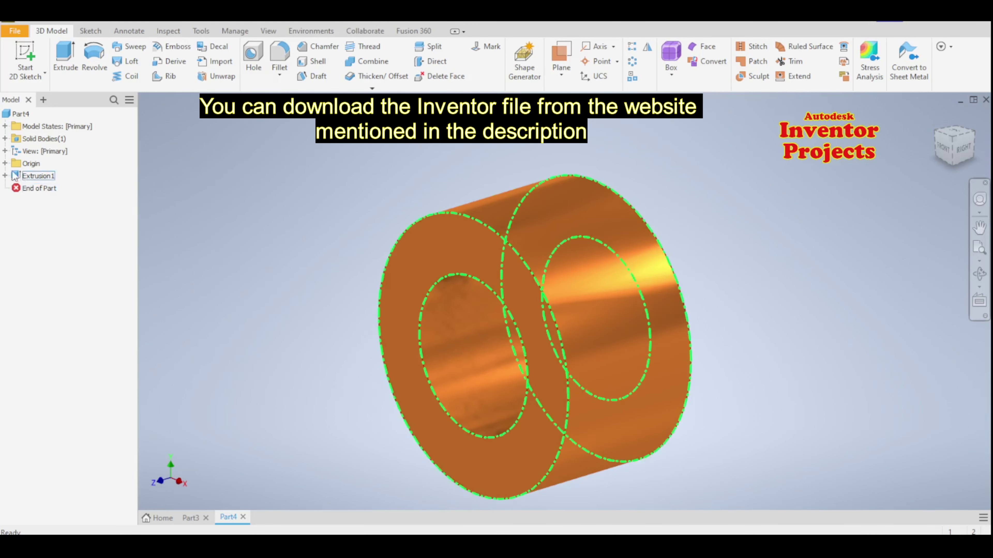
{"action": "left_click", "coordinate": [5, 163]}
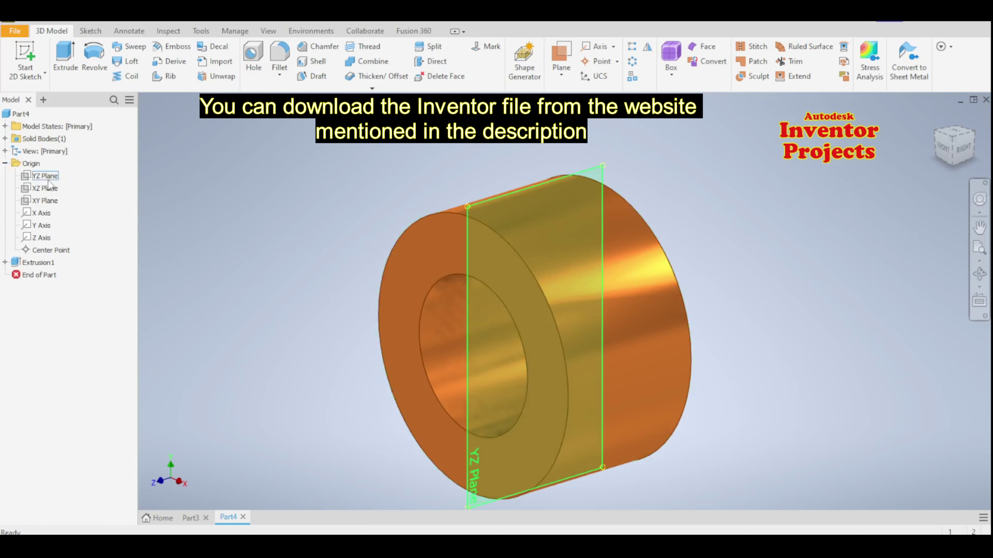
{"action": "left_click", "coordinate": [49, 201]}
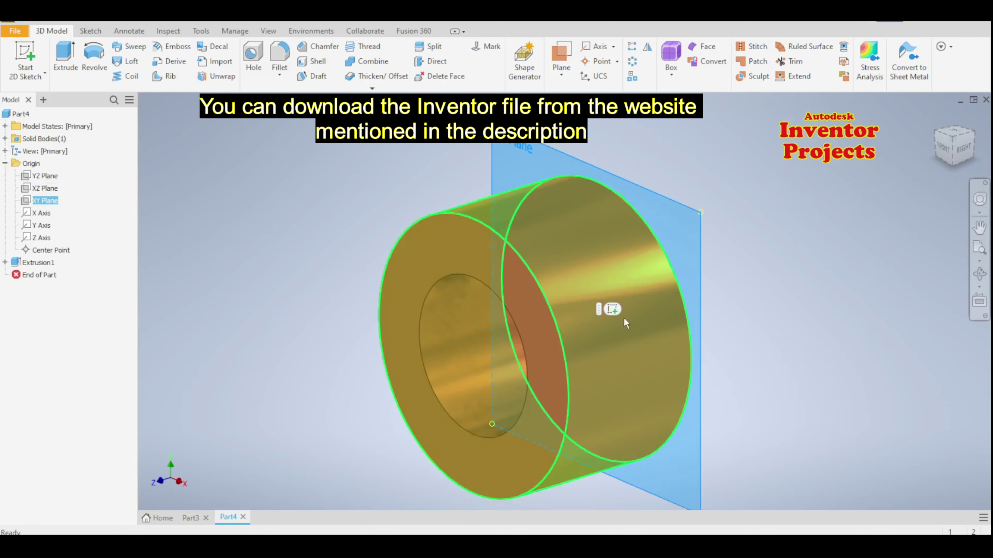
- Start a new sketch on the XY plane and frame the ring in view
{"action": "left_click", "coordinate": [612, 309]}
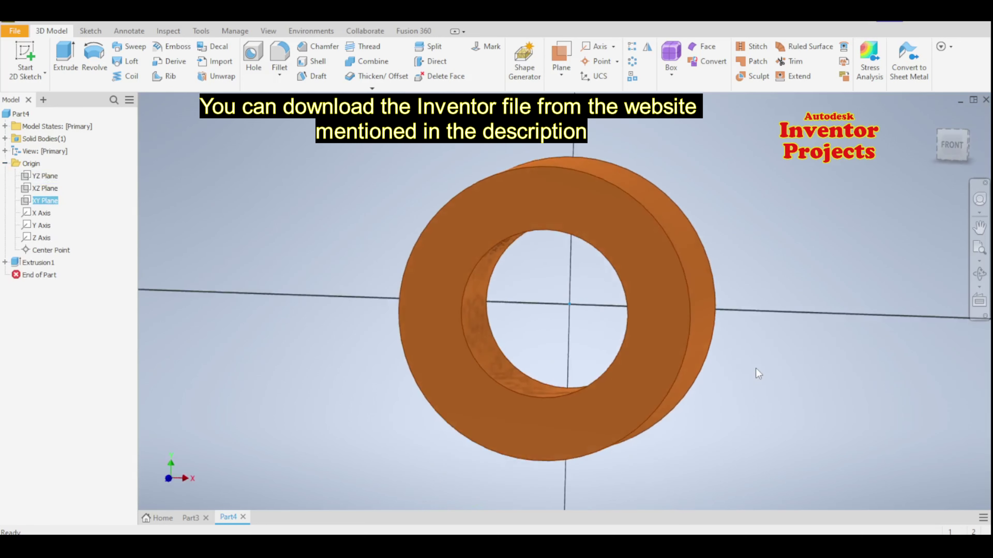
{"action": "scroll", "coordinate": [579, 444], "scroll_direction": "down", "scroll_amount": 3}
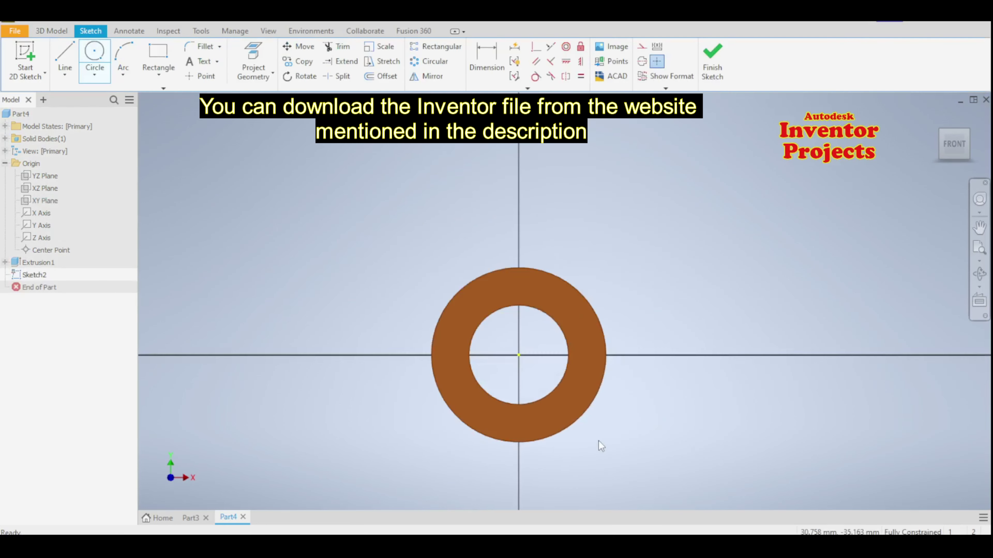
{"action": "scroll", "coordinate": [601, 437], "scroll_direction": "down", "scroll_amount": 5}
{"action": "left_click_drag", "start_coordinate": [601, 436], "coordinate": [559, 304]}
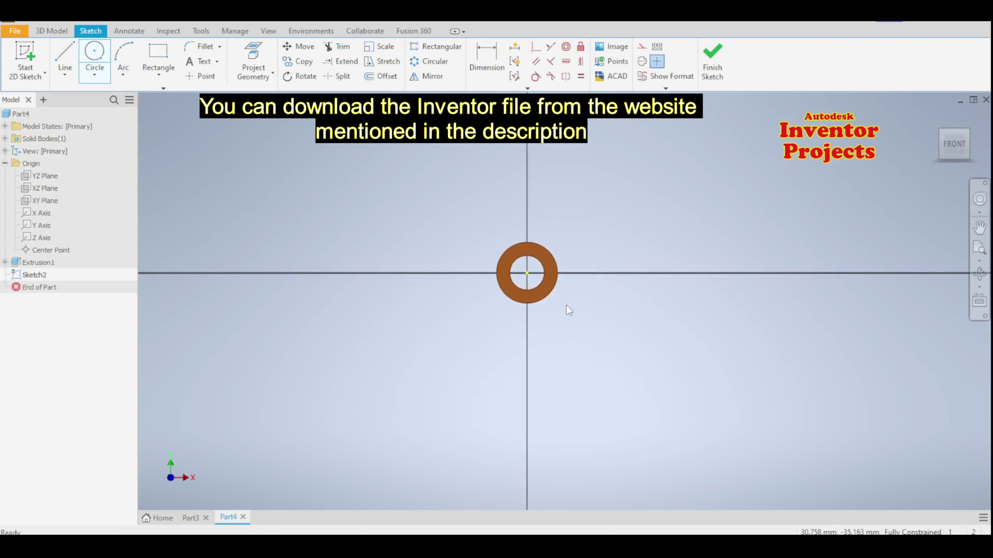
{"action": "key", "text": "Escape"}
{"action": "scroll", "coordinate": [565, 237], "scroll_direction": "up", "scroll_amount": 3}
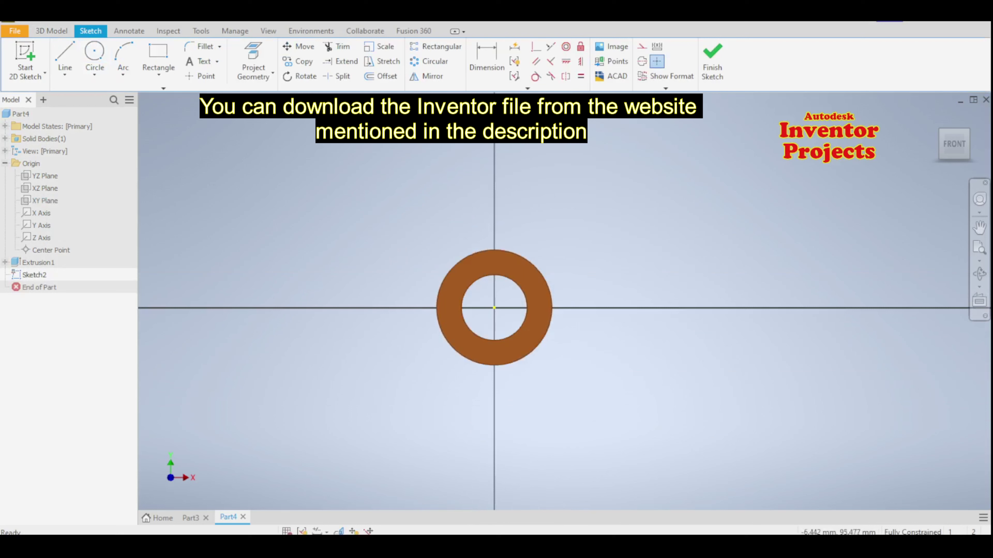
- Draw the triangle's right side from the bottom vertex up to the ring's edge
{"action": "left_click", "coordinate": [65, 54]}
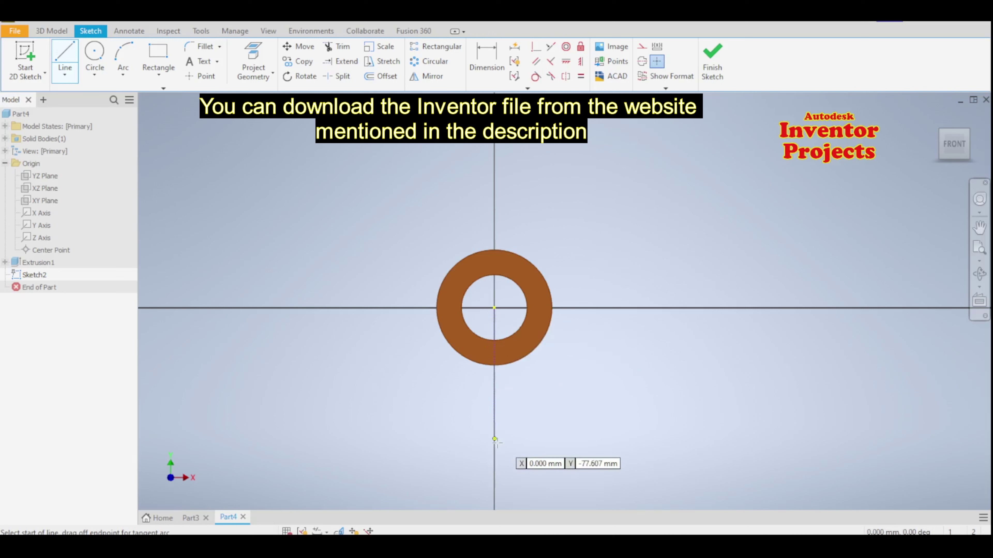
{"action": "left_click", "coordinate": [495, 460]}
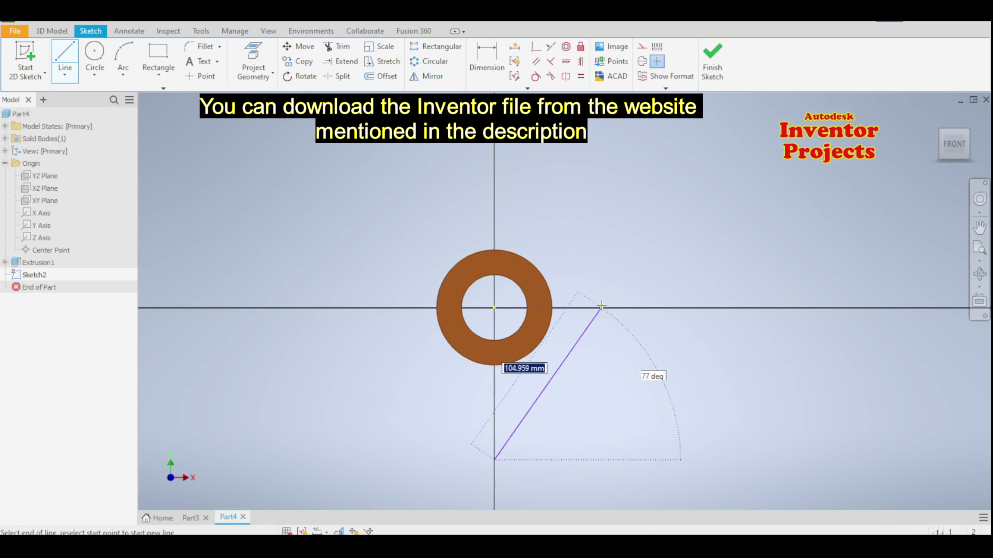
{"action": "left_click", "coordinate": [608, 273]}
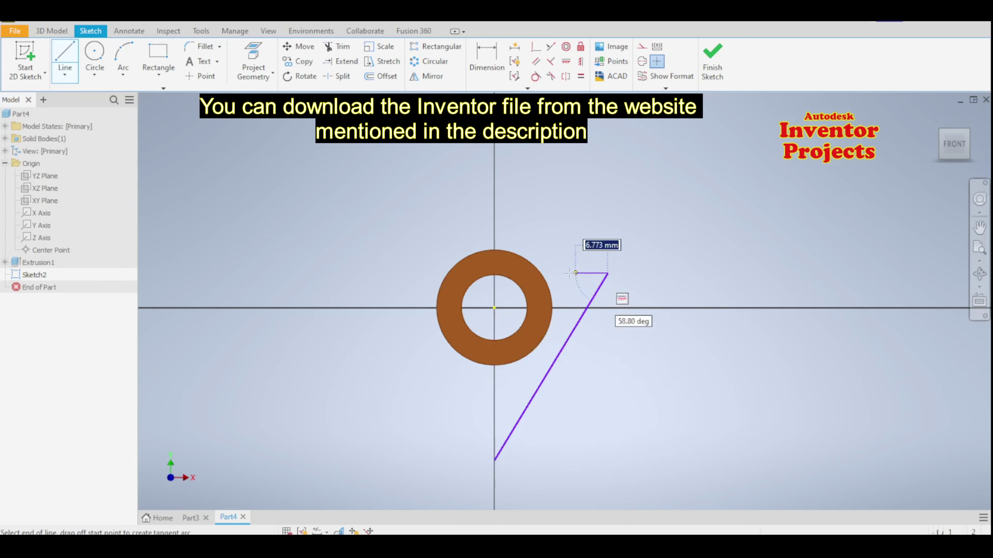
{"action": "left_click", "coordinate": [541, 273]}
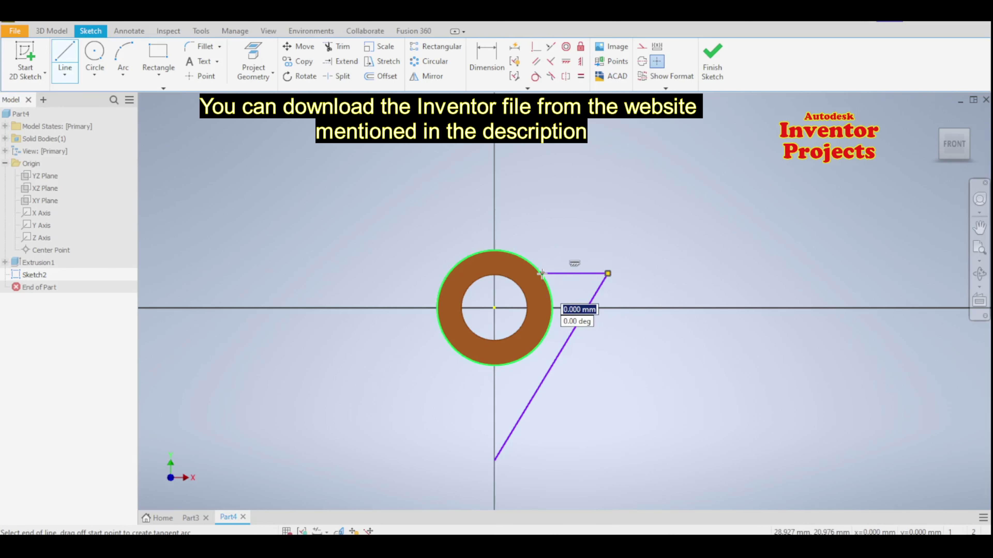
{"action": "key", "text": "Escape"}
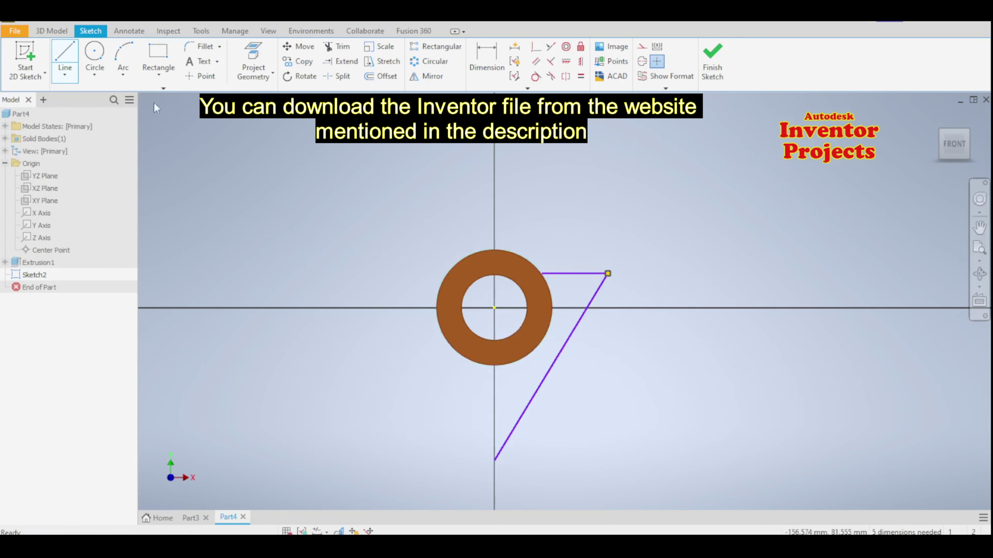
- Draw the triangle's left side from the bottom vertex to the ring's edge
{"action": "left_click", "coordinate": [65, 59]}
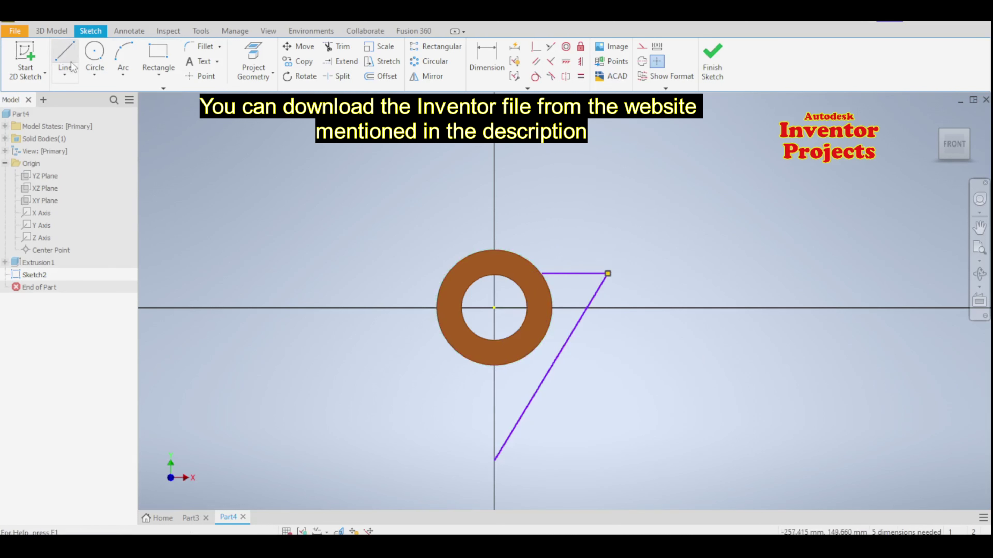
{"action": "left_click", "coordinate": [495, 460]}
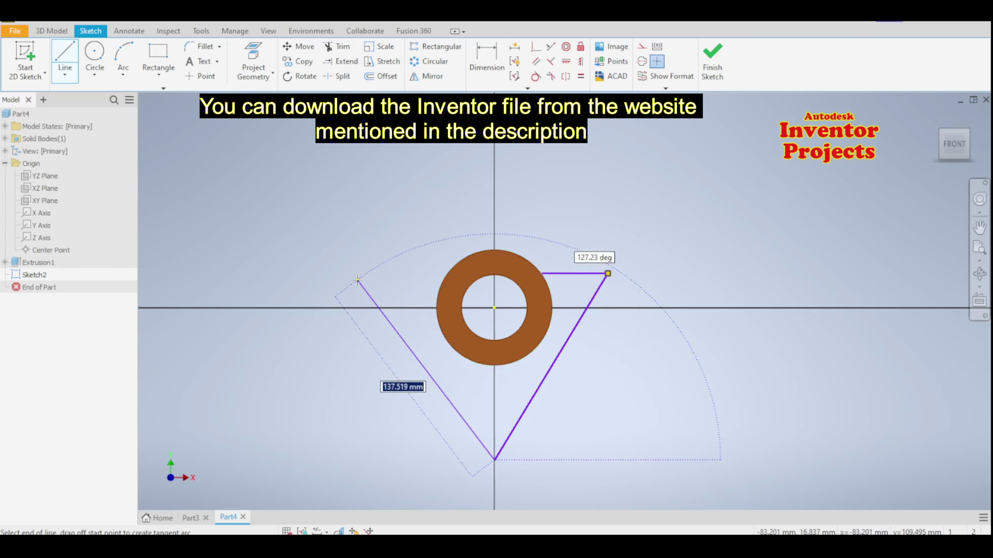
{"action": "left_click", "coordinate": [358, 279]}
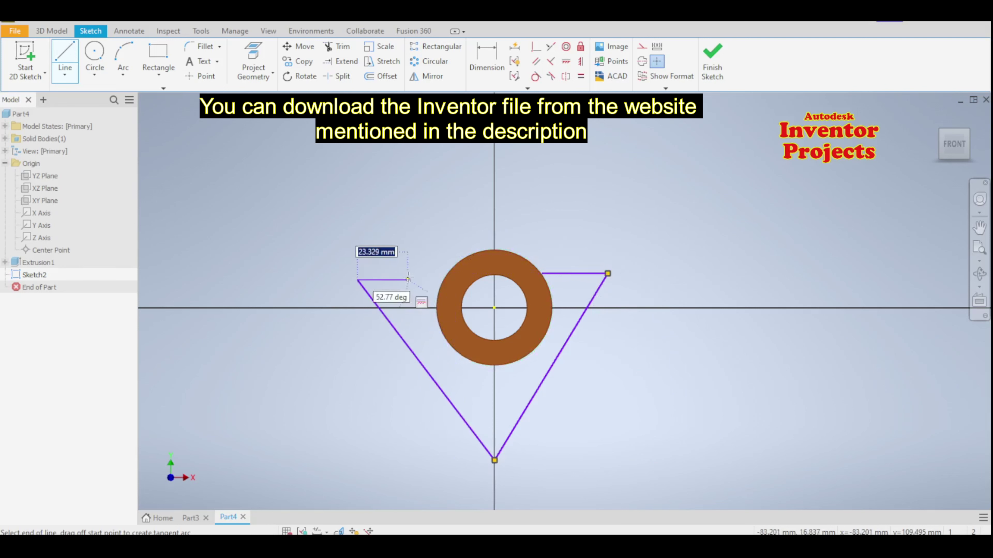
{"action": "left_click", "coordinate": [444, 280]}
{"action": "key", "text": "Escape"}
{"action": "key", "text": "Escape"}
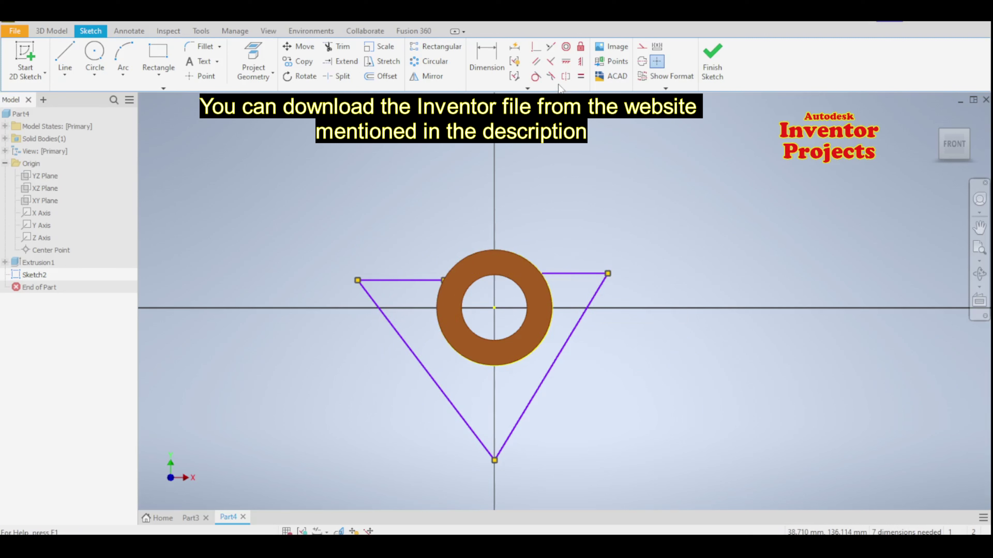
{"action": "left_click", "coordinate": [581, 61]}
{"action": "left_click", "coordinate": [574, 273]}
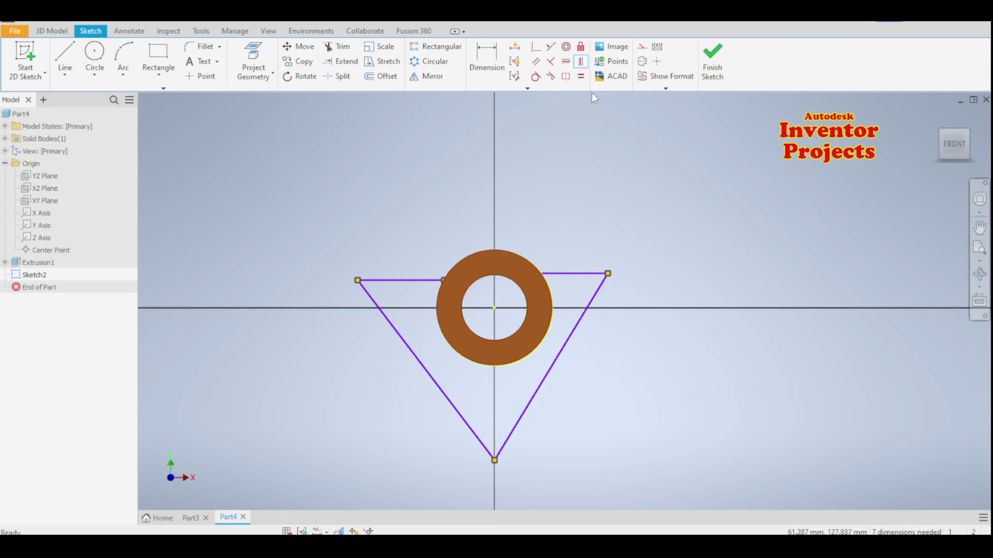
- Try constraining the top-right line, dismissing the over-constraint warnings
{"action": "left_click", "coordinate": [565, 278]}
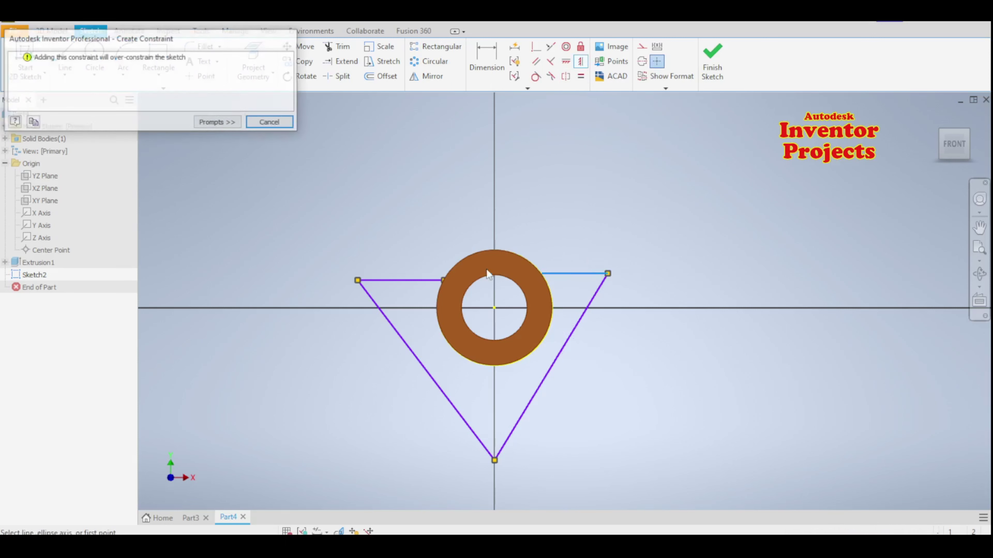
{"action": "left_click", "coordinate": [268, 122]}
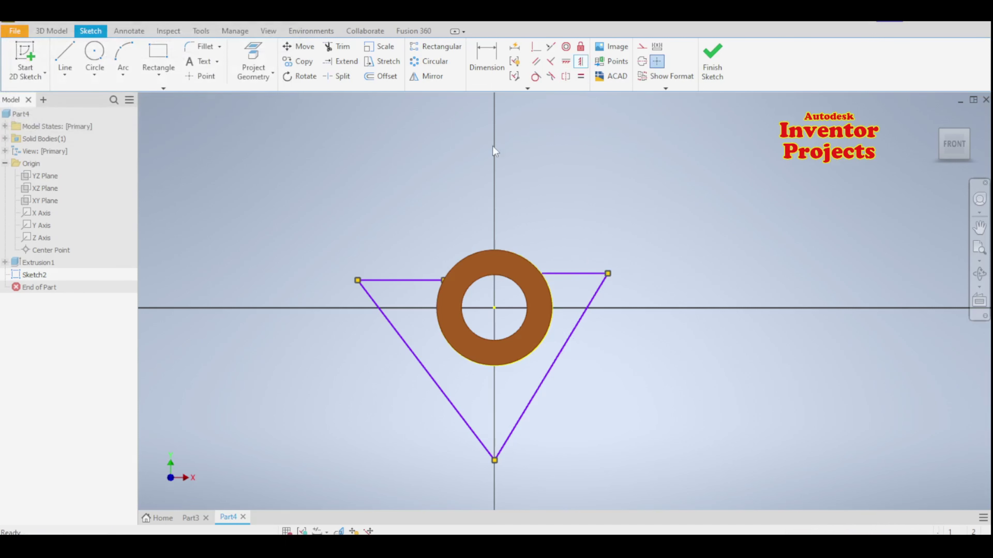
{"action": "left_click", "coordinate": [581, 63]}
{"action": "left_click", "coordinate": [557, 273]}
{"action": "key", "text": "Escape"}
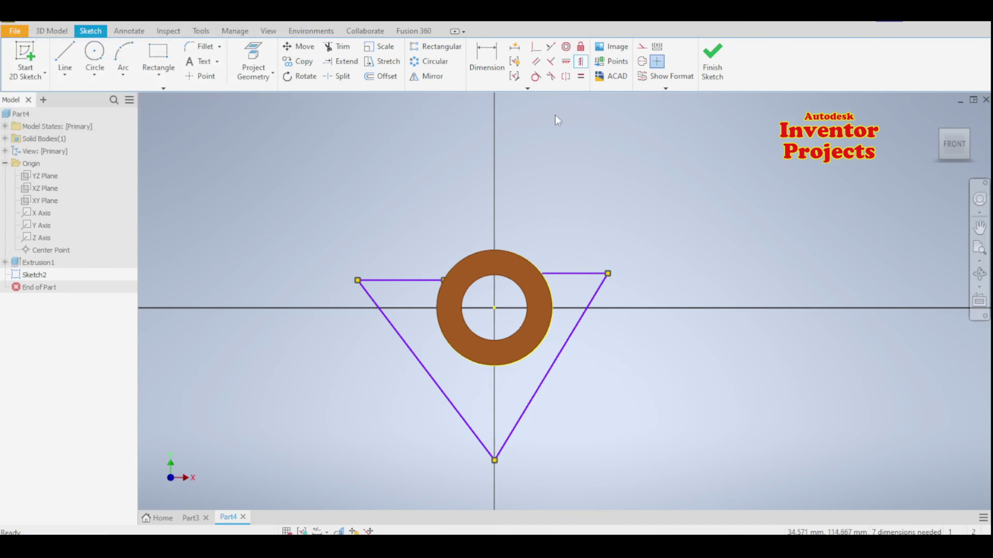
{"action": "left_click", "coordinate": [574, 74]}
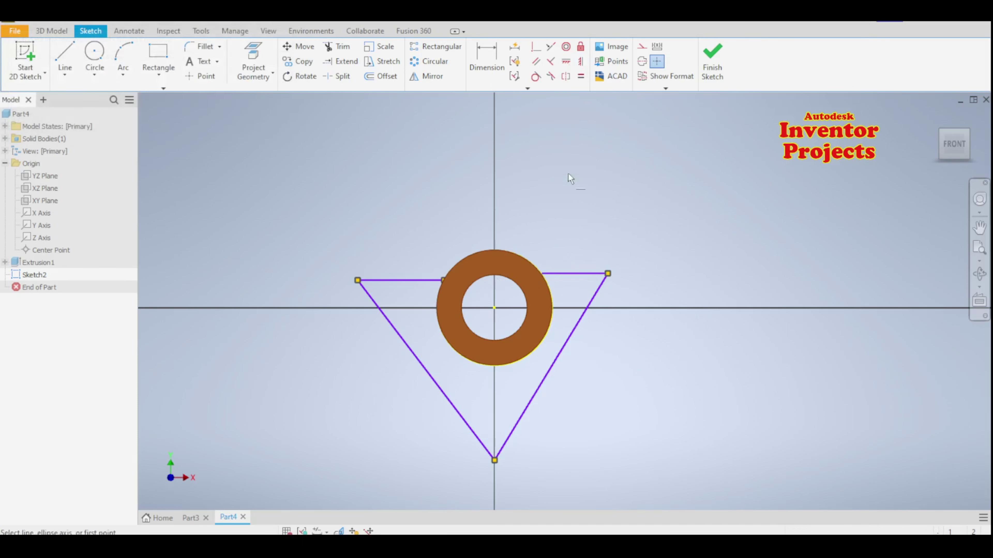
{"action": "left_click", "coordinate": [562, 276]}
{"action": "key", "text": "Escape"}
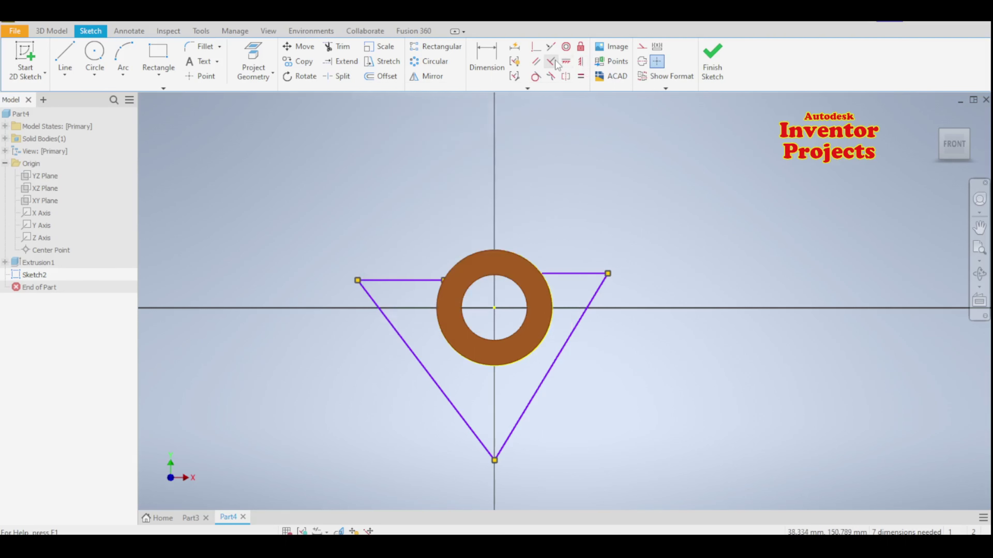
- Constrain the bottom vertex vertically under the ring centre, undoing a mistaken horizontal alignment
{"action": "left_click", "coordinate": [565, 62]}
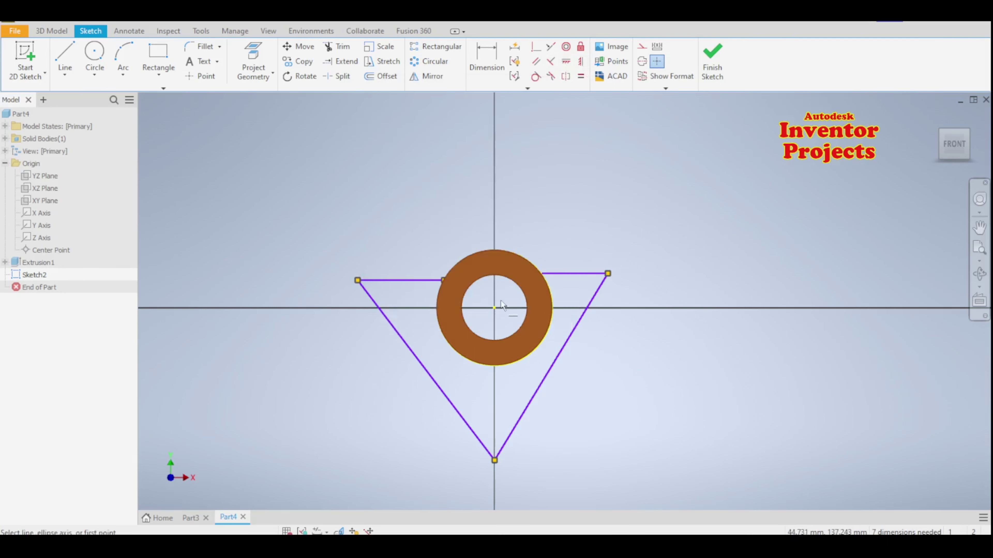
{"action": "left_click", "coordinate": [496, 309]}
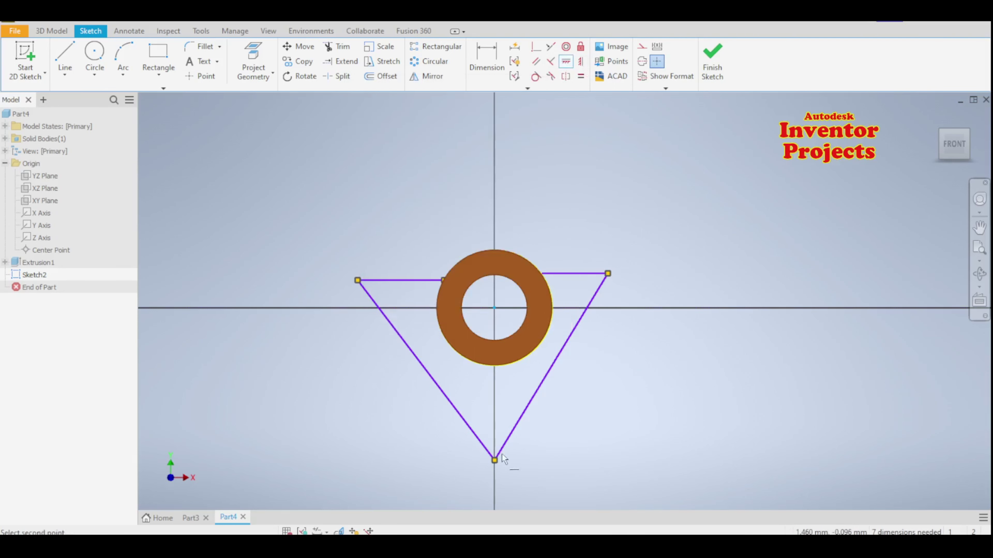
{"action": "left_click", "coordinate": [494, 460]}
{"action": "key", "text": "Escape"}
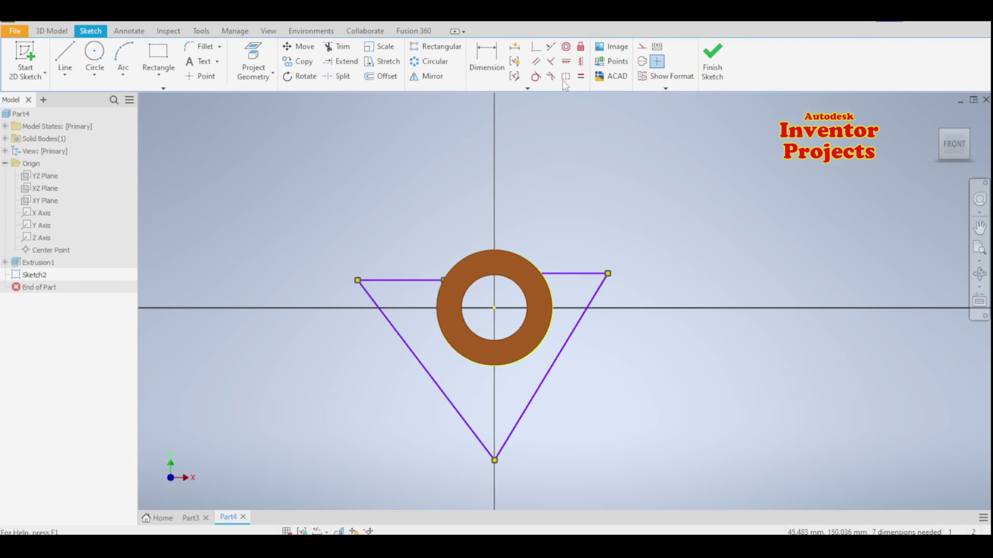
{"action": "left_click", "coordinate": [566, 62]}
{"action": "left_click", "coordinate": [495, 461]}
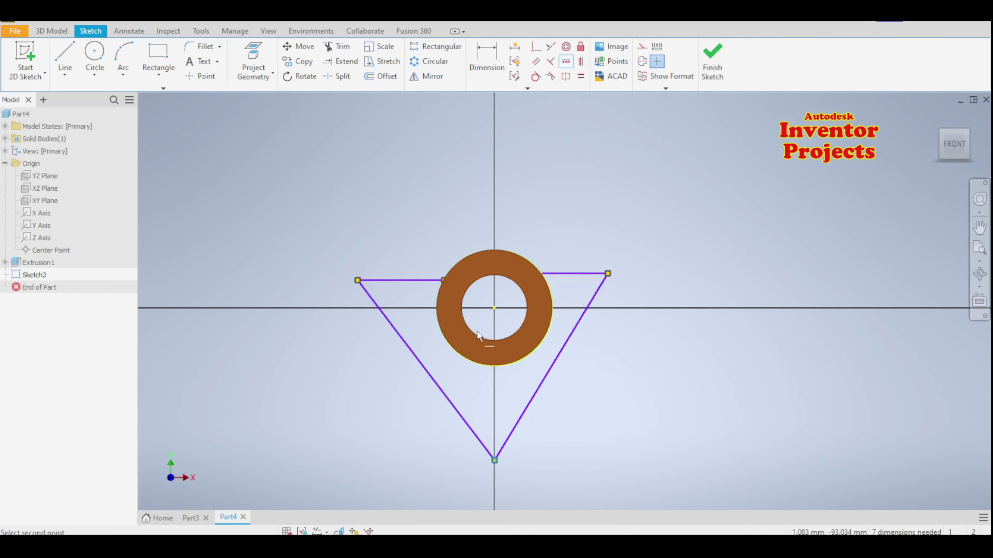
{"action": "left_click", "coordinate": [494, 309]}
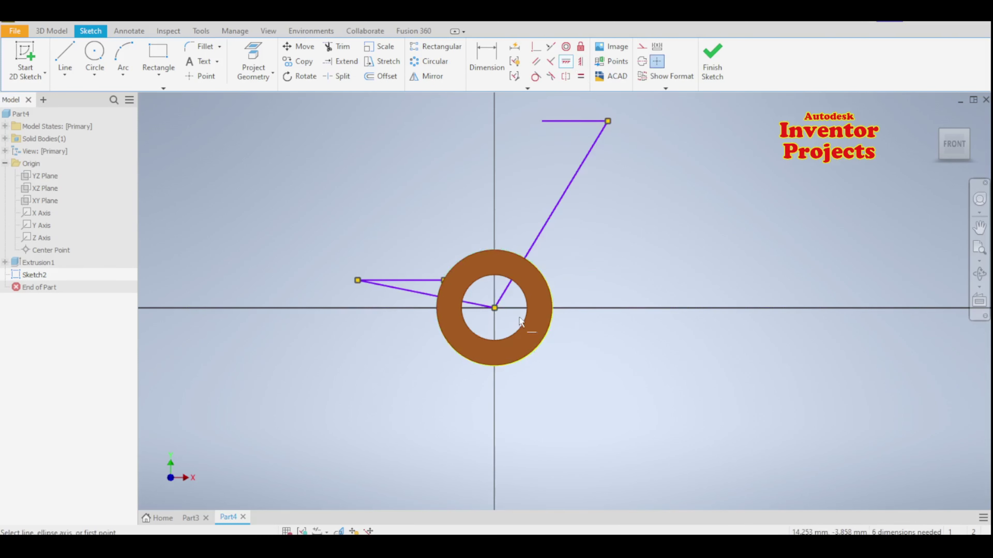
{"action": "key", "text": "ctrl+z"}
{"action": "left_click", "coordinate": [581, 62]}
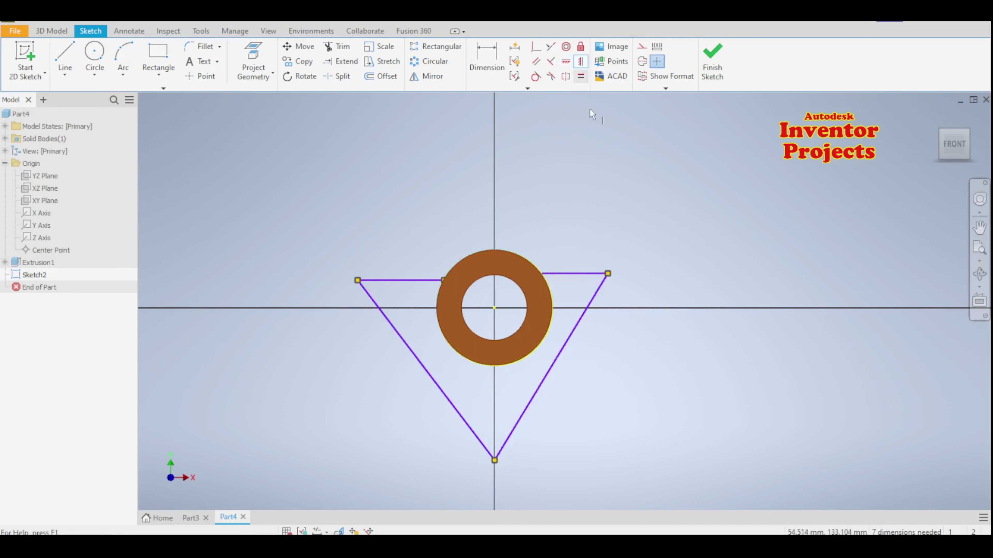
{"action": "left_click", "coordinate": [494, 461]}
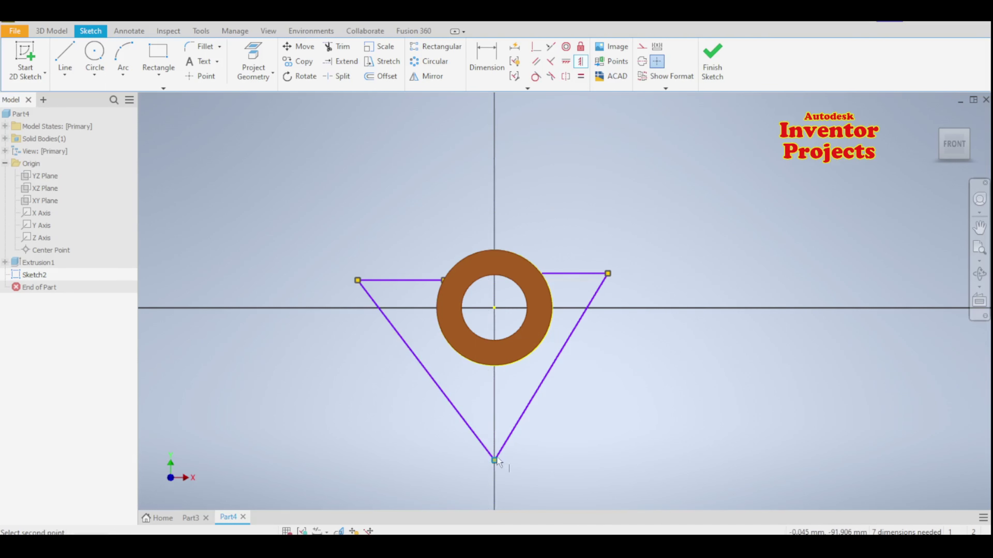
{"action": "left_click", "coordinate": [495, 309]}
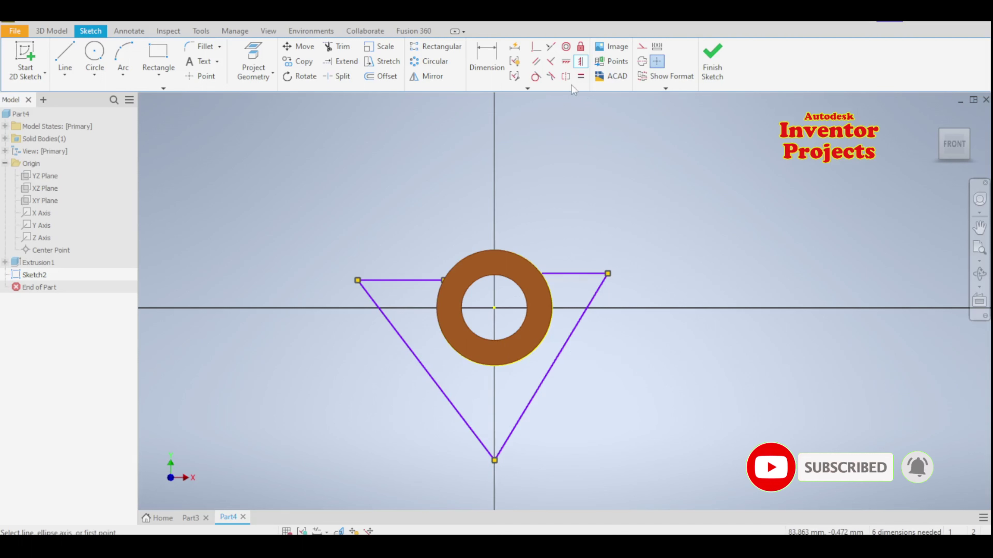
- Level the two top edges with a horizontal constraint between their midpoints
{"action": "left_click", "coordinate": [566, 61]}
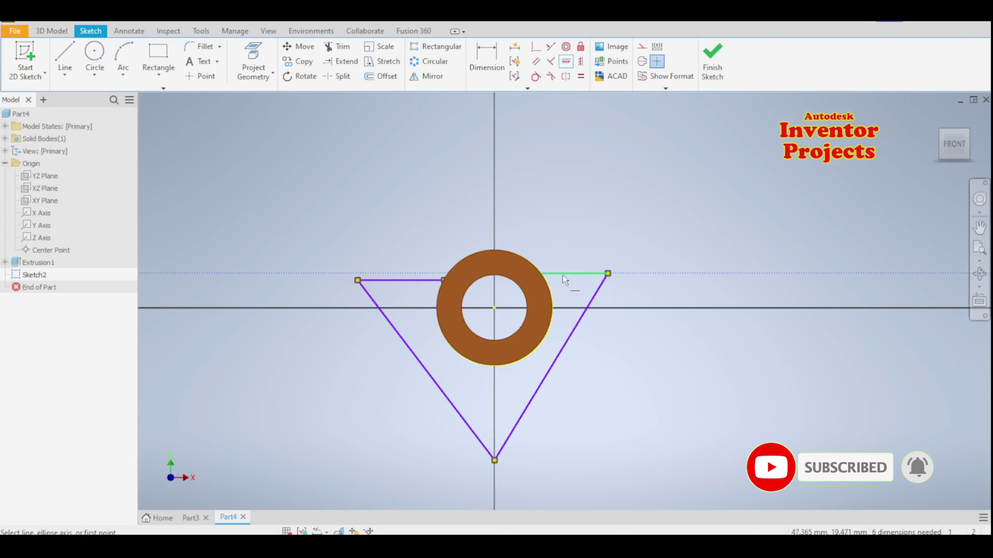
{"action": "left_click", "coordinate": [574, 273]}
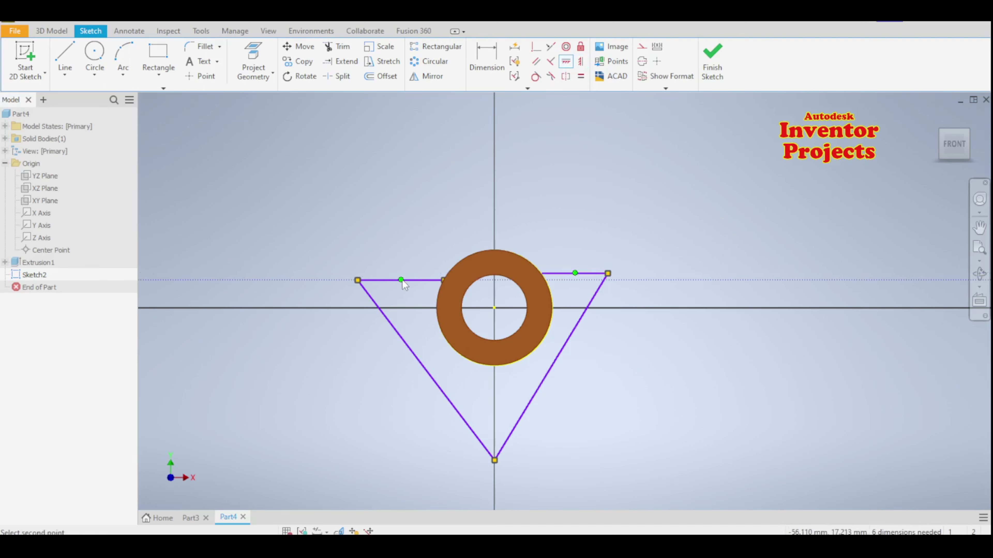
{"action": "left_click", "coordinate": [401, 279]}
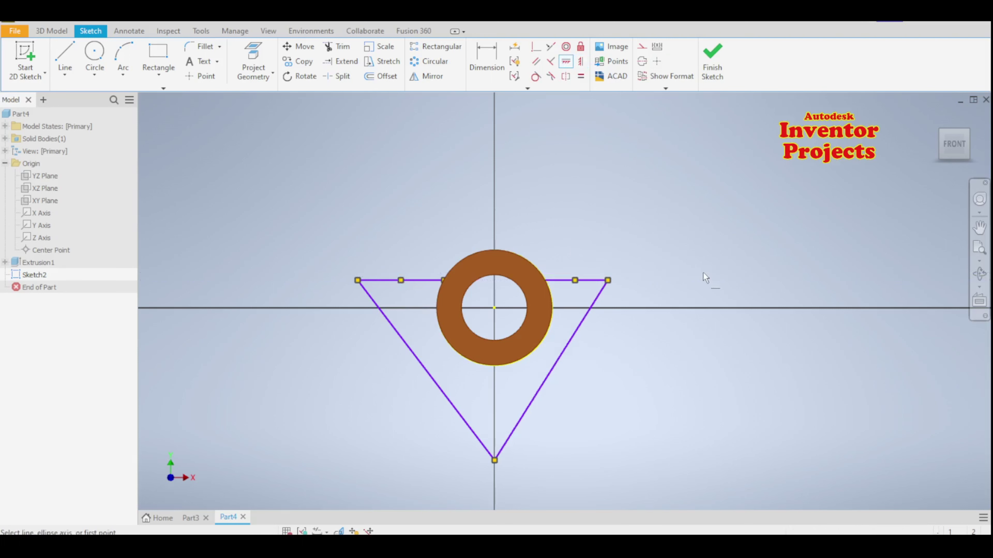
{"action": "key", "text": "Escape"}
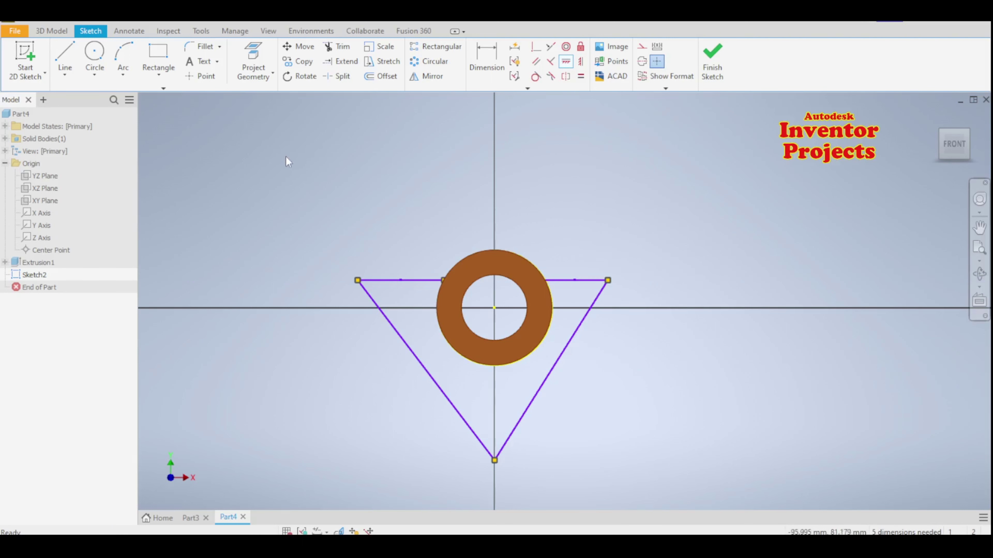
- Add 20 mm sketch fillets at the top-left, top-right and bottom corners of the triangle
{"action": "left_click", "coordinate": [197, 49]}
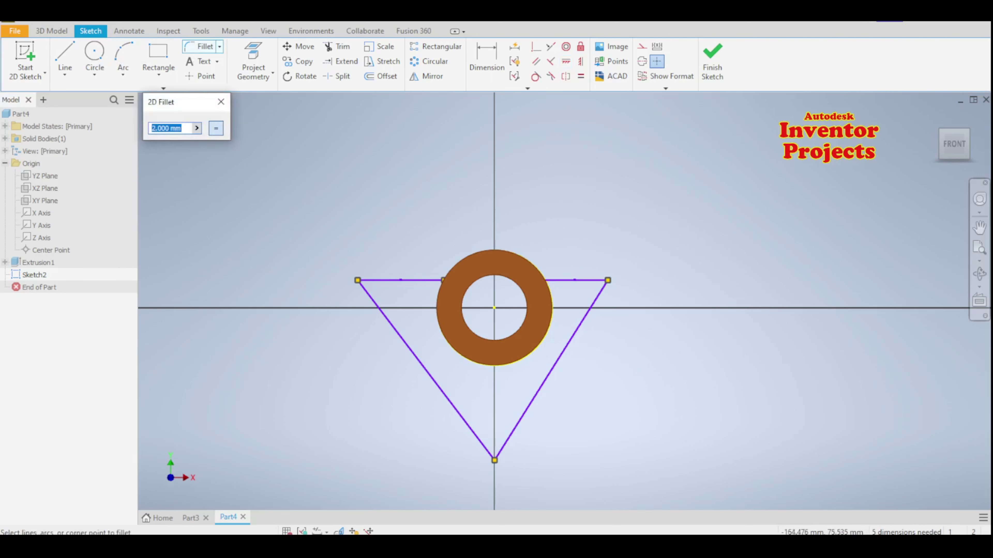
{"action": "type", "text": "20"}
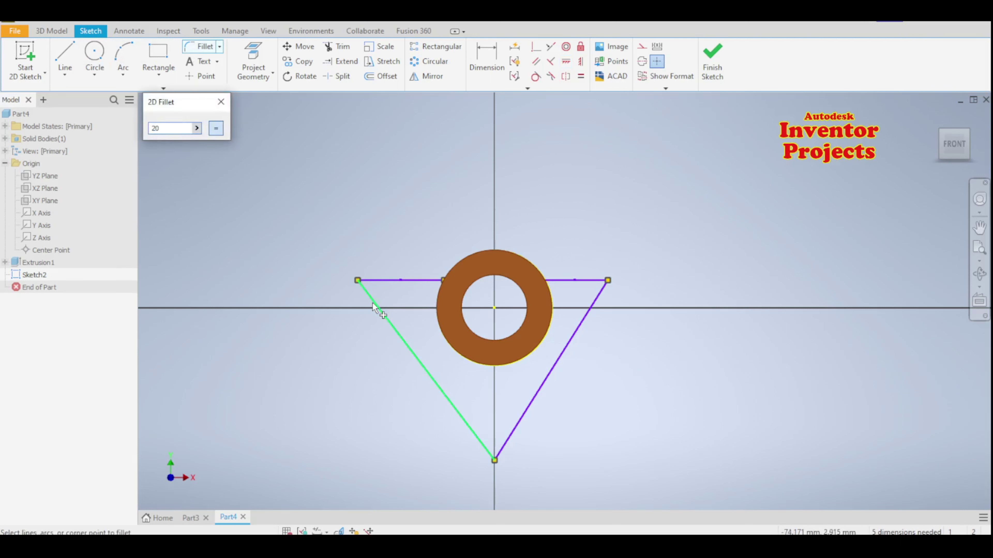
{"action": "left_click", "coordinate": [377, 280]}
{"action": "left_click", "coordinate": [370, 297]}
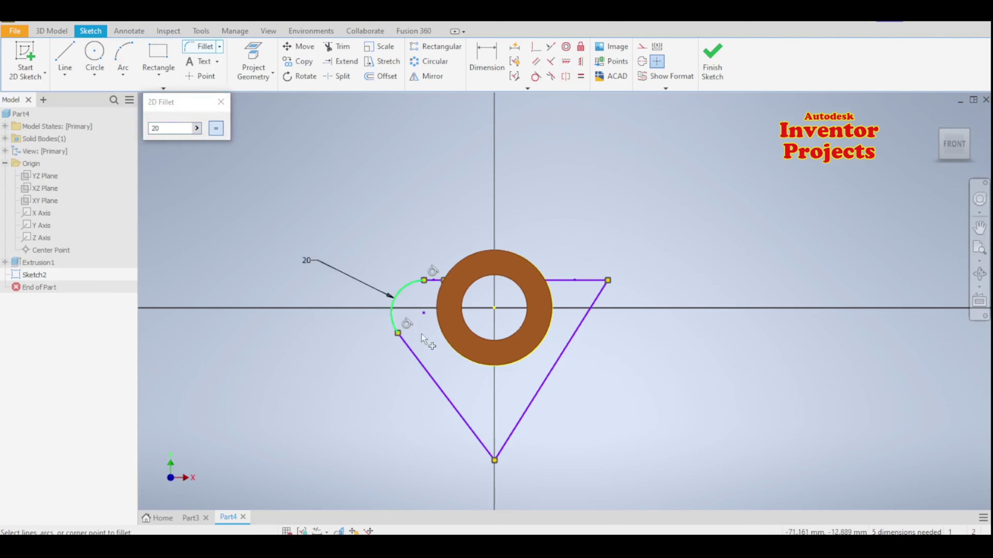
{"action": "left_click", "coordinate": [585, 319]}
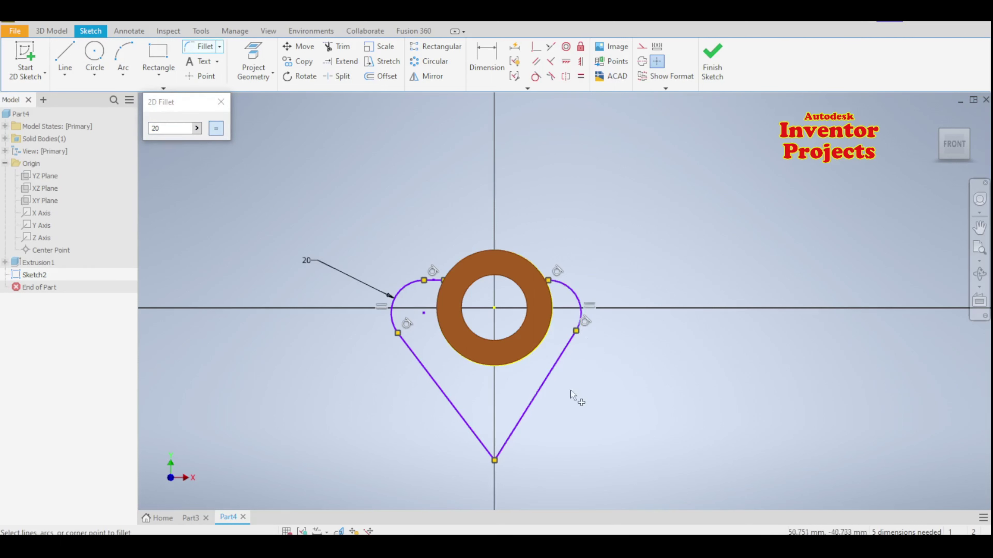
{"action": "left_click", "coordinate": [509, 436]}
{"action": "left_click", "coordinate": [471, 430]}
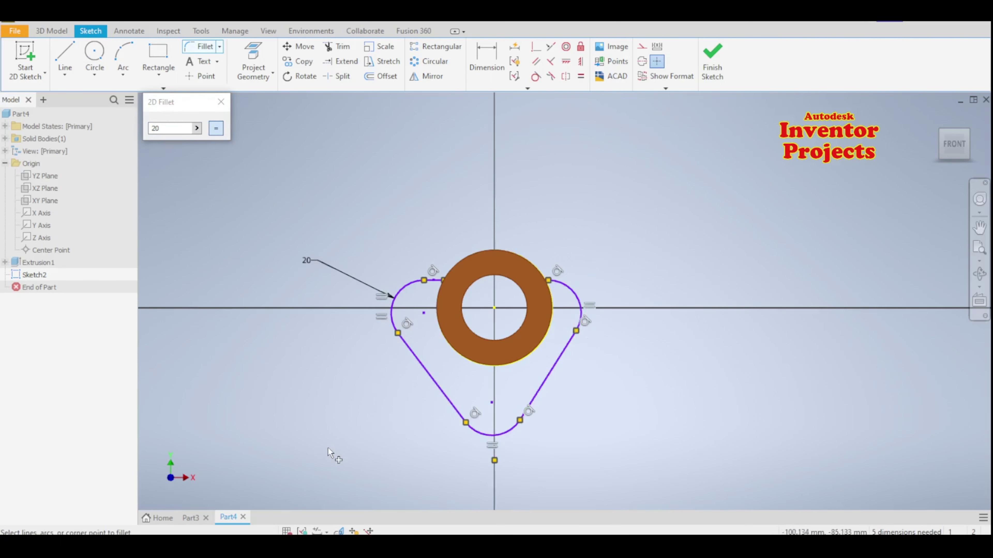
{"action": "left_click", "coordinate": [220, 104]}
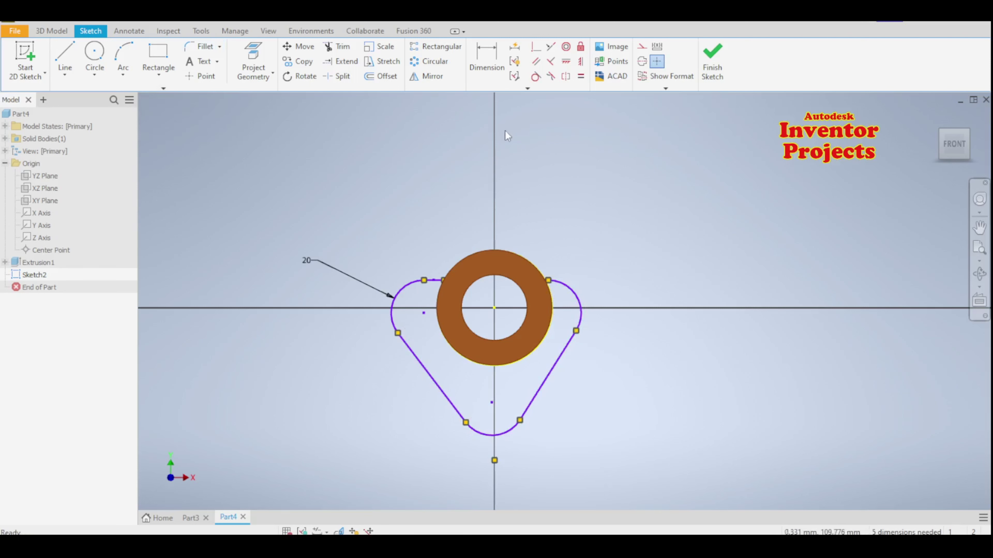
- Align the bottom fillet centre under the ring centre and make the profile symmetric about the vertical axis
{"action": "left_click", "coordinate": [567, 67]}
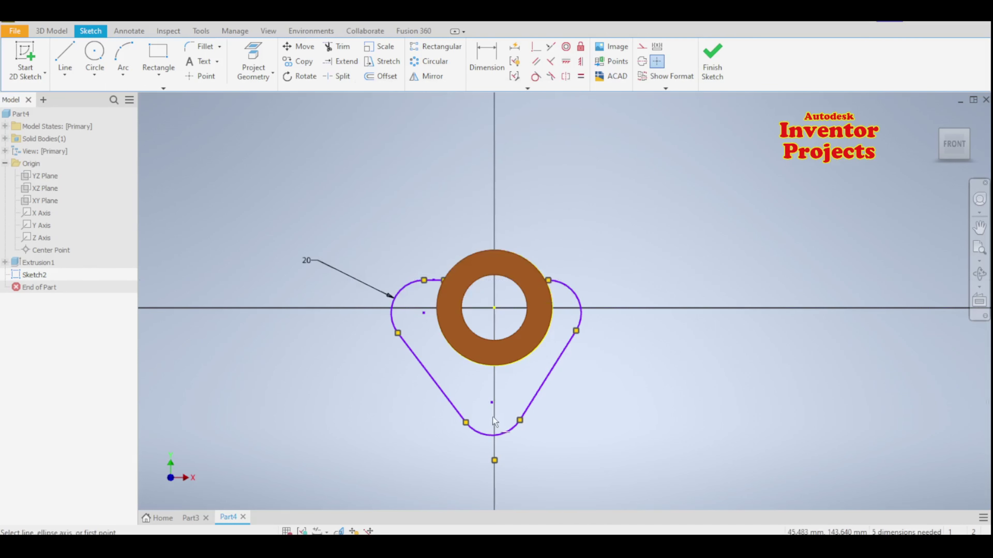
{"action": "left_click", "coordinate": [491, 403]}
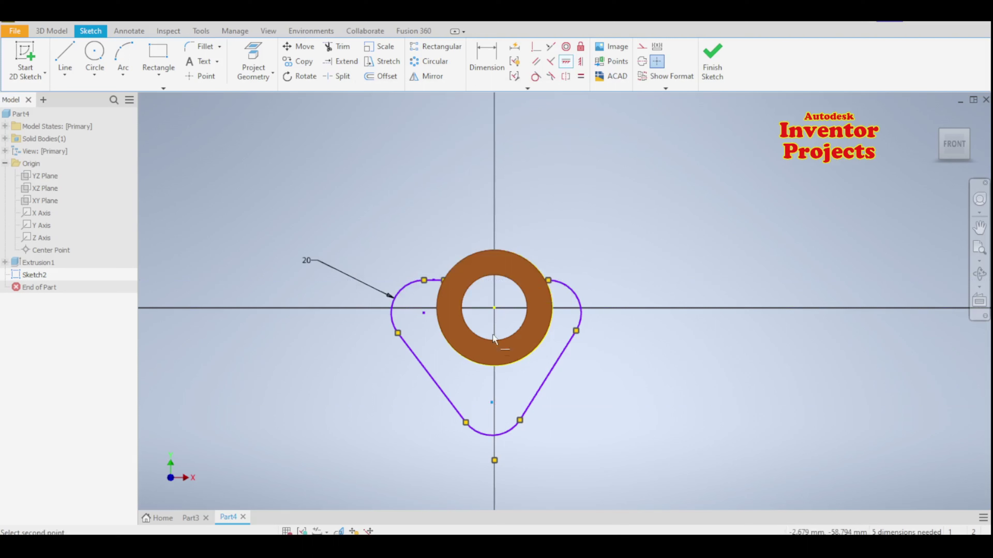
{"action": "left_click", "coordinate": [495, 308]}
{"action": "left_click", "coordinate": [497, 309]}
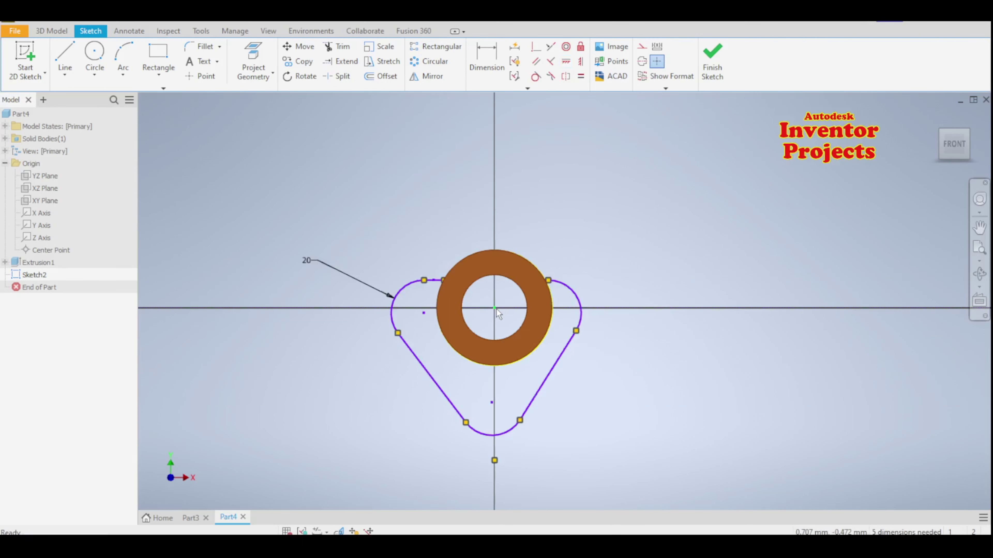
{"action": "left_click", "coordinate": [492, 405]}
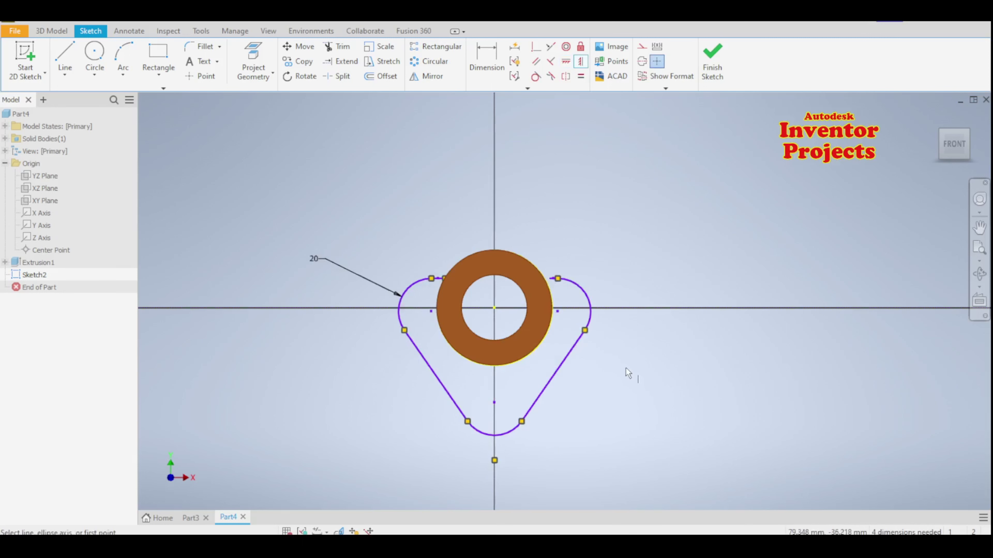
{"action": "key", "text": "Escape"}
- Dimension the distance between the two upper arc centres as 100
{"action": "left_click", "coordinate": [483, 59]}
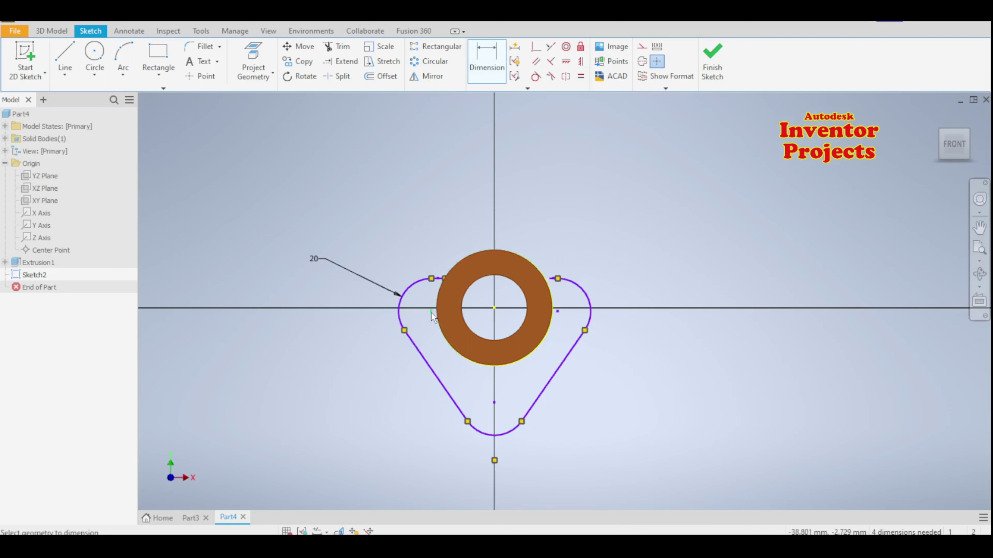
{"action": "left_click", "coordinate": [557, 312]}
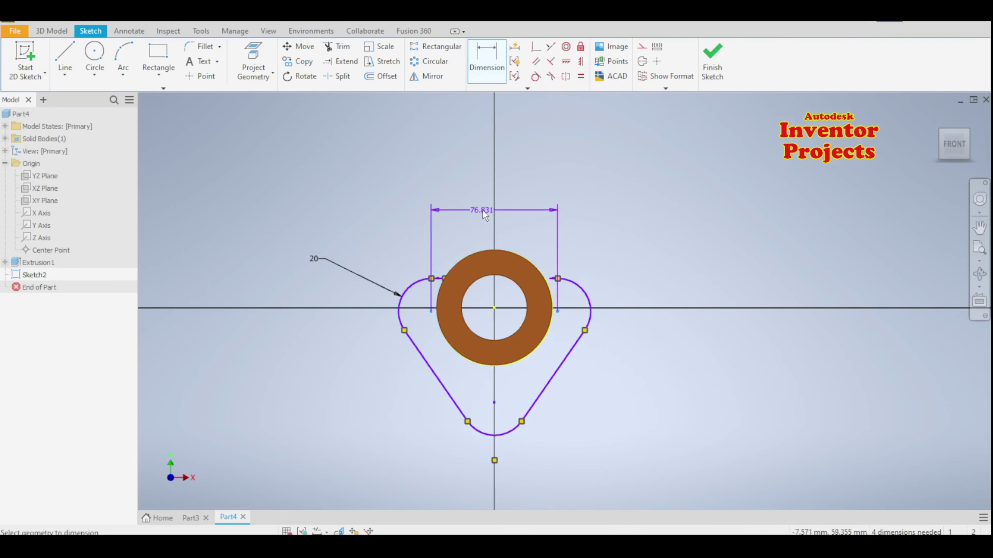
{"action": "left_click", "coordinate": [482, 214]}
{"action": "type", "text": "100"}
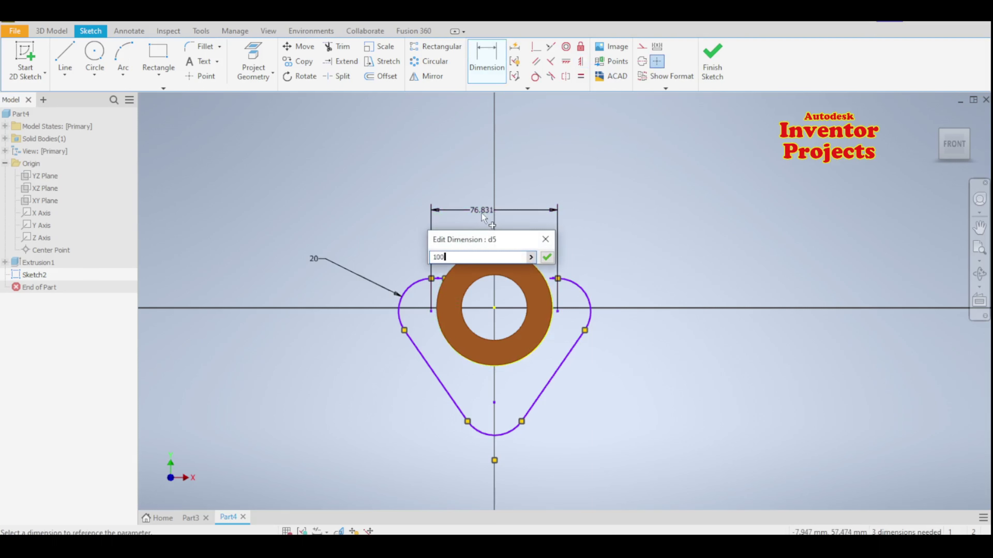
{"action": "key", "text": "Return"}
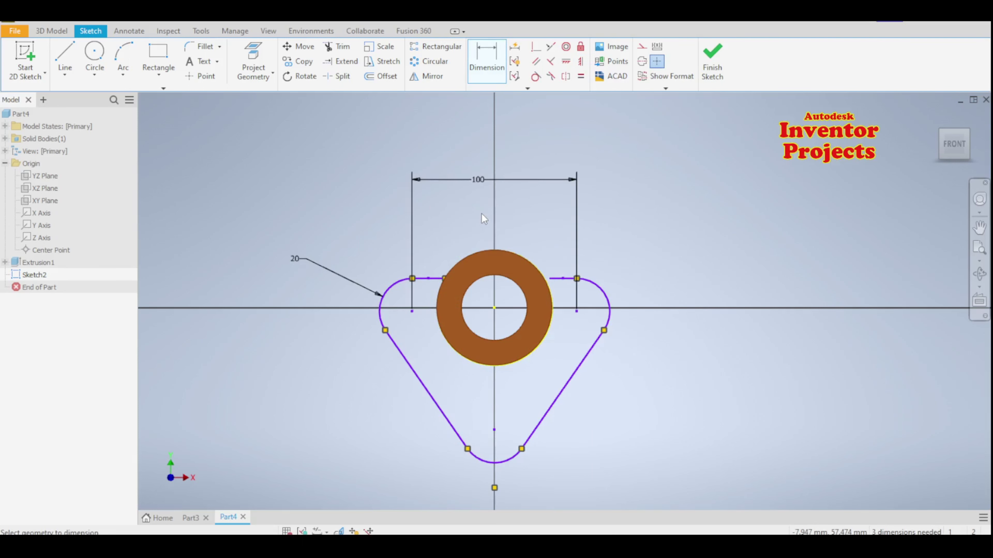
- Dimension the right and left vertical distances to the lower centre as 50 each
{"action": "left_click", "coordinate": [574, 312]}
{"action": "left_click", "coordinate": [494, 429]}
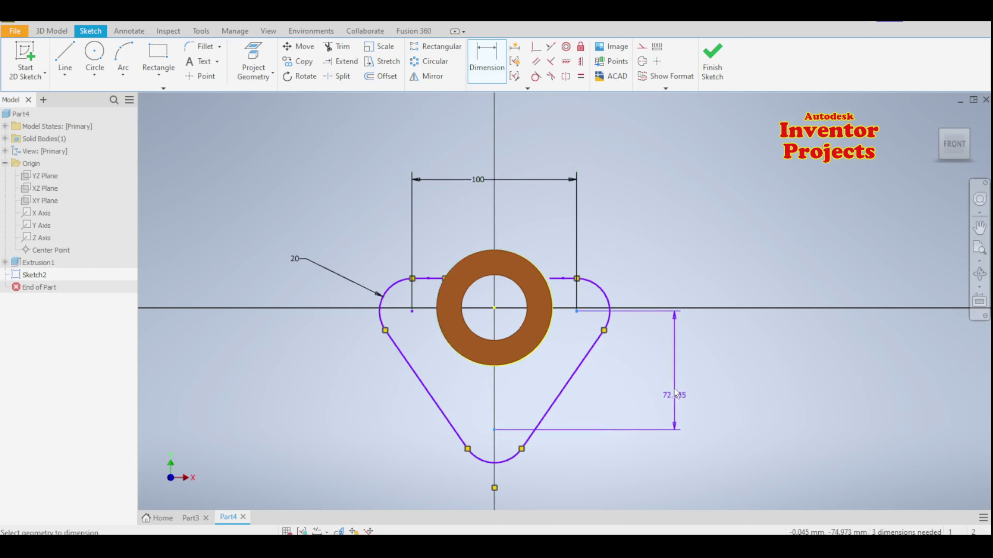
{"action": "left_click", "coordinate": [674, 391]}
{"action": "type", "text": "50"}
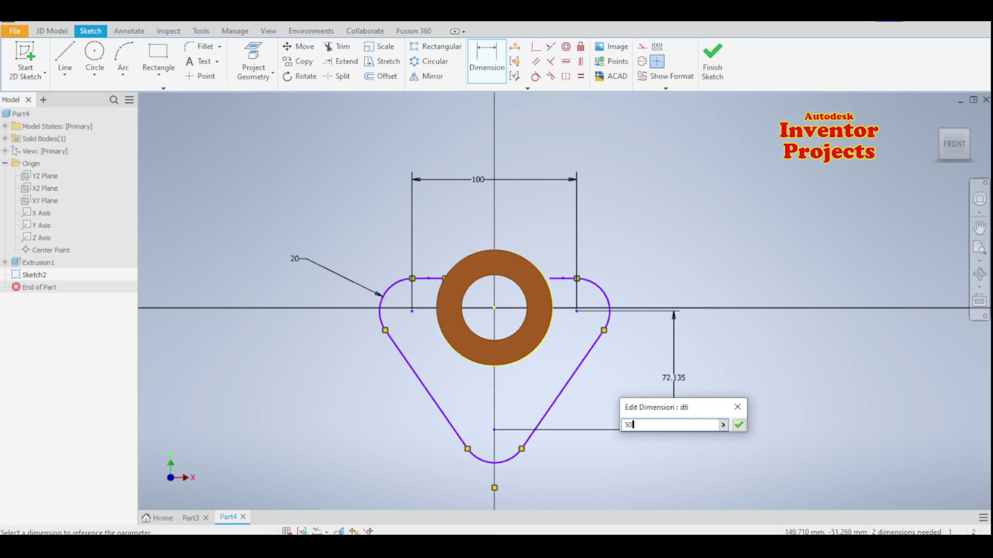
{"action": "key", "text": "Return"}
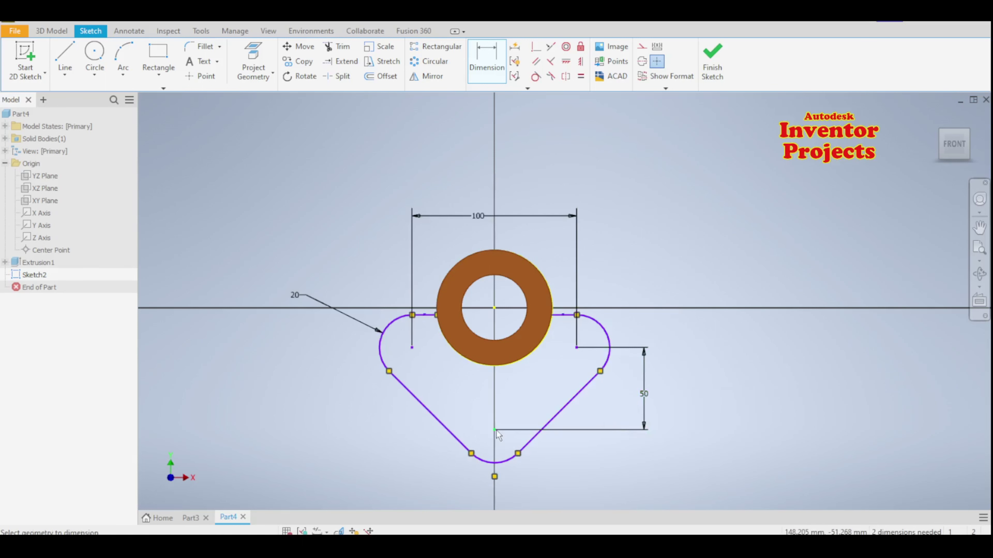
{"action": "left_click", "coordinate": [493, 309]}
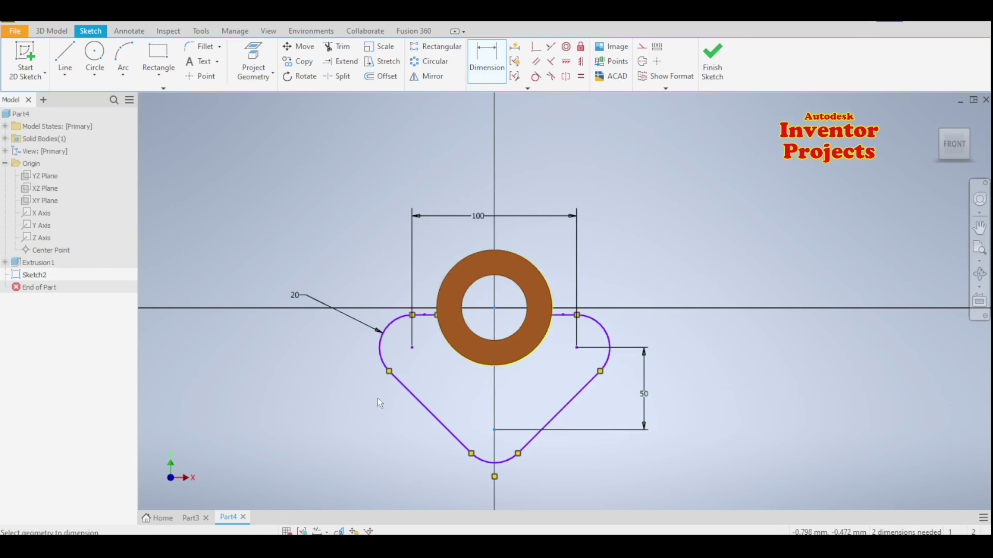
{"action": "left_click", "coordinate": [297, 375]}
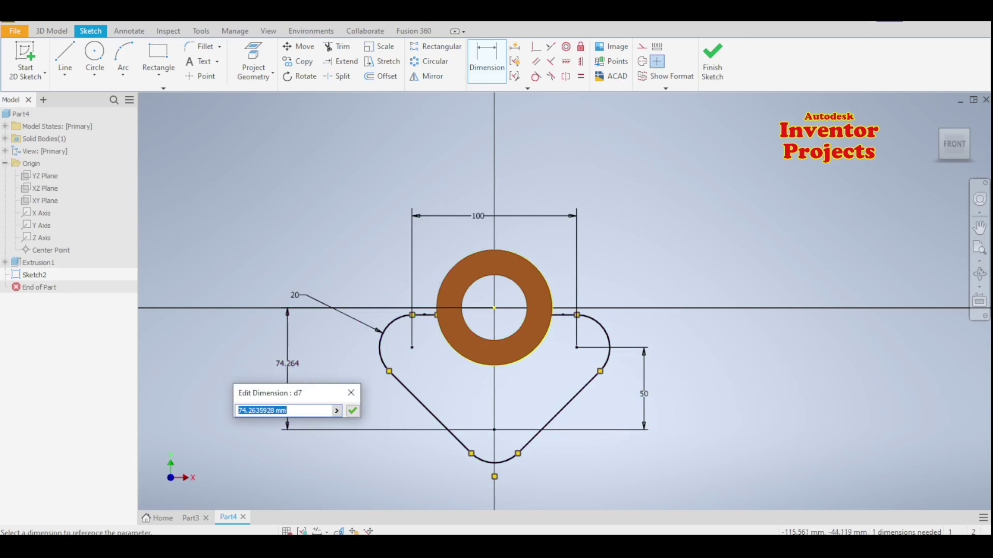
{"action": "type", "text": "50"}
{"action": "key", "text": "Return"}
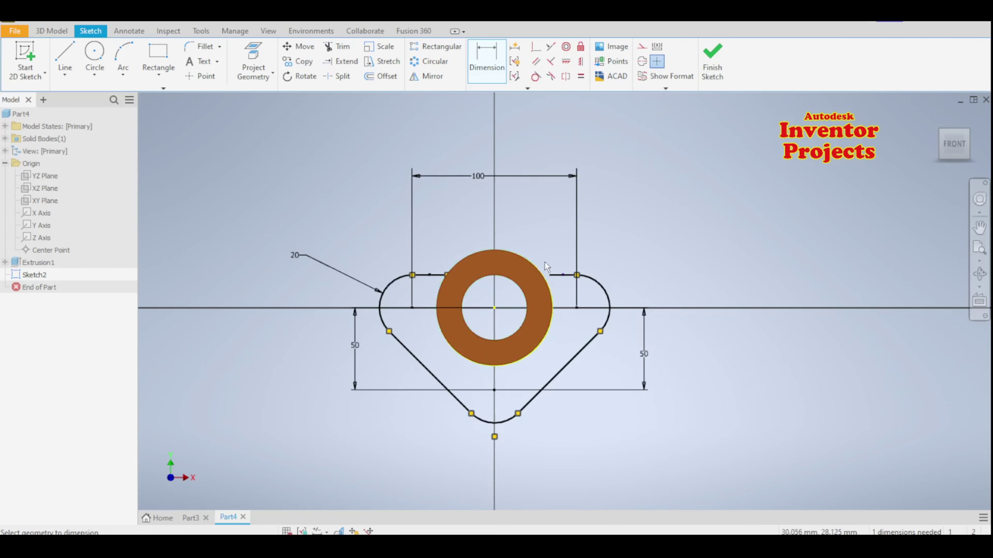
- Drag the top line's end onto the ring edge and bring the whole outline into view
{"action": "scroll", "coordinate": [545, 262], "scroll_direction": "up", "scroll_amount": 3}
{"action": "key", "text": "Escape"}
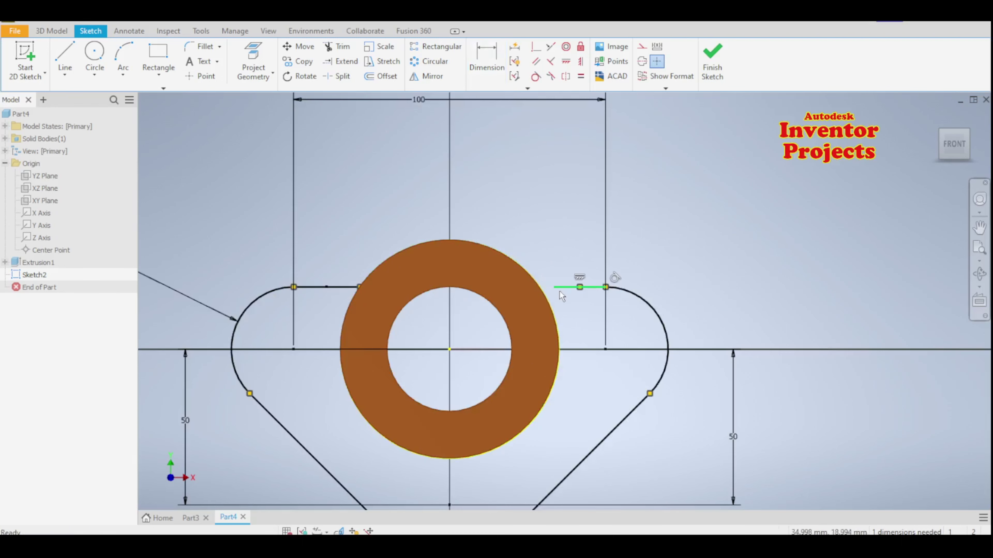
{"action": "scroll", "coordinate": [560, 291], "scroll_direction": "up", "scroll_amount": 3}
{"action": "left_click_drag", "start_coordinate": [549, 284], "coordinate": [522, 284]}
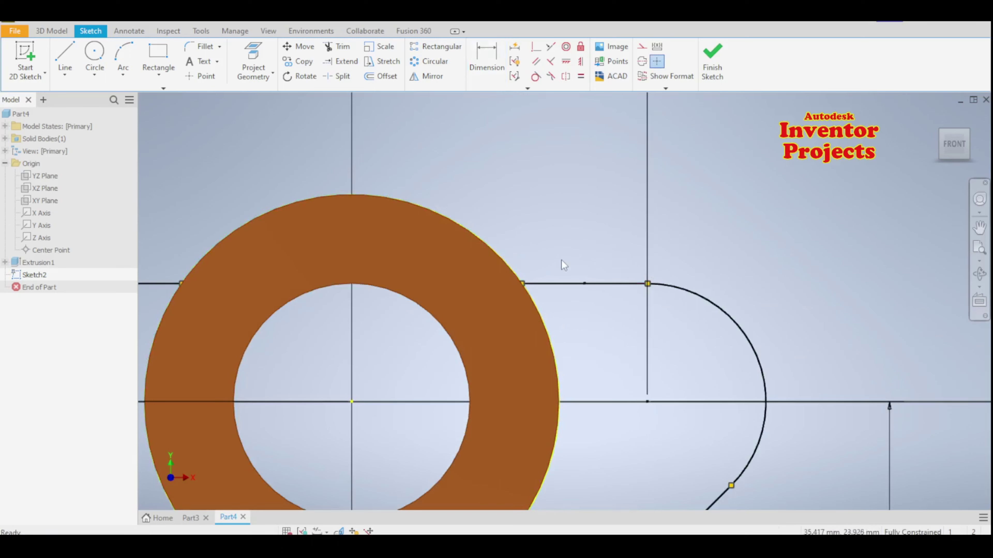
{"action": "scroll", "coordinate": [562, 260], "scroll_direction": "down", "scroll_amount": 8}
{"action": "scroll", "coordinate": [578, 261], "scroll_direction": "up", "scroll_amount": 2}
{"action": "scroll", "coordinate": [594, 261], "scroll_direction": "up", "scroll_amount": 3}
{"action": "middle_click_drag", "start_coordinate": [594, 261], "coordinate": [667, 255]}
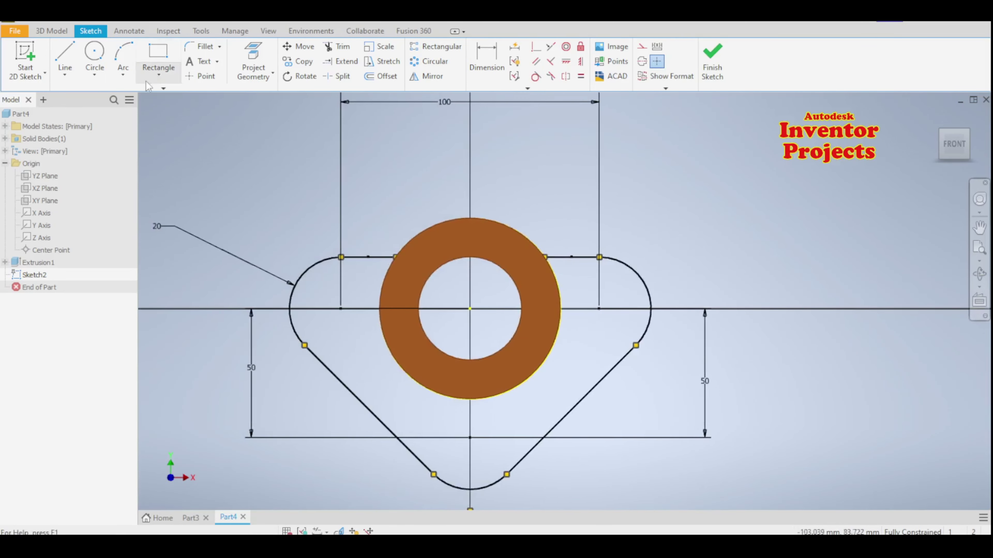
- Draw 20 mm diameter circles on the left, right and lower fillet centres
{"action": "left_click", "coordinate": [94, 55]}
{"action": "left_click", "coordinate": [341, 309]}
{"action": "type", "text": "20.000"}
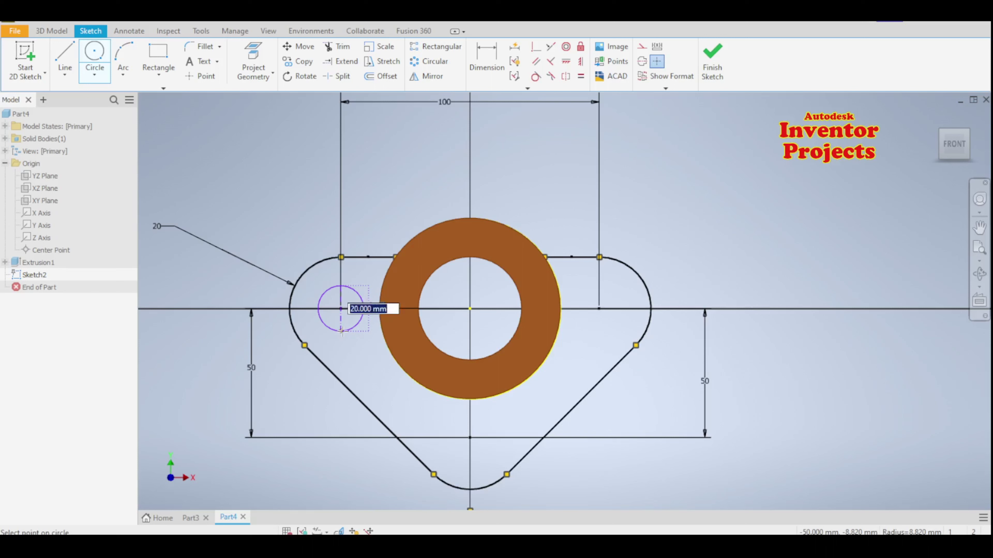
{"action": "key", "text": "Return"}
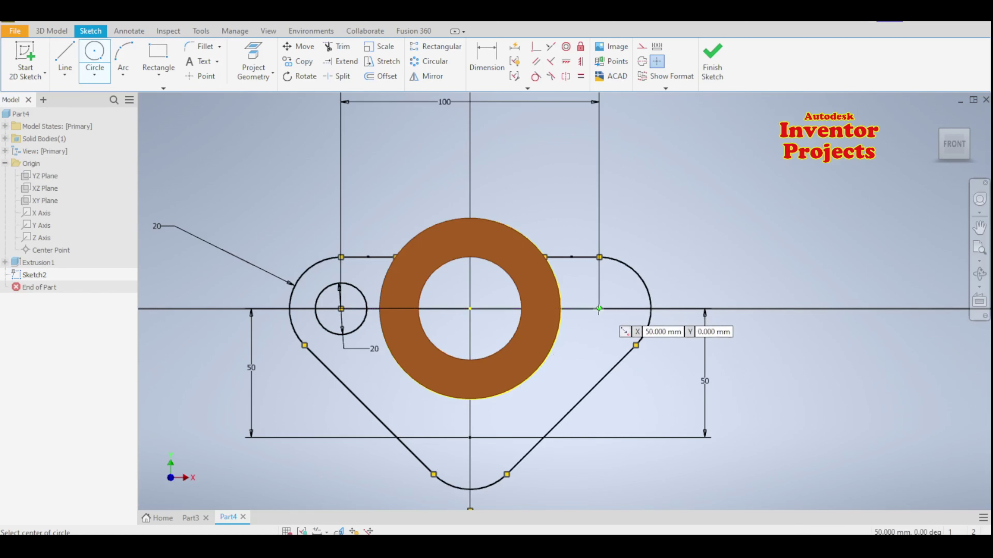
{"action": "left_click", "coordinate": [598, 309]}
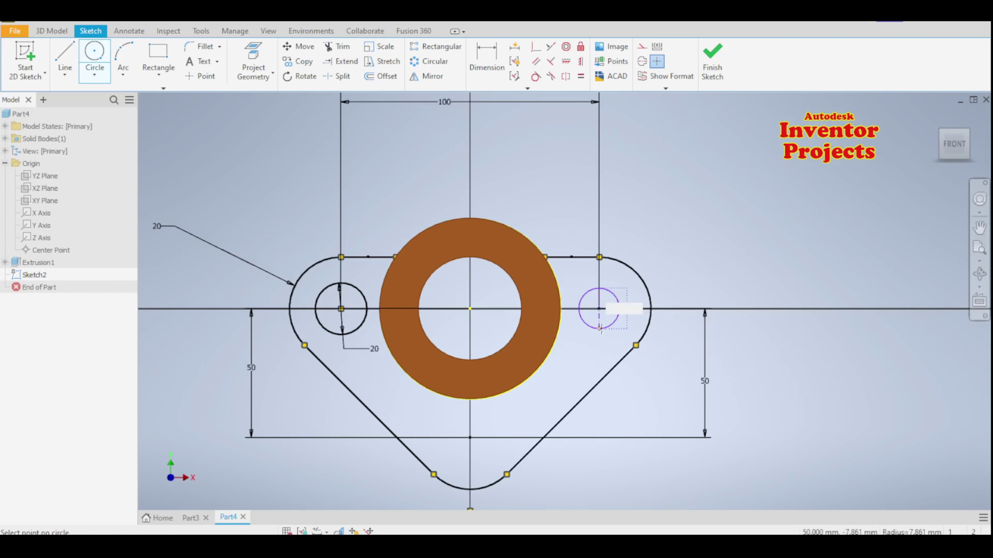
{"action": "type", "text": "20"}
{"action": "key", "text": "Return"}
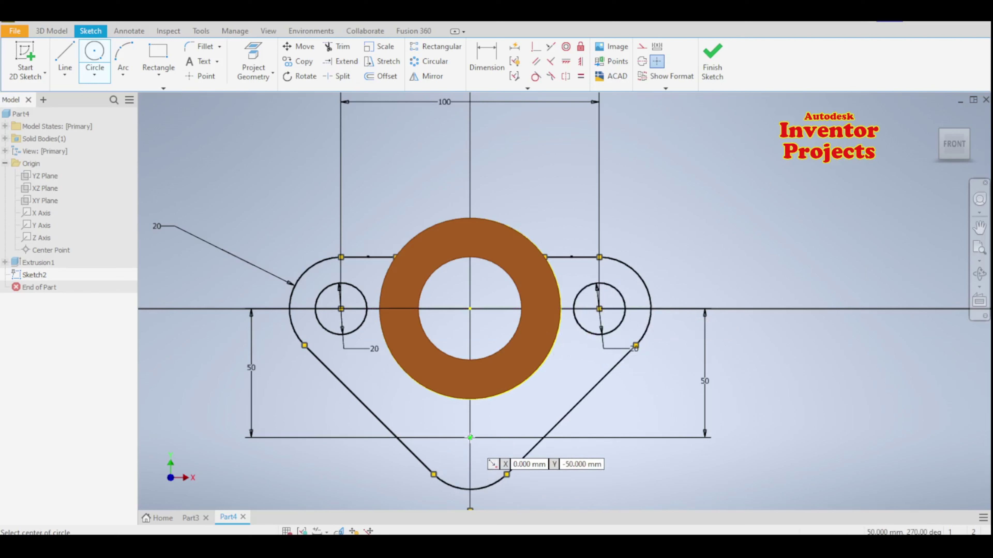
{"action": "left_click", "coordinate": [470, 438]}
{"action": "type", "text": "20.000"}
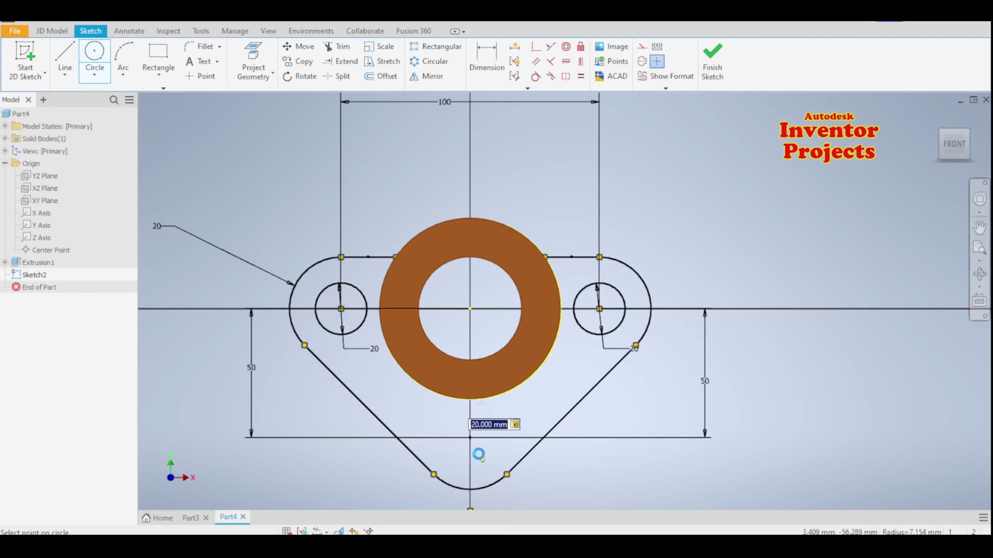
{"action": "key", "text": "Return"}
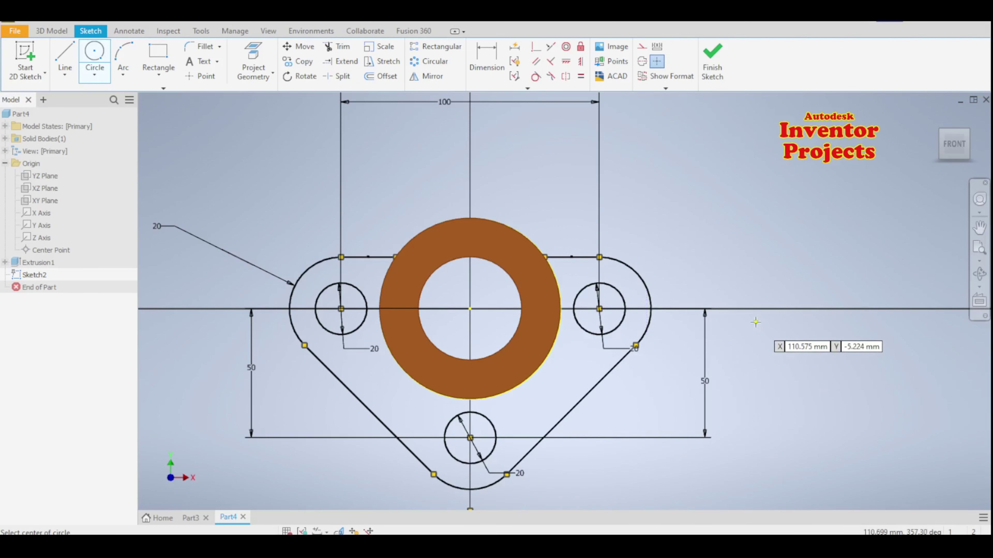
{"action": "scroll", "coordinate": [645, 318], "scroll_direction": "up", "scroll_amount": 2}
{"action": "middle_click_drag", "start_coordinate": [681, 261], "coordinate": [643, 225]}
- Extrude the flange sketch 12 mm so it joins the tube boss, with its three bolt holes
{"action": "key", "text": "Escape"}
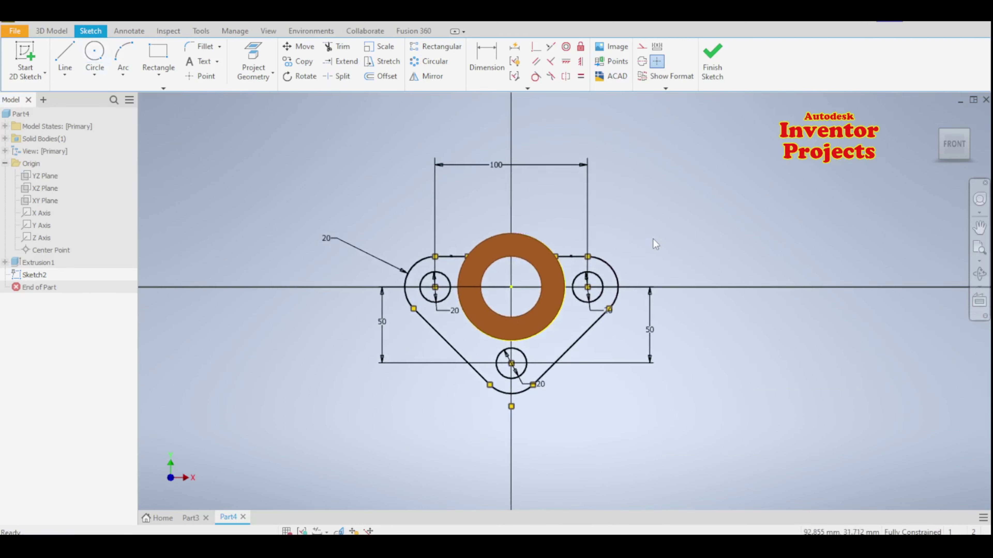
{"action": "left_click", "coordinate": [712, 69]}
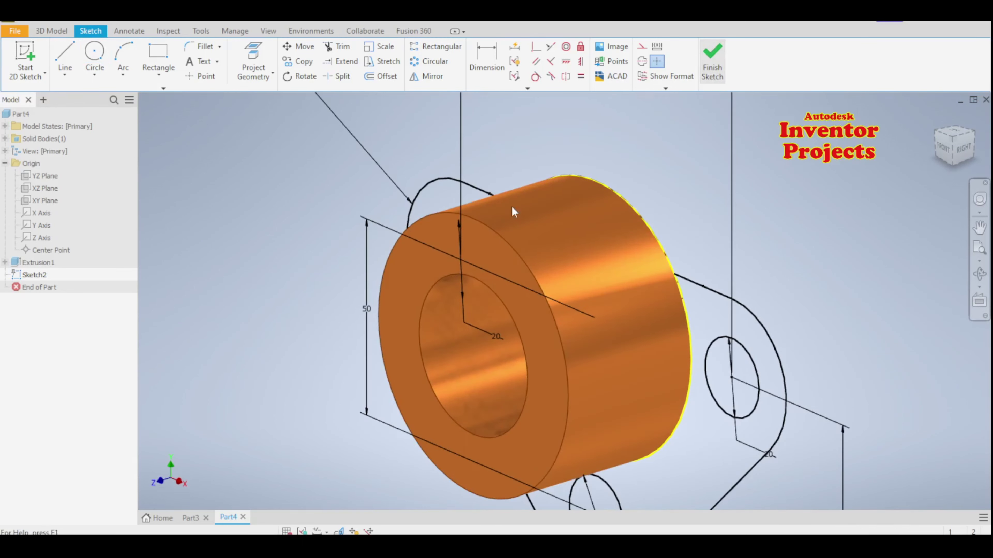
{"action": "scroll", "coordinate": [460, 179], "scroll_direction": "up", "scroll_amount": 4}
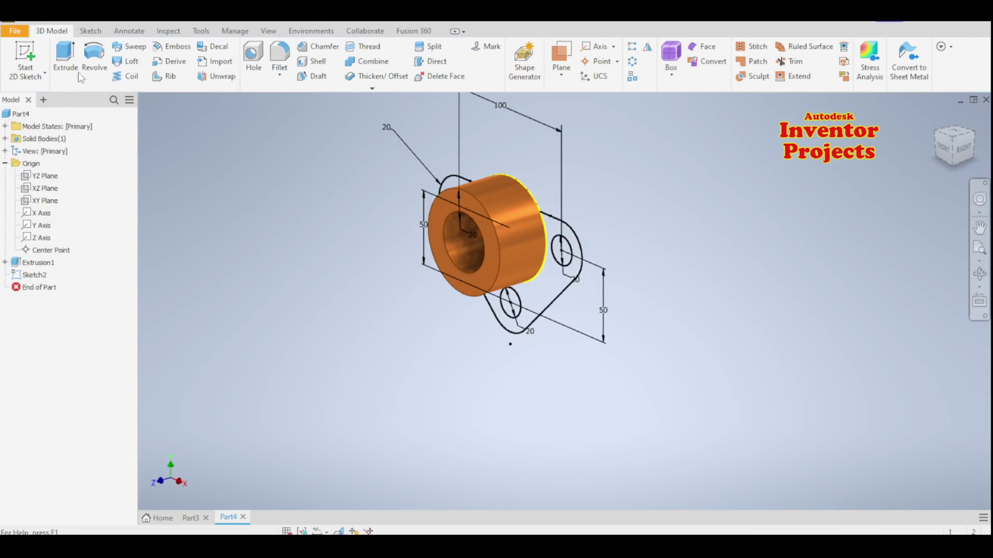
{"action": "left_click", "coordinate": [65, 59]}
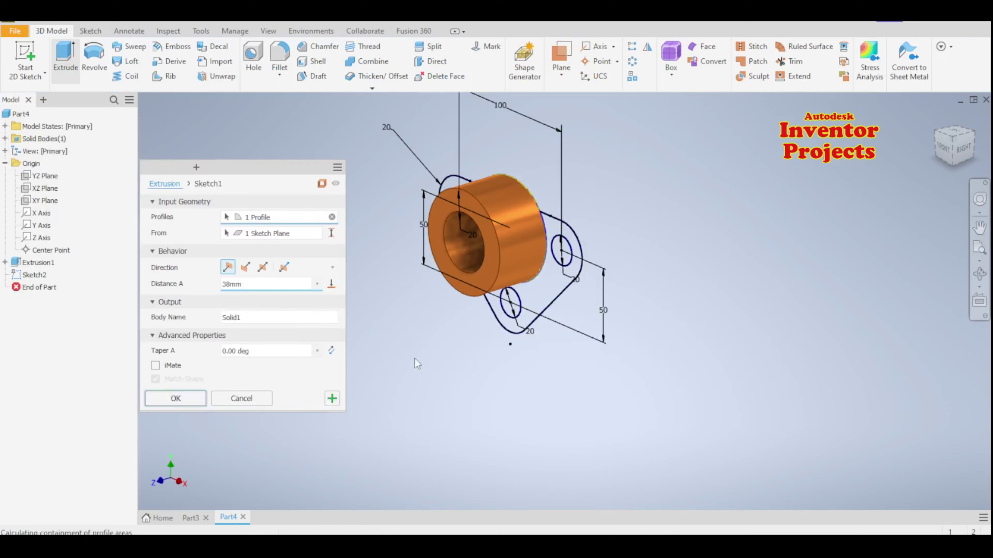
{"action": "left_click", "coordinate": [536, 293]}
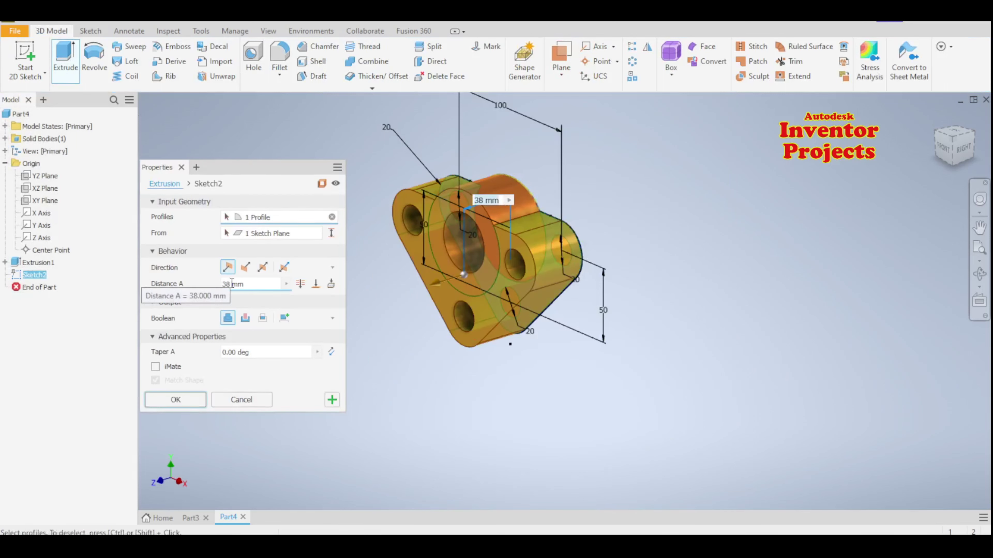
{"action": "type", "text": "12"}
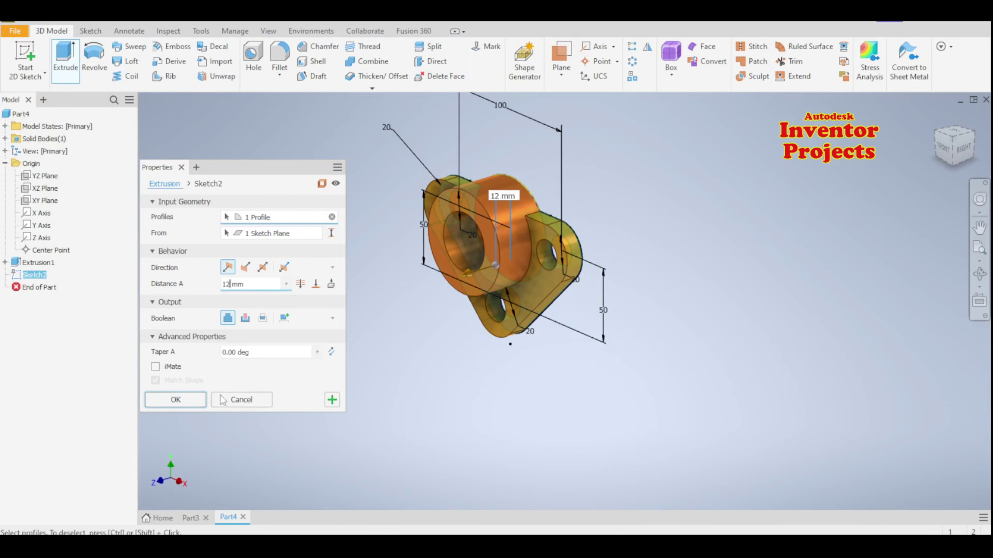
{"action": "left_click", "coordinate": [191, 405]}
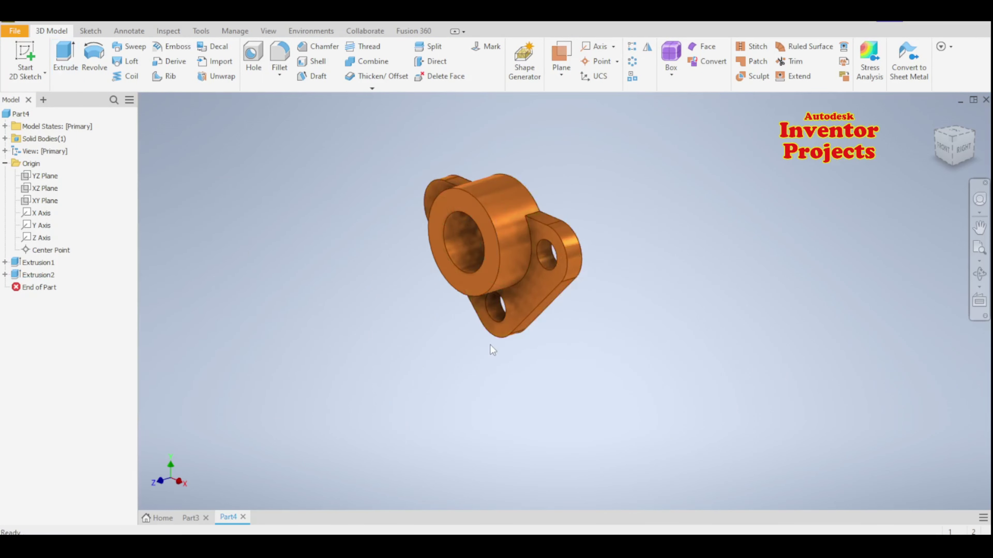
{"action": "mouse_move", "coordinate": [490, 345]}
{"action": "middle_mouse_down", "text": "shift"}
{"action": "mouse_move", "coordinate": [581, 280]}
{"action": "mouse_move", "coordinate": [592, 353]}
{"action": "middle_mouse_up", "text": "shift"}
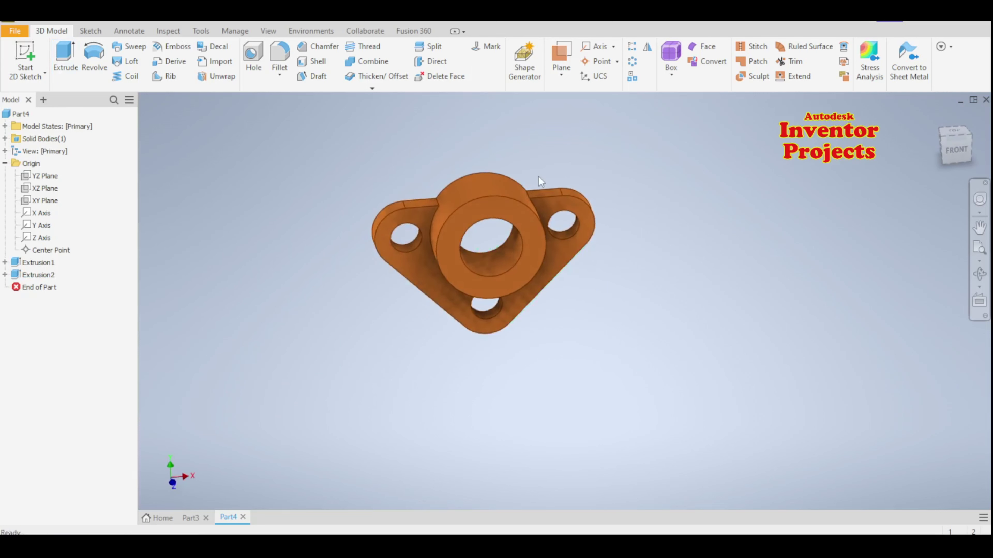
- Fillet both edges where the boss meets the flange with an 8 mm radius
{"action": "middle_click_drag", "start_coordinate": [538, 176], "coordinate": [534, 225], "text": "shift"}
{"action": "scroll", "coordinate": [535, 224], "scroll_direction": "up", "scroll_amount": 3}
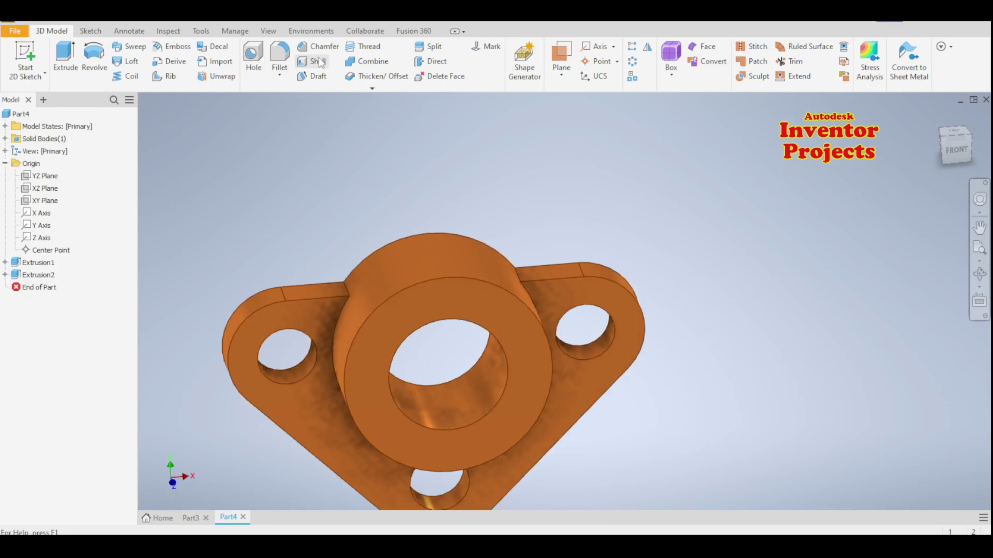
{"action": "key", "text": "f"}
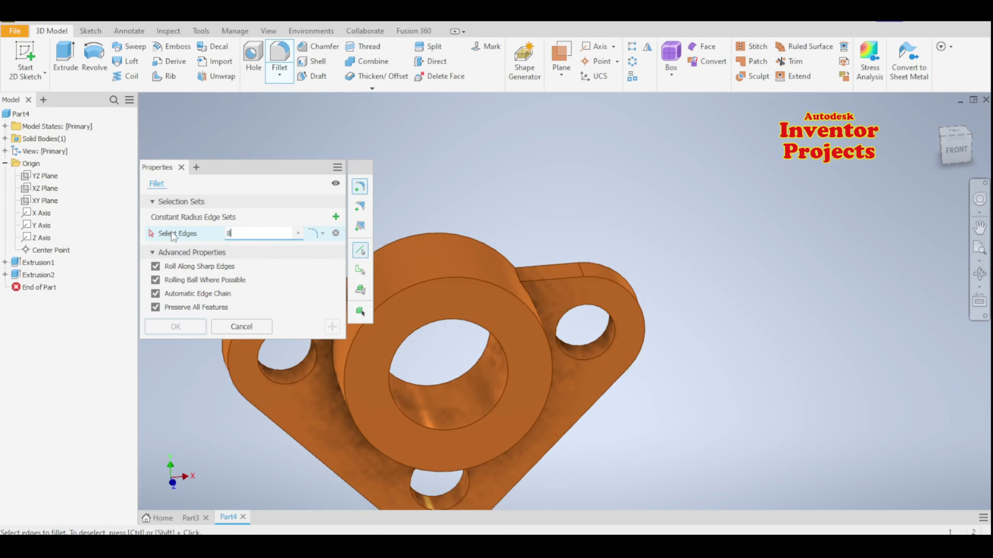
{"action": "mouse_move", "coordinate": [513, 226]}
{"action": "middle_mouse_down", "text": "shift"}
{"action": "mouse_move", "coordinate": [521, 207]}
{"action": "mouse_move", "coordinate": [539, 276]}
{"action": "middle_mouse_up", "text": "shift"}
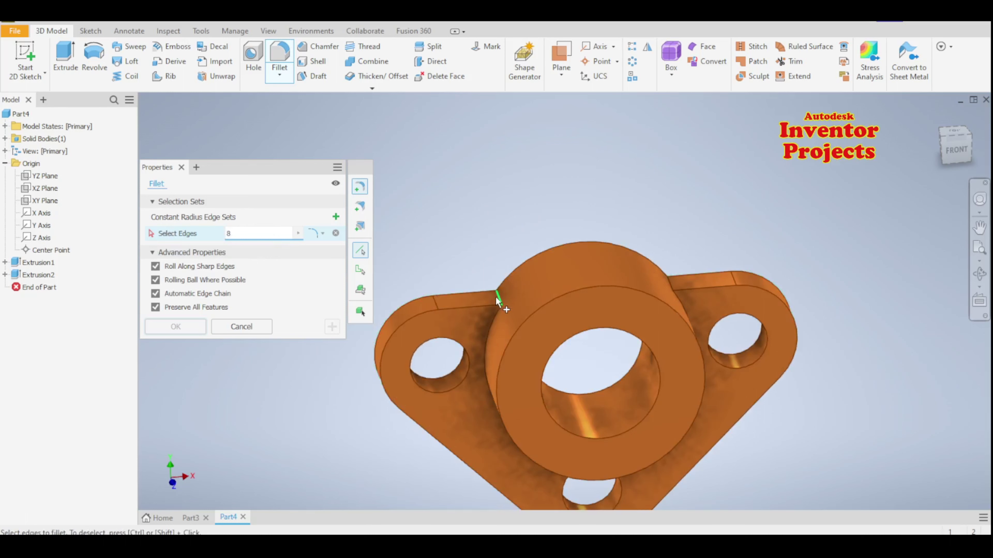
{"action": "left_click", "coordinate": [499, 296]}
{"action": "left_click", "coordinate": [671, 284]}
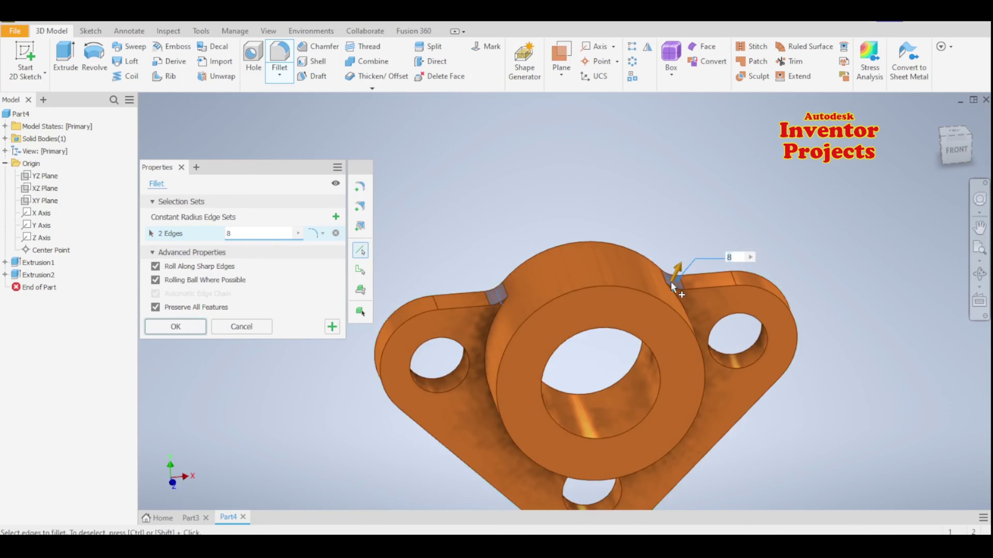
{"action": "left_click", "coordinate": [191, 327]}
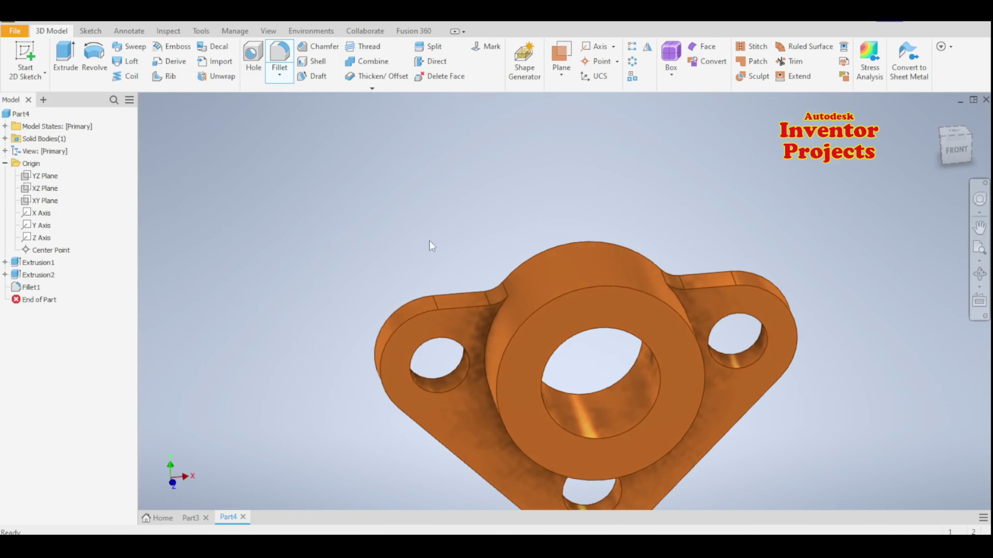
{"action": "middle_click_drag", "start_coordinate": [664, 370], "coordinate": [622, 297]}
{"action": "mouse_move", "coordinate": [758, 364]}
{"action": "middle_mouse_down", "text": "shift"}
{"action": "mouse_move", "coordinate": [728, 342]}
{"action": "mouse_move", "coordinate": [766, 351]}
{"action": "mouse_move", "coordinate": [765, 362]}
{"action": "mouse_move", "coordinate": [742, 361]}
{"action": "middle_mouse_up", "text": "shift"}
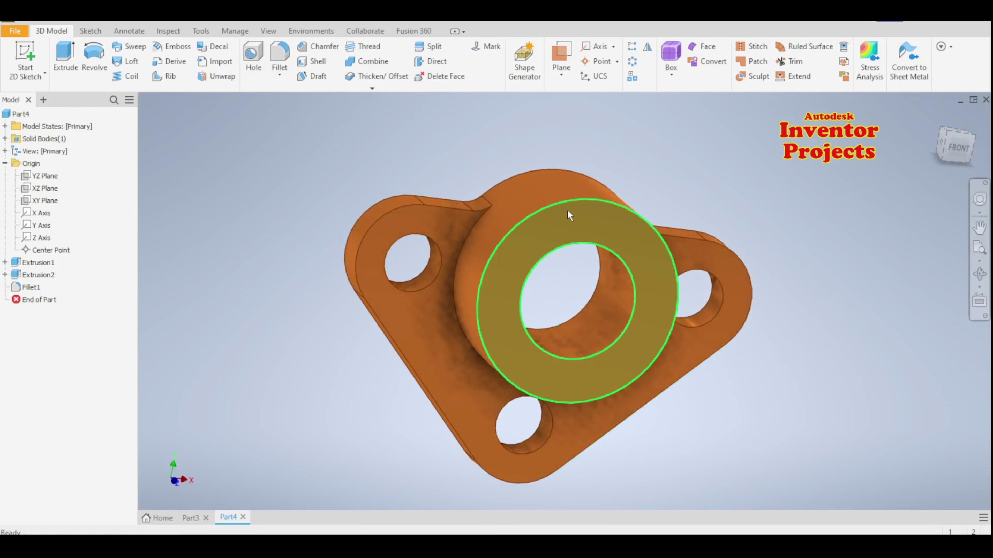
- Create Work Plane1 offset from the boss's front face and select it
{"action": "left_click", "coordinate": [564, 81]}
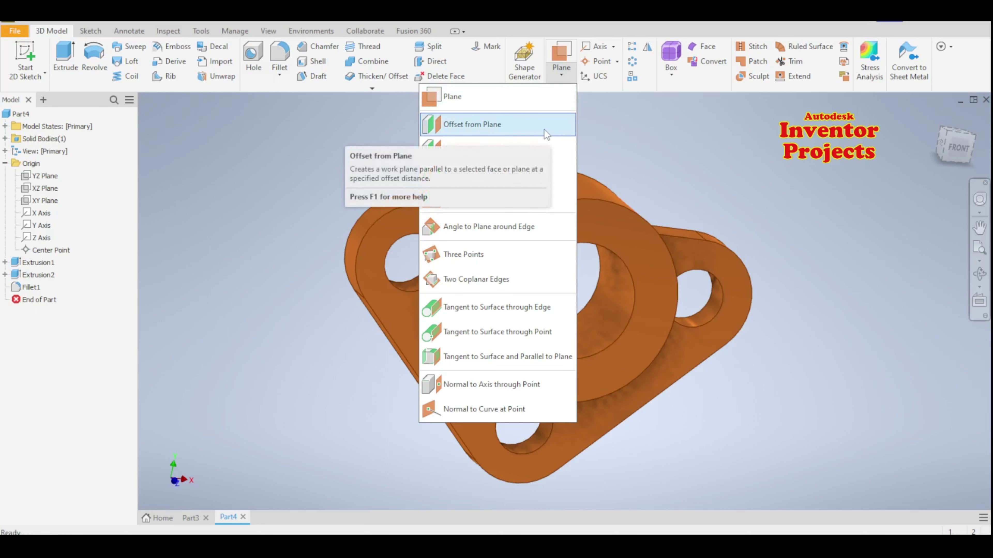
{"action": "left_click", "coordinate": [543, 127]}
{"action": "left_click", "coordinate": [584, 224]}
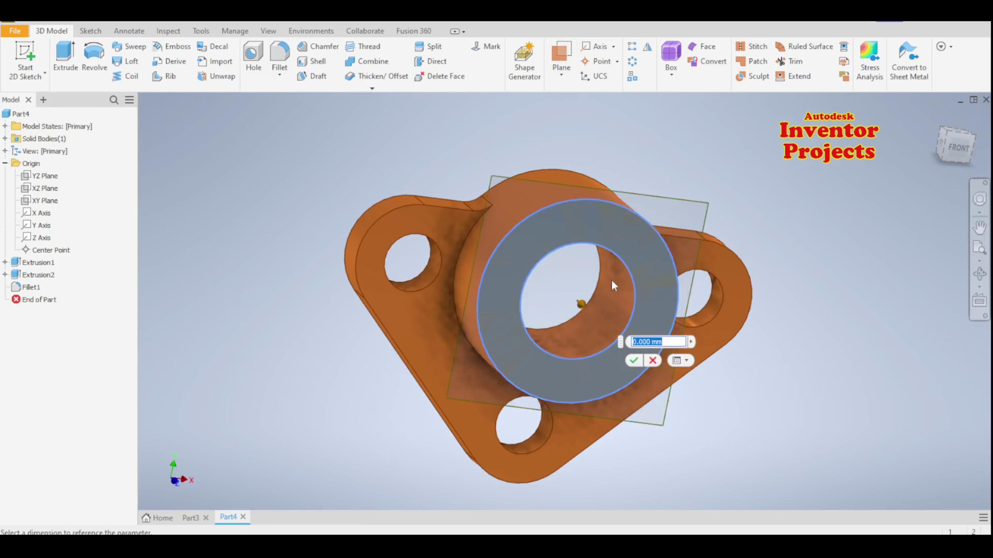
{"action": "key", "text": "BackSpace"}
{"action": "type", "text": "-6"}
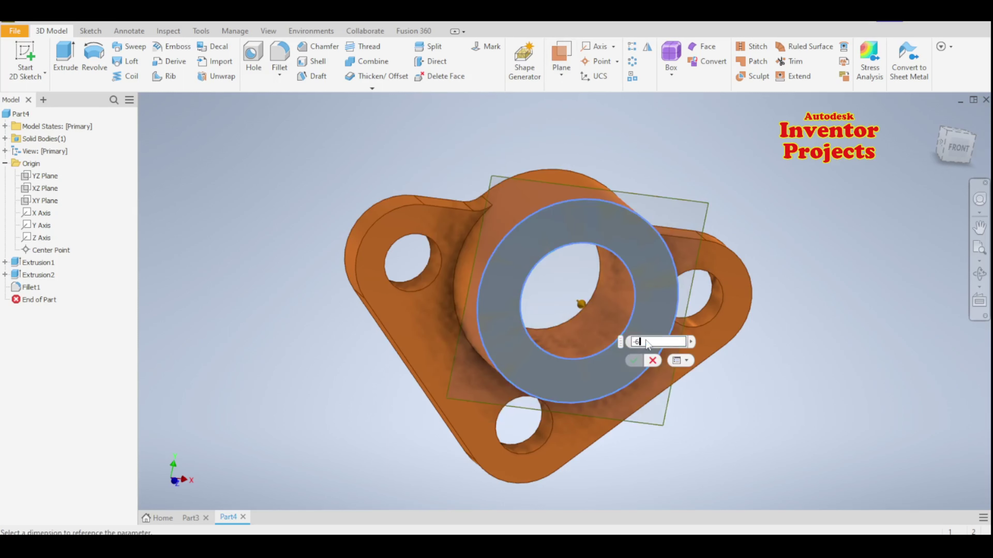
{"action": "key", "text": "Return"}
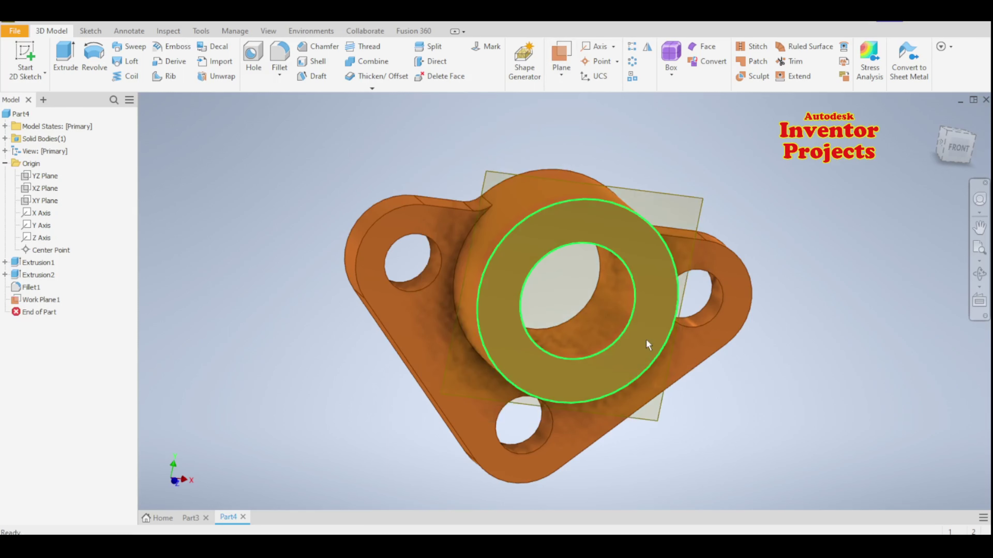
{"action": "mouse_move", "coordinate": [785, 191]}
{"action": "middle_mouse_down", "text": "shift"}
{"action": "mouse_move", "coordinate": [858, 224]}
{"action": "mouse_move", "coordinate": [779, 219]}
{"action": "middle_mouse_up", "text": "shift"}
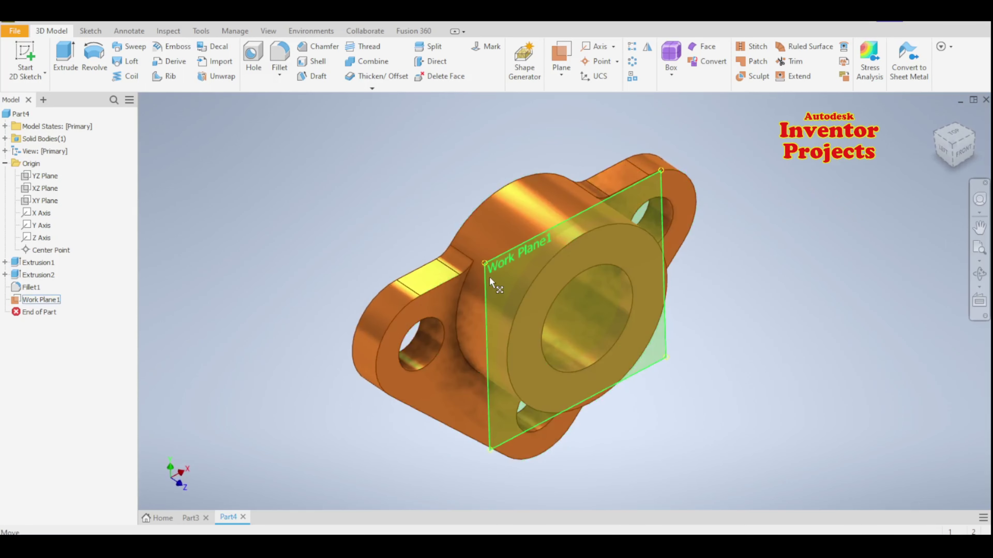
{"action": "left_click", "coordinate": [495, 270]}
- Start a sketch on the work plane and project the boss's outer circle into it
{"action": "key", "text": "s"}
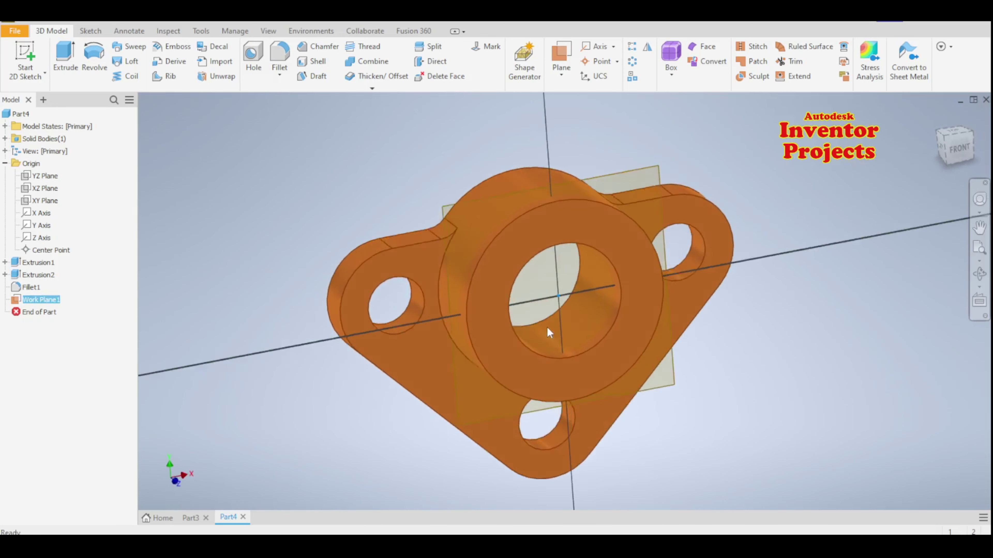
{"action": "middle_click_drag", "start_coordinate": [703, 212], "coordinate": [643, 284]}
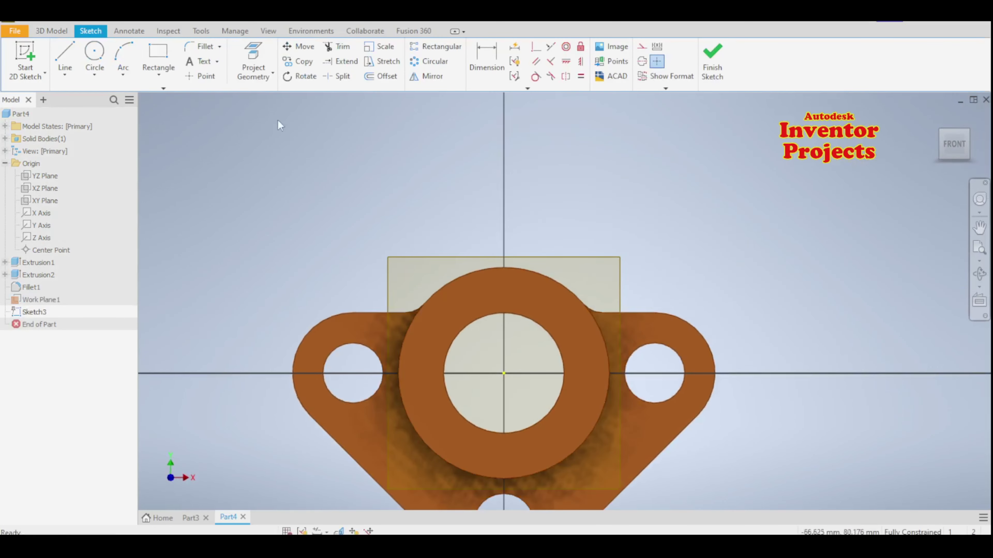
{"action": "left_click", "coordinate": [265, 54]}
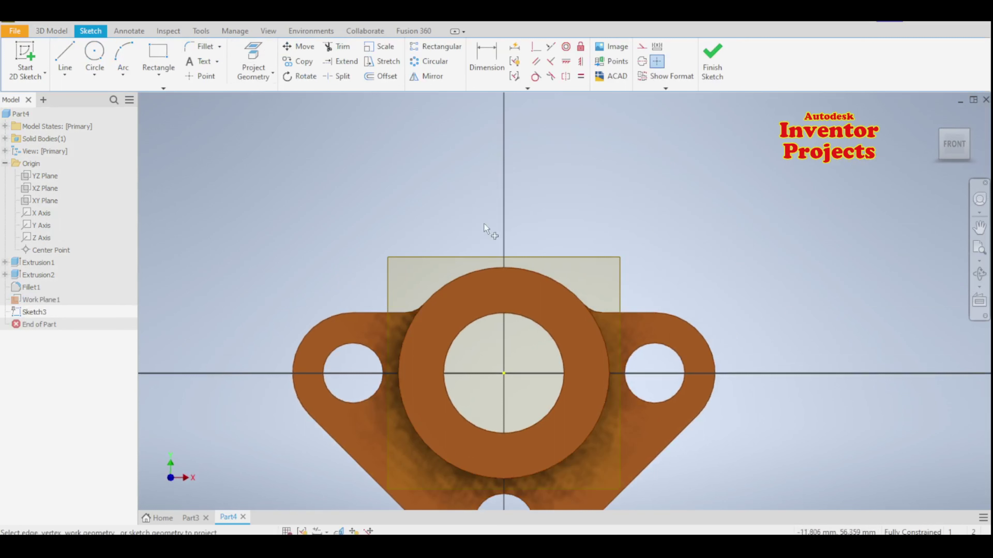
{"action": "left_click", "coordinate": [529, 271]}
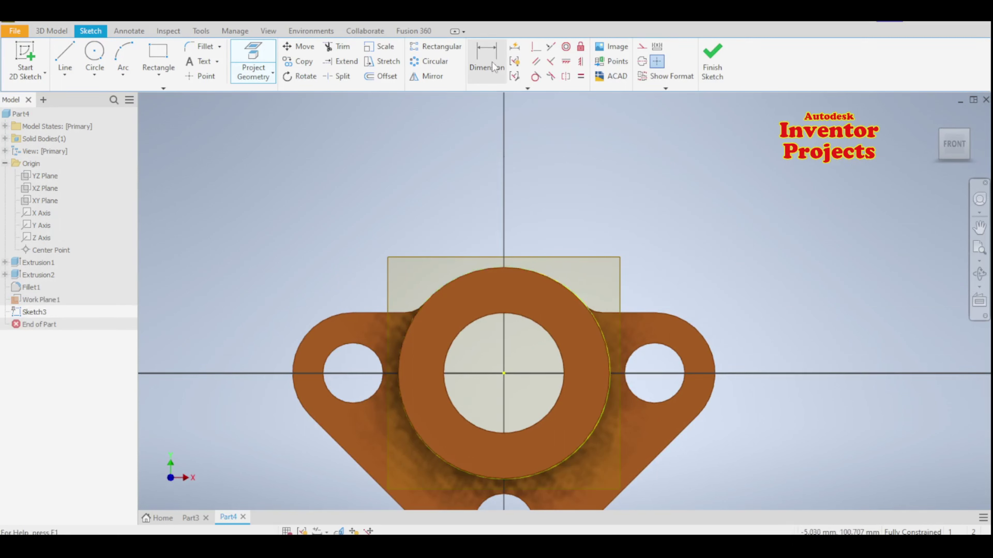
- Draw the narrow three-sided lug outline rising from the projected circle
{"action": "left_click", "coordinate": [64, 55]}
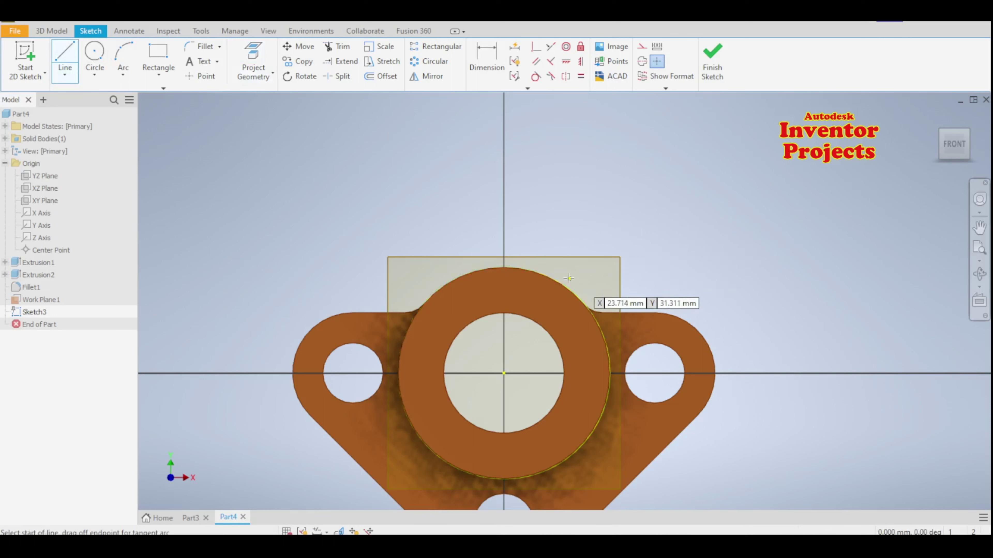
{"action": "left_click", "coordinate": [549, 277]}
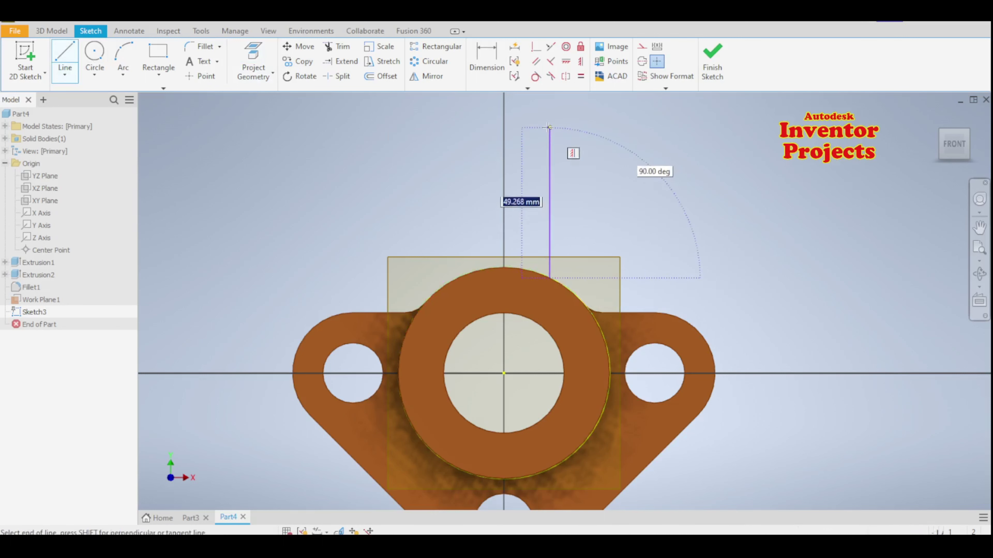
{"action": "left_click", "coordinate": [549, 124]}
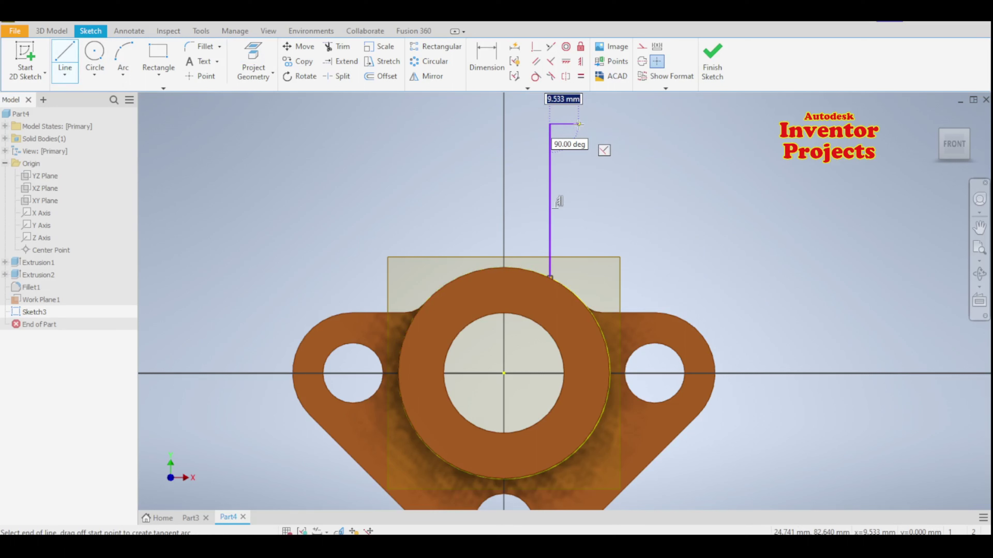
{"action": "left_click", "coordinate": [579, 124]}
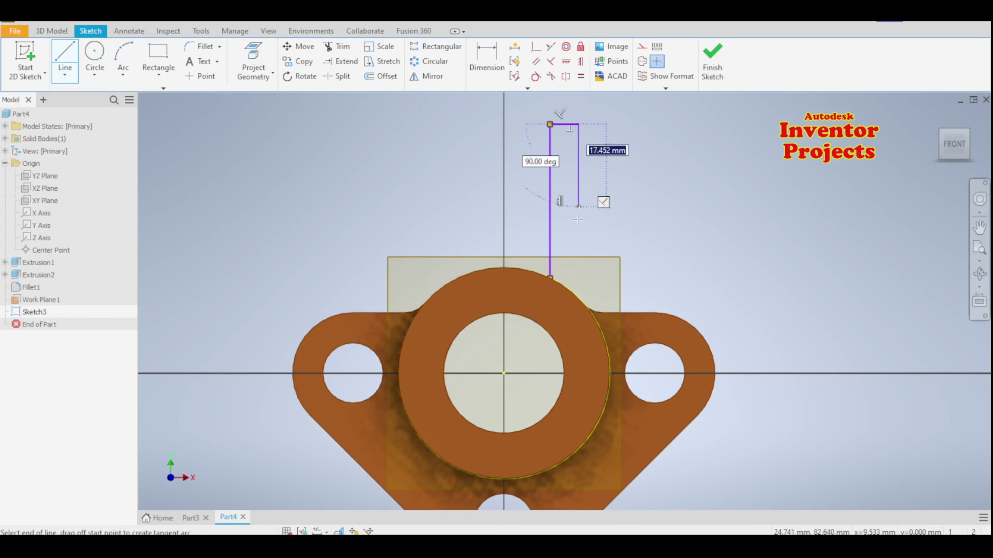
{"action": "double_click", "coordinate": [580, 298]}
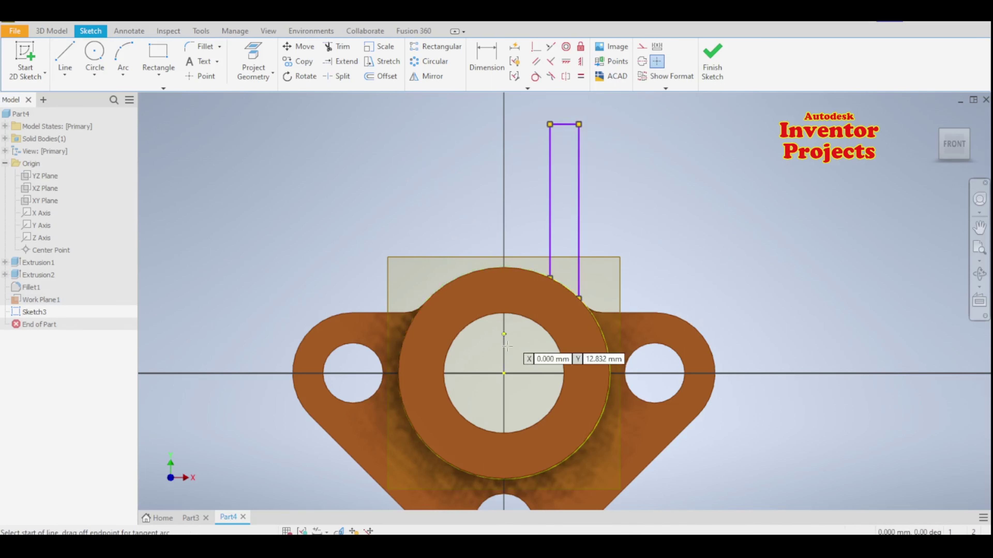
- Add a vertical construction line straight up from the sketch origin
{"action": "left_click", "coordinate": [503, 373]}
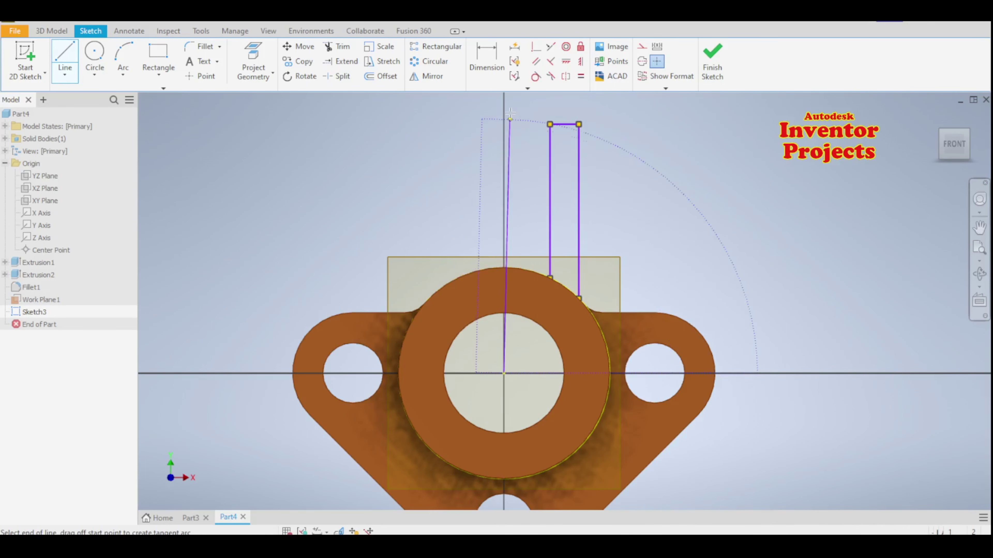
{"action": "double_click", "coordinate": [504, 106]}
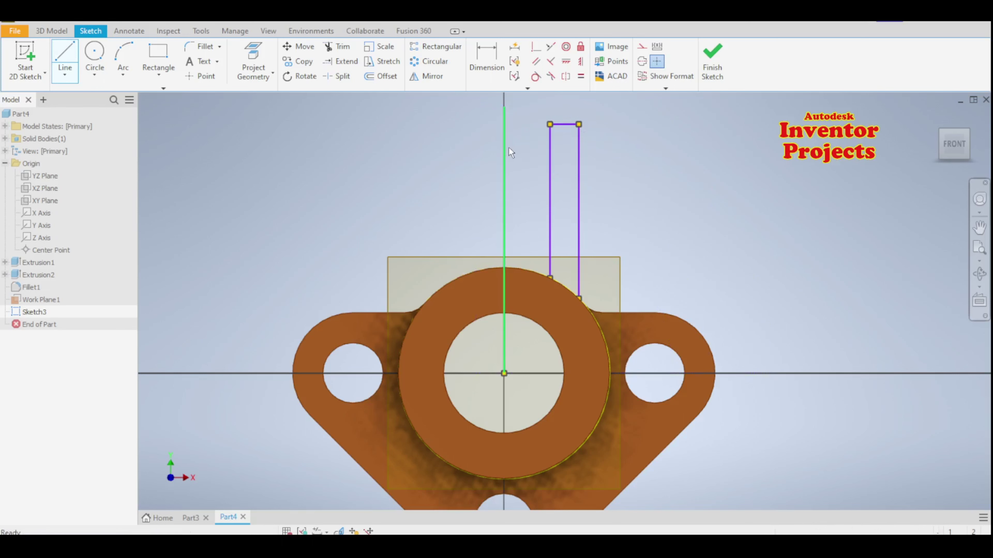
{"action": "right_click", "coordinate": [504, 157]}
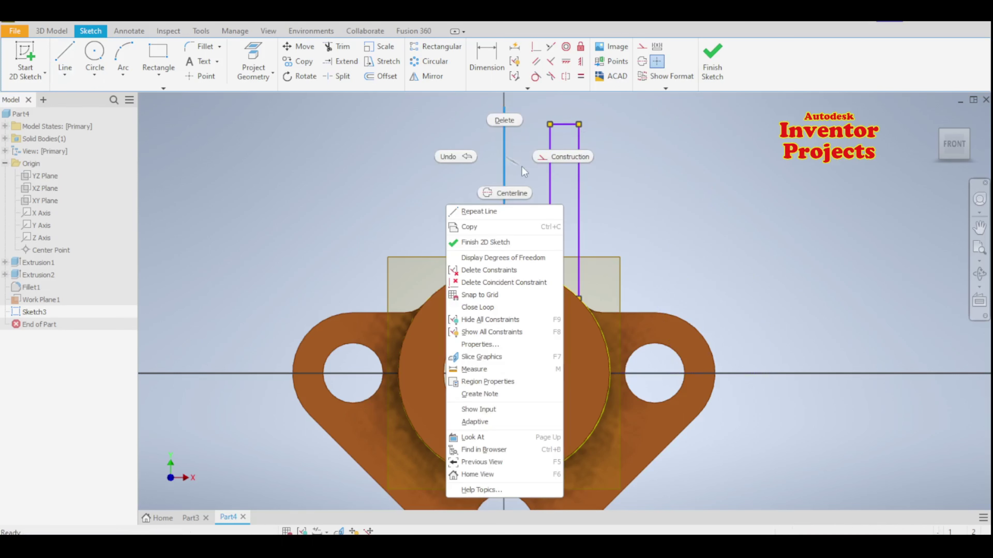
{"action": "left_click", "coordinate": [546, 160]}
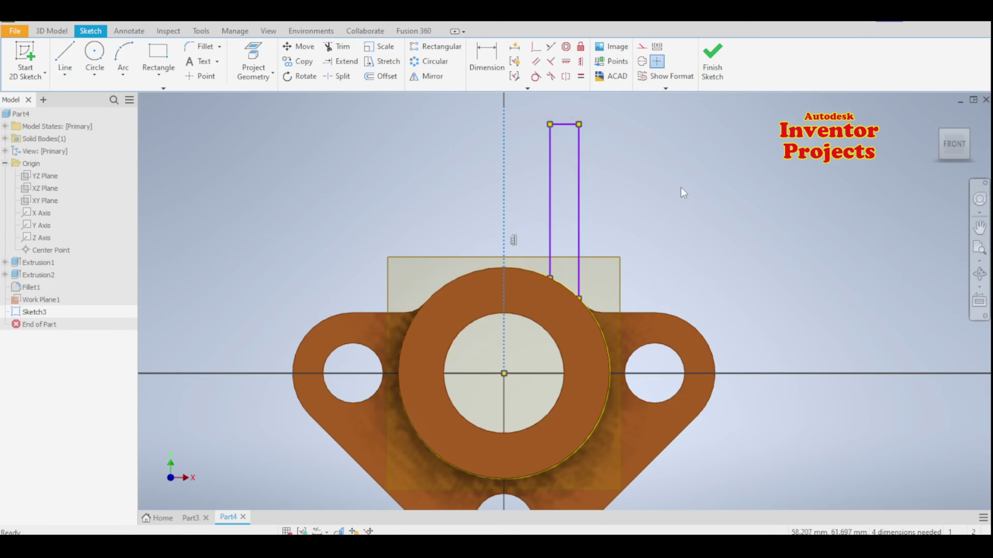
- Dimension the lug's top line to 10 mm wide and its right side to 50 mm tall
{"action": "key", "text": "d"}
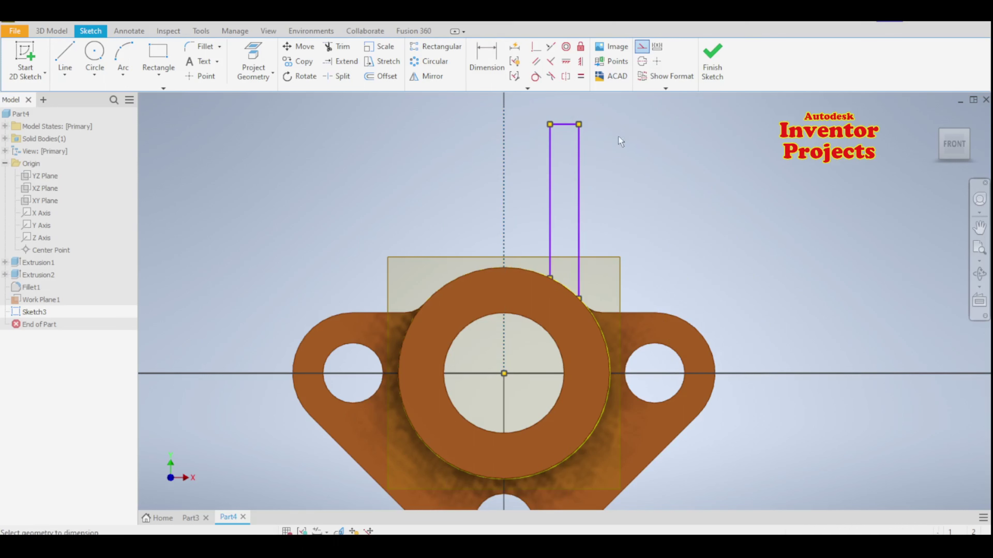
{"action": "middle_click_drag", "start_coordinate": [577, 128], "coordinate": [580, 178]}
{"action": "left_click", "coordinate": [567, 175]}
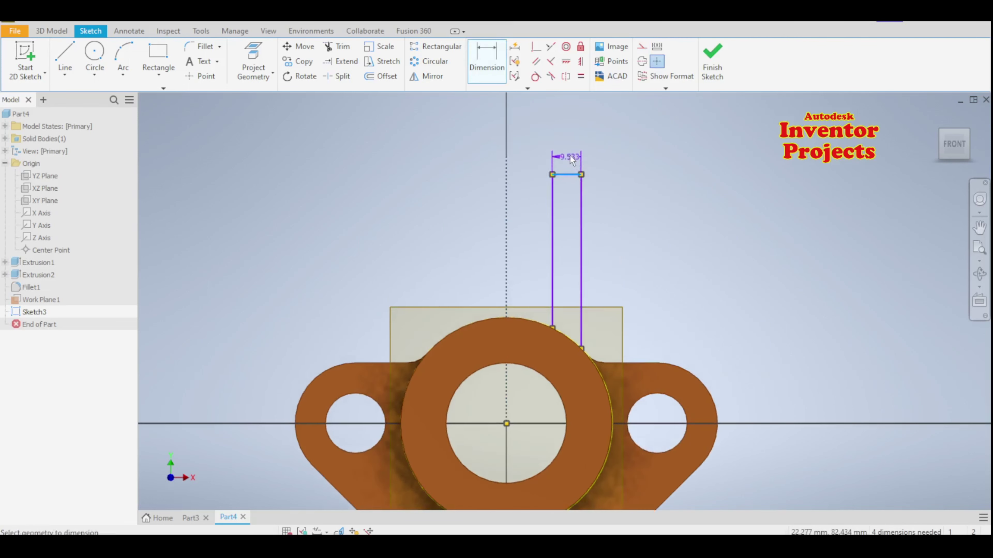
{"action": "left_click", "coordinate": [571, 160]}
{"action": "type", "text": "10"}
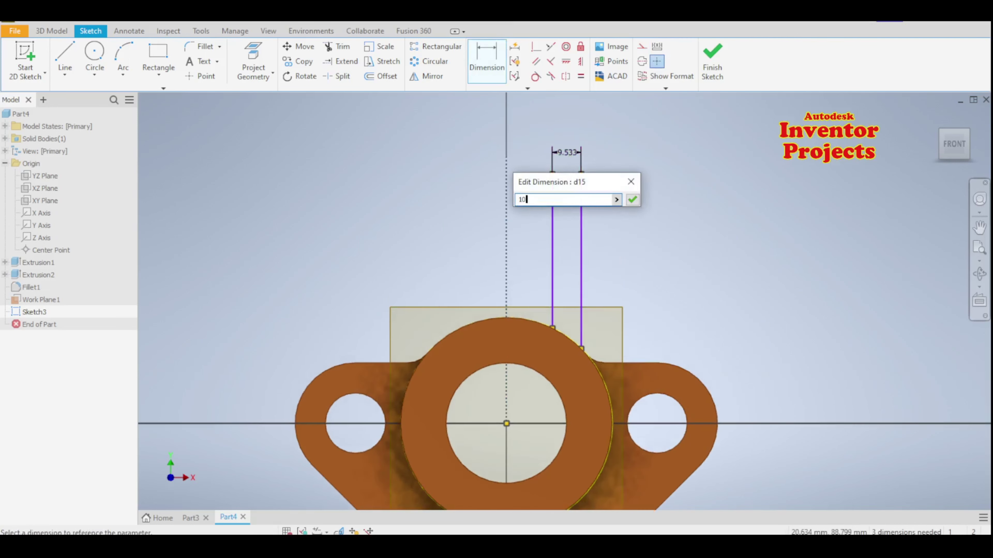
{"action": "key", "text": "Return"}
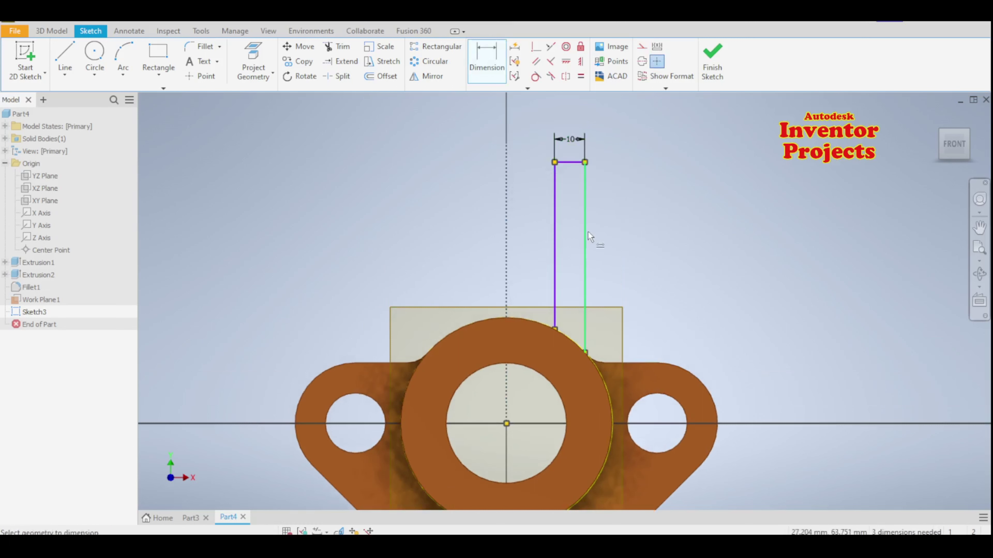
{"action": "left_click", "coordinate": [589, 236]}
{"action": "left_click", "coordinate": [641, 239]}
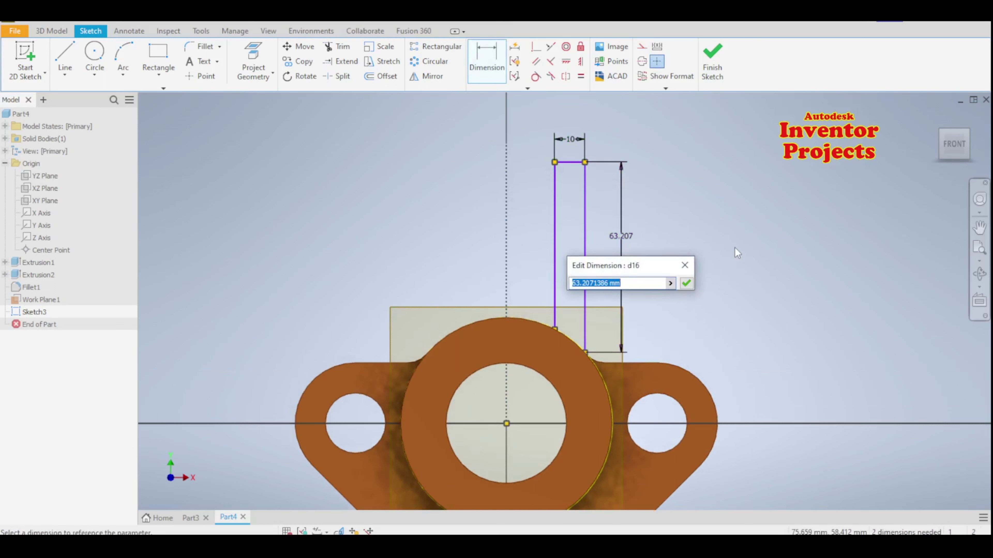
{"action": "type", "text": "50"}
{"action": "key", "text": "Return"}
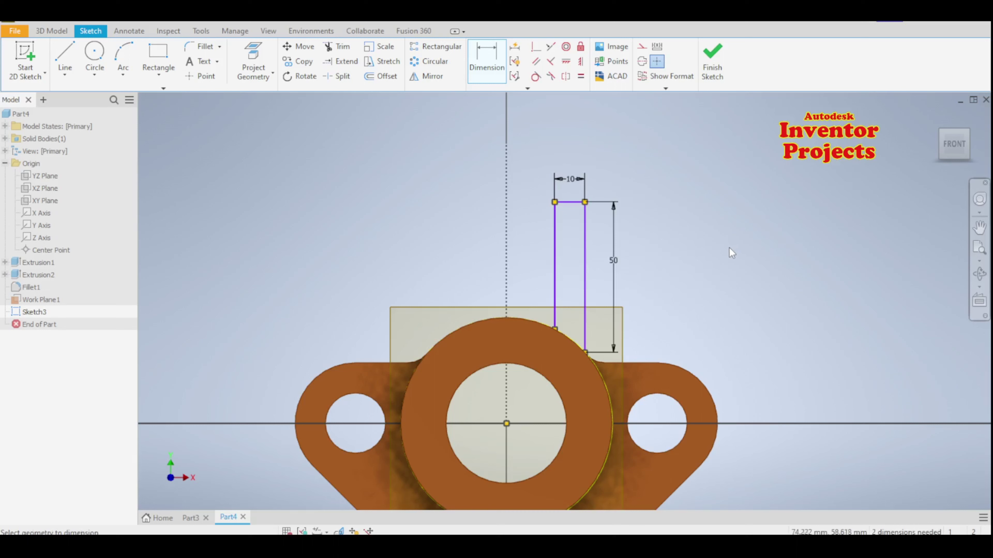
- Set the lug's left line 12.5 mm from the vertical centre axis
{"action": "left_click", "coordinate": [553, 239]}
{"action": "left_click", "coordinate": [506, 246]}
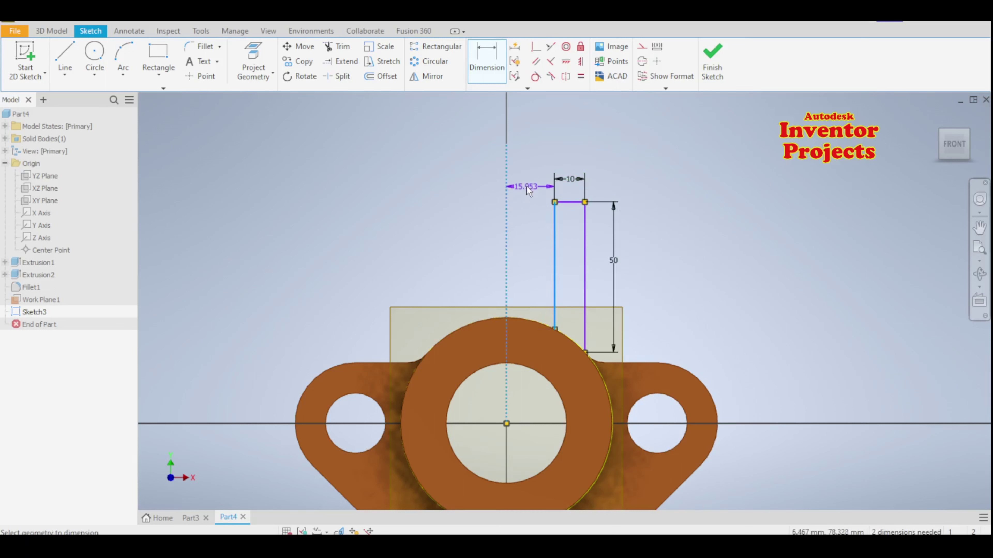
{"action": "left_click", "coordinate": [528, 184]}
{"action": "type", "text": "12.5"}
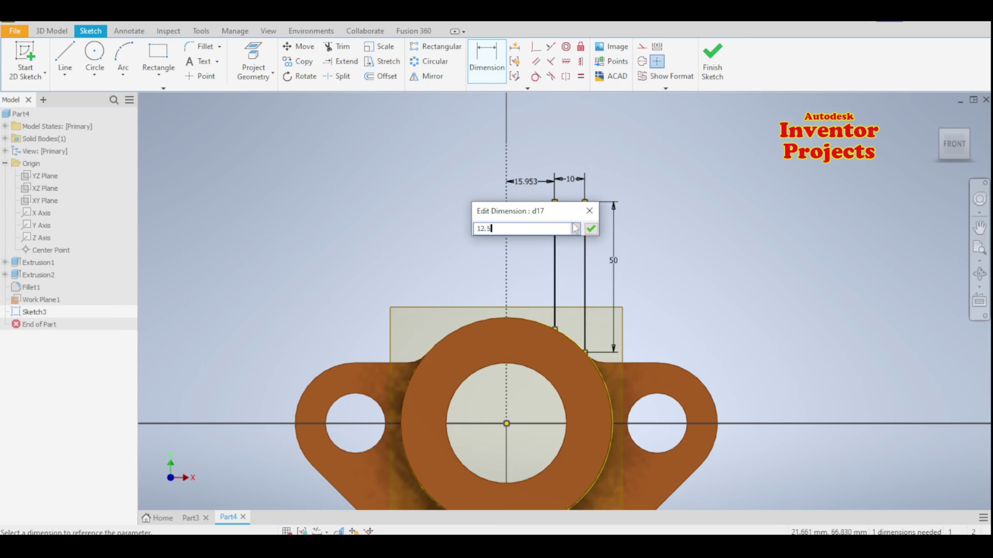
{"action": "left_click", "coordinate": [591, 232]}
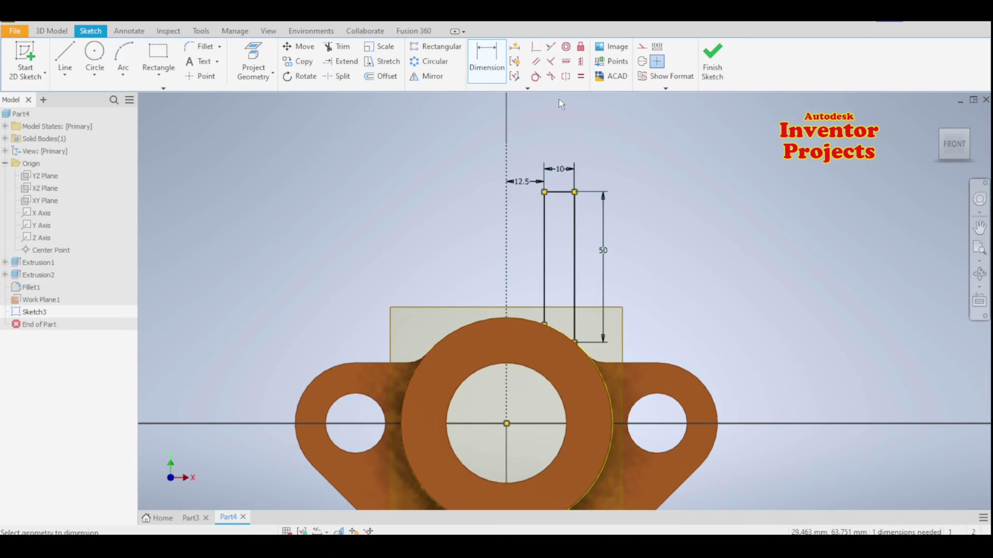
- Mirror the lug outline across the vertical centreline to create the left lug
{"action": "left_click", "coordinate": [429, 77]}
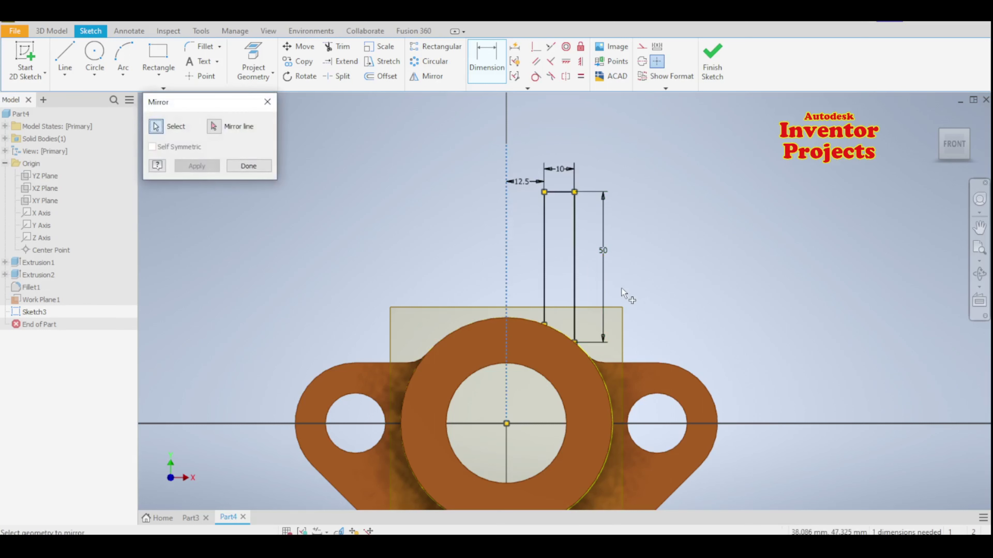
{"action": "left_click_drag", "start_coordinate": [622, 310], "coordinate": [530, 159]}
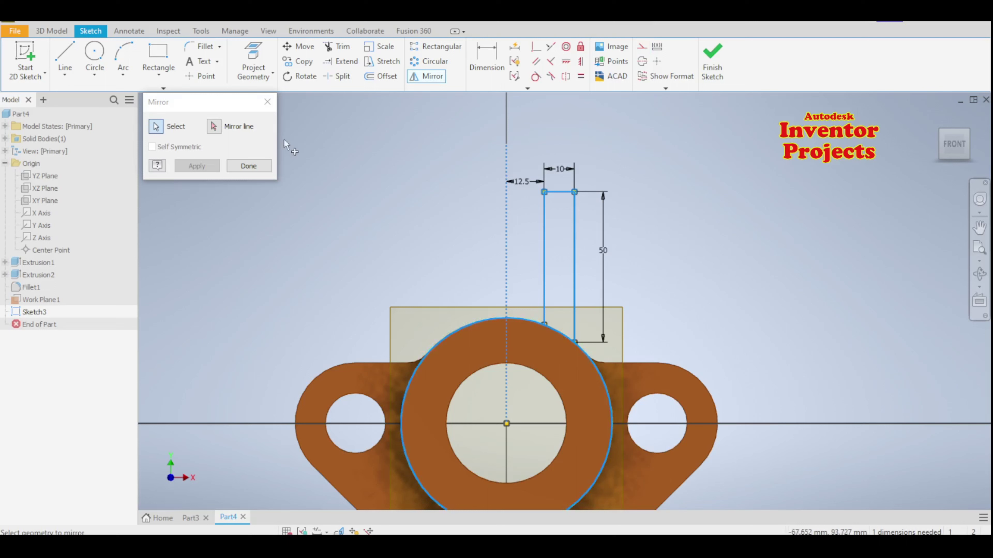
{"action": "left_click", "coordinate": [221, 130]}
{"action": "left_click", "coordinate": [508, 242]}
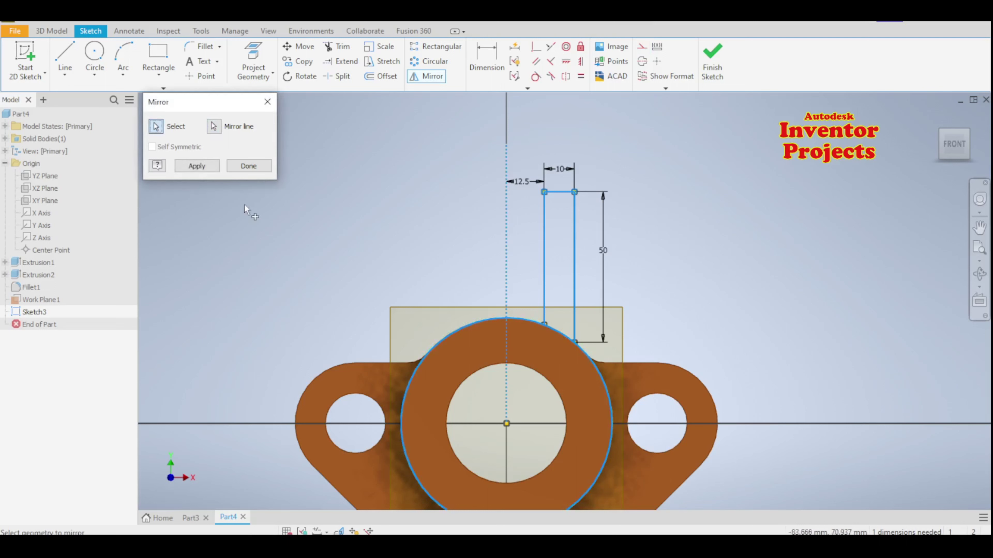
{"action": "left_click", "coordinate": [196, 167]}
{"action": "left_click", "coordinate": [249, 166]}
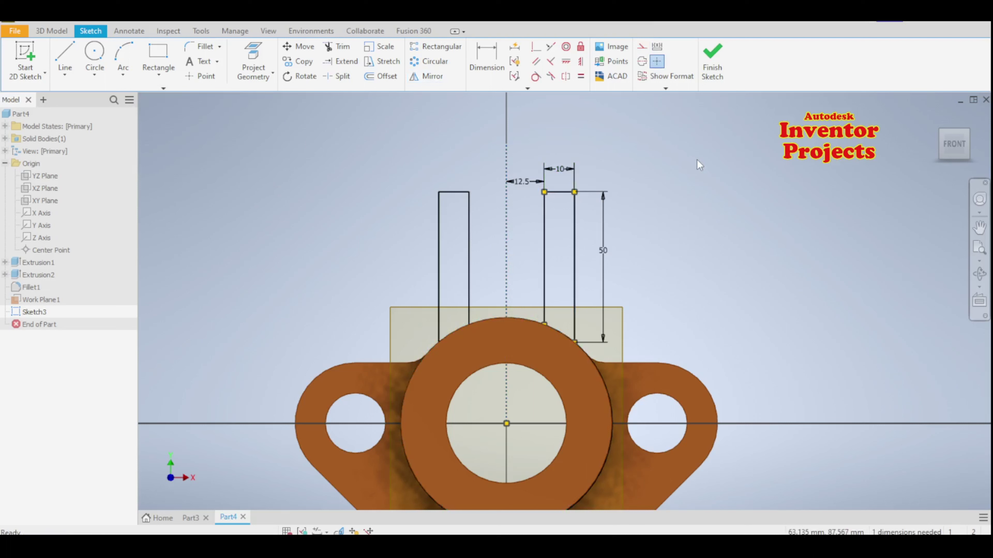
- Extrude both lug rectangles 30 mm in the flipped direction
{"action": "key", "text": "F6"}
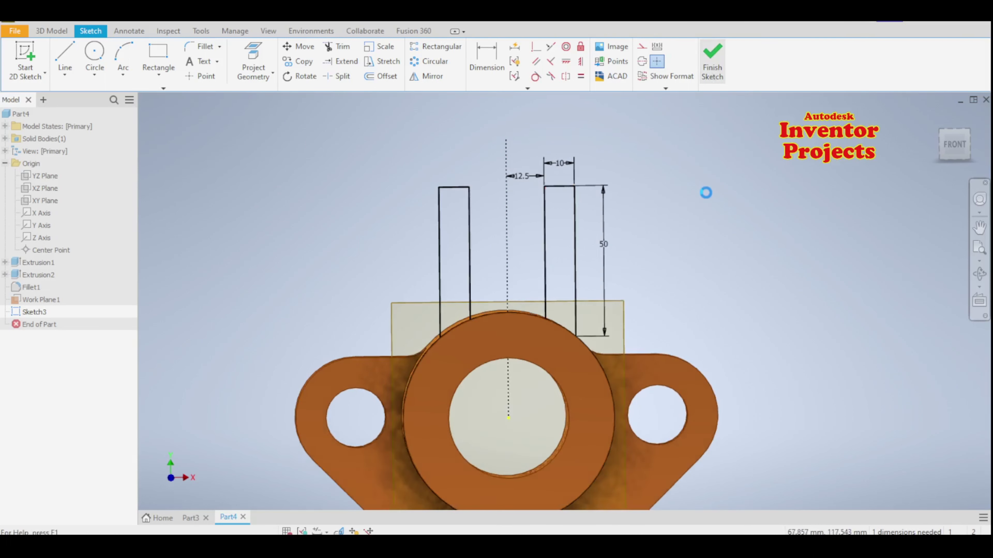
{"action": "key", "text": "ctrl+Return"}
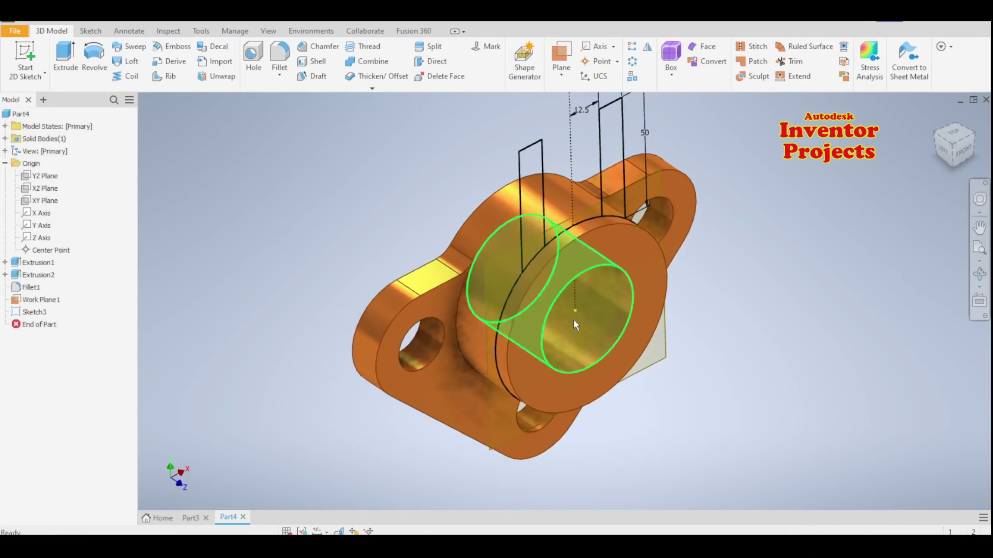
{"action": "middle_click_drag", "start_coordinate": [403, 216], "coordinate": [357, 298]}
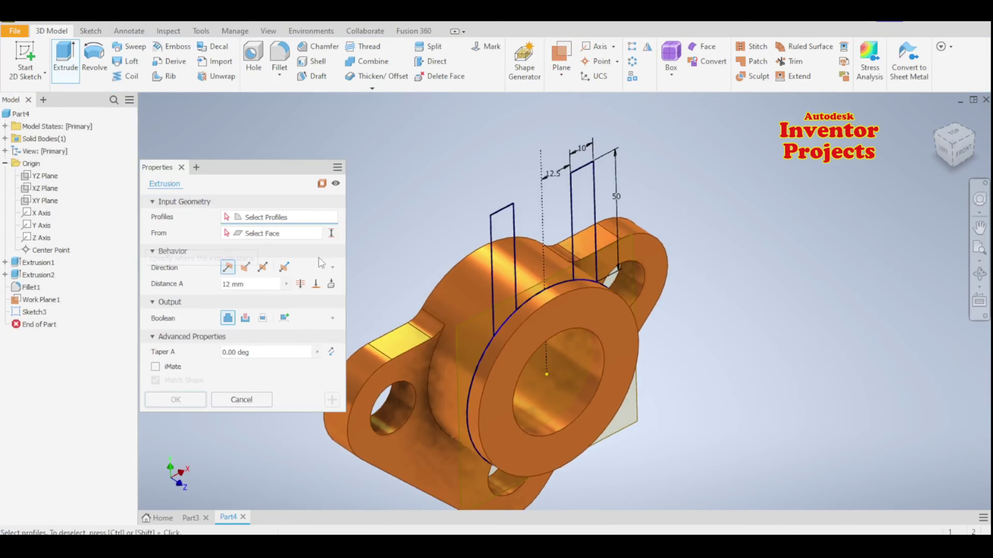
{"action": "left_click", "coordinate": [585, 205]}
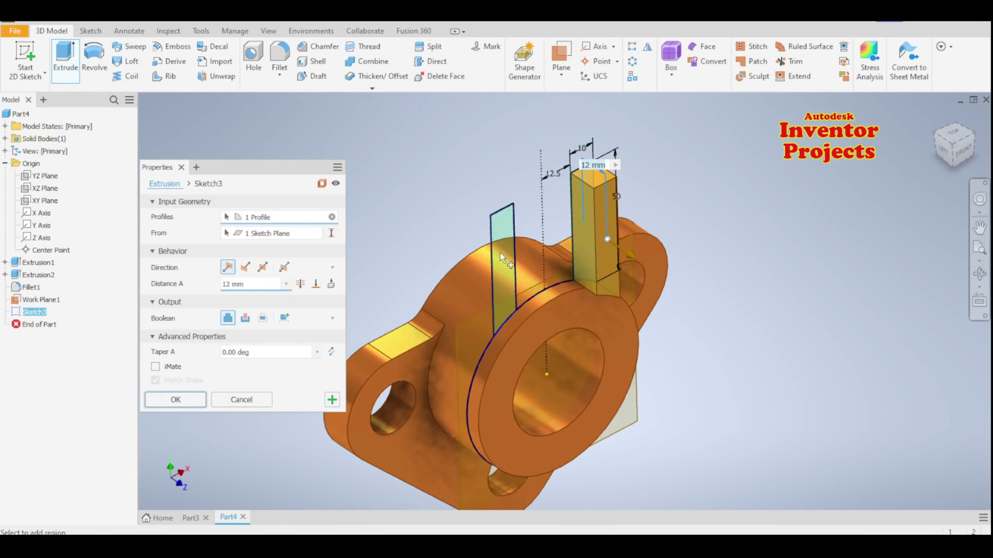
{"action": "left_click", "coordinate": [501, 253]}
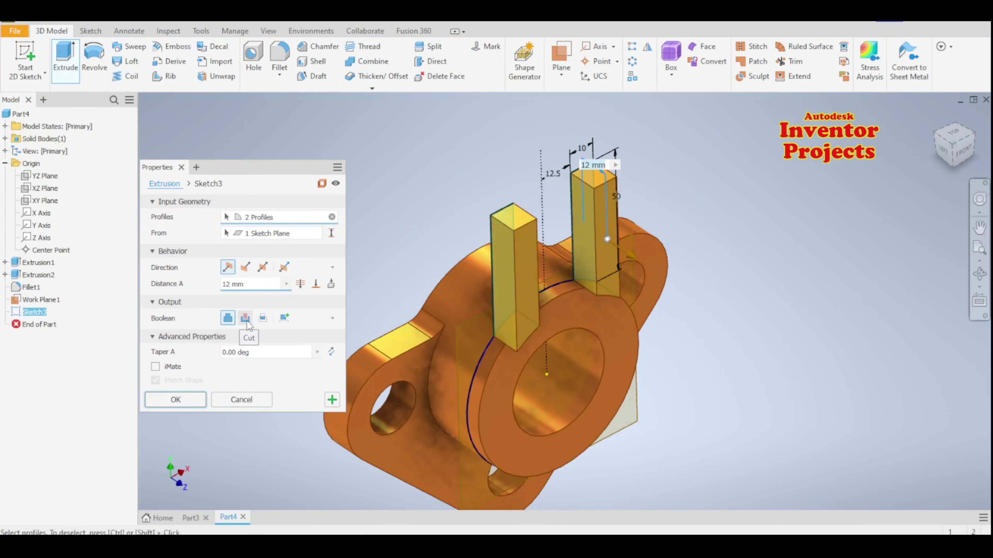
{"action": "left_click", "coordinate": [245, 267]}
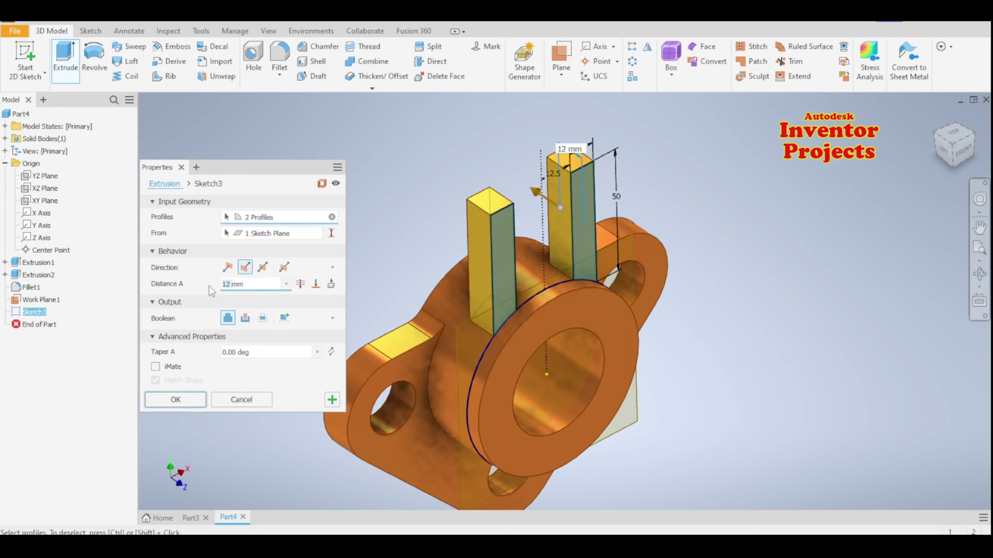
{"action": "type", "text": "30"}
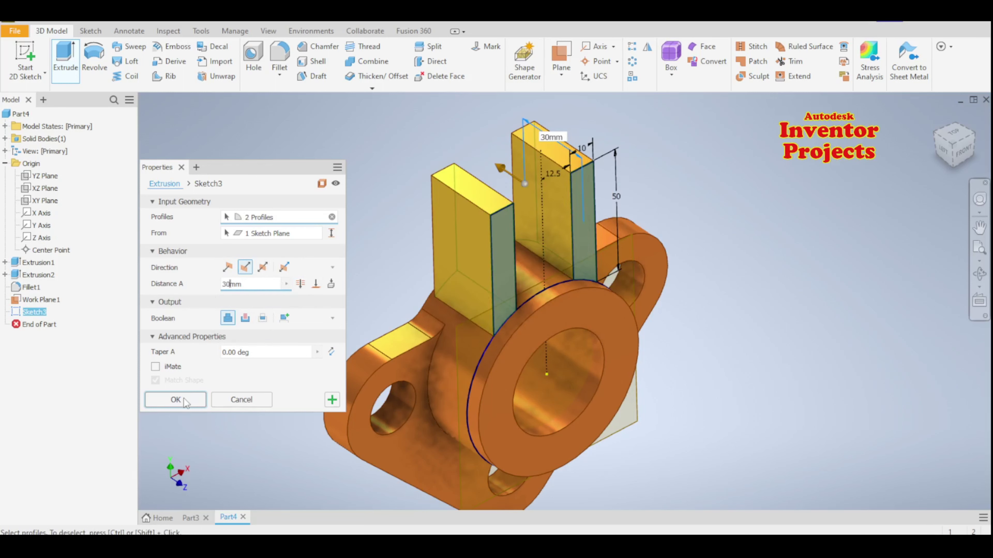
{"action": "left_click", "coordinate": [176, 399]}
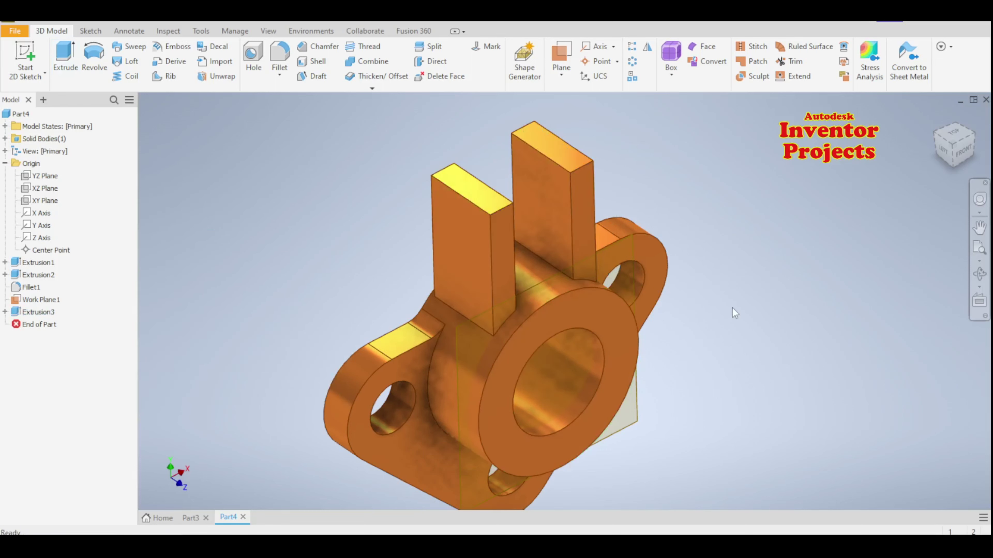
{"action": "key", "text": "F4"}
- Orbit to the back of the part and hide Work Plane1
{"action": "mouse_move", "coordinate": [744, 309]}
{"action": "left_mouse_down"}
{"action": "mouse_move", "coordinate": [771, 318]}
{"action": "mouse_move", "coordinate": [747, 348]}
{"action": "mouse_move", "coordinate": [700, 321]}
{"action": "mouse_move", "coordinate": [649, 315]}
{"action": "mouse_move", "coordinate": [594, 347]}
{"action": "mouse_move", "coordinate": [619, 330]}
{"action": "left_mouse_up"}
{"action": "key", "text": "Escape"}
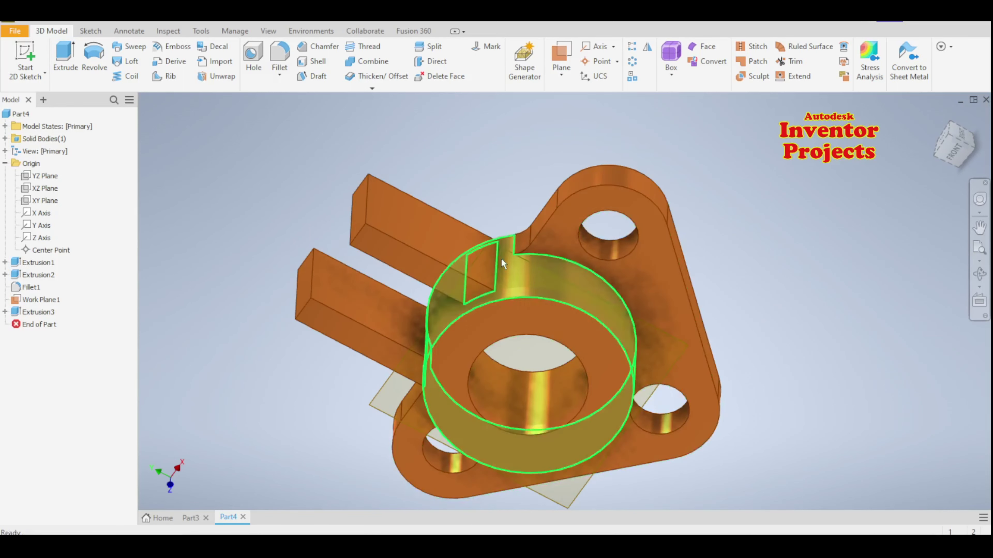
{"action": "middle_click_drag", "start_coordinate": [499, 253], "coordinate": [396, 425], "text": "shift"}
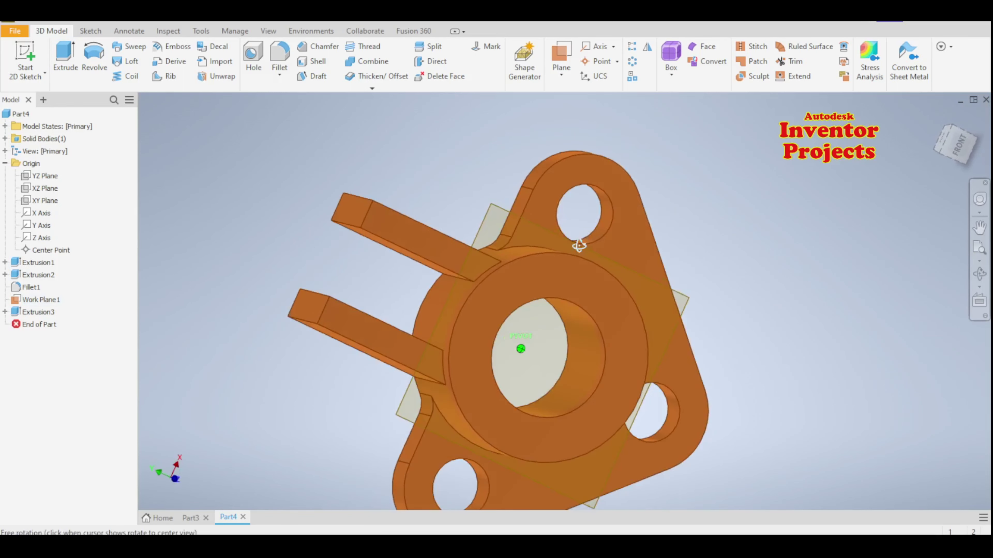
{"action": "left_click", "coordinate": [397, 424]}
{"action": "right_click", "coordinate": [403, 417]}
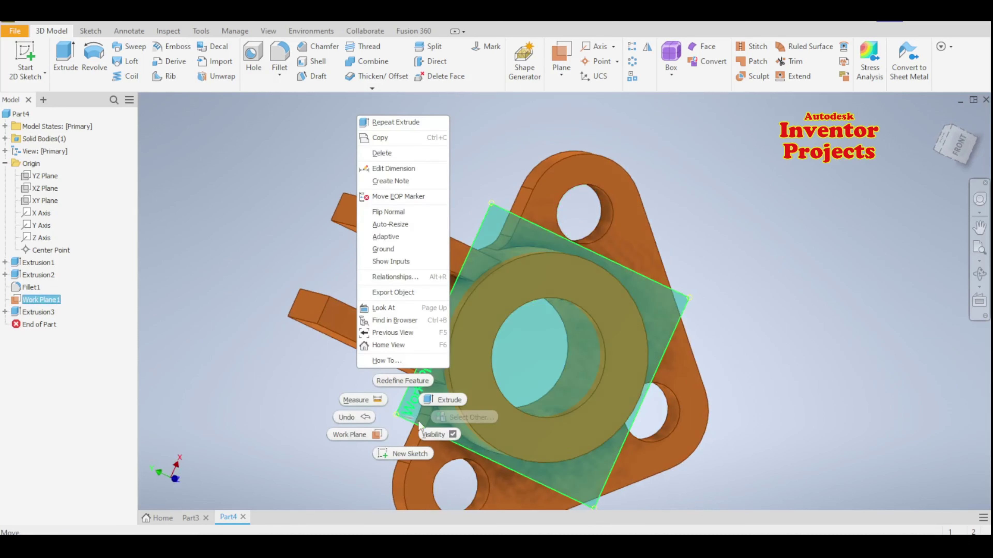
{"action": "left_click", "coordinate": [436, 434]}
- Start a new sketch on one lug's outer face
{"action": "middle_click_drag", "start_coordinate": [742, 254], "coordinate": [646, 283], "text": "shift"}
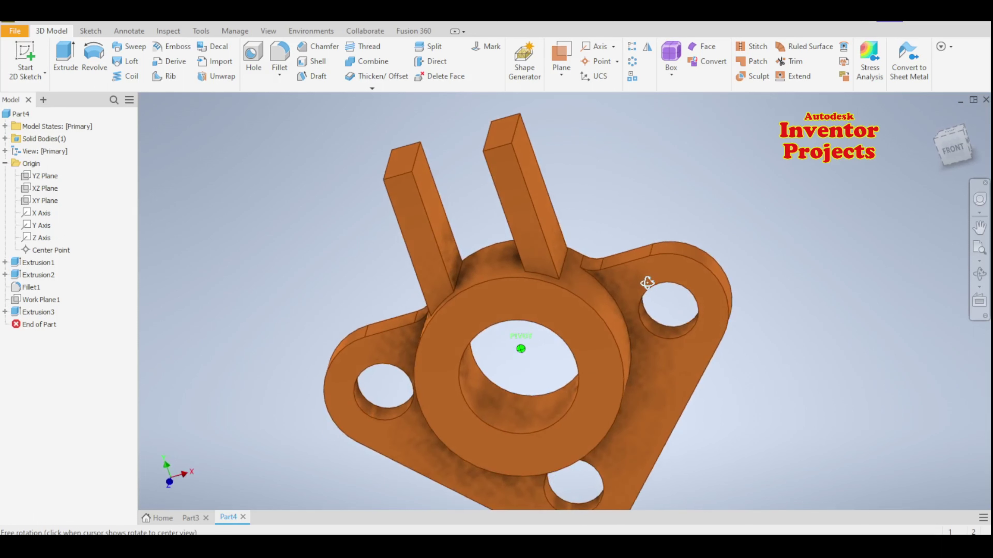
{"action": "middle_click_drag", "start_coordinate": [643, 288], "coordinate": [633, 294], "text": "shift"}
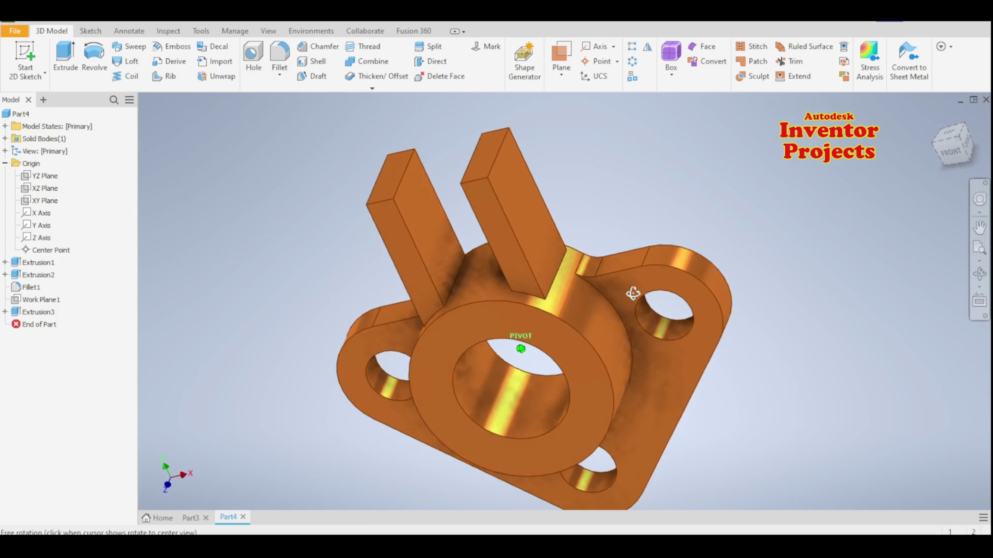
{"action": "key", "text": "Escape"}
{"action": "left_click", "coordinate": [553, 202]}
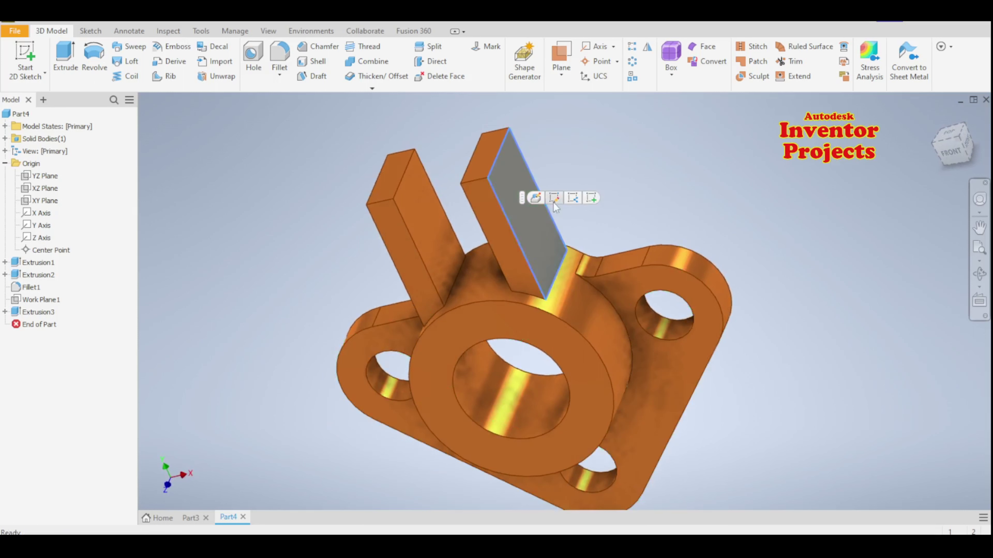
{"action": "key", "text": "s"}
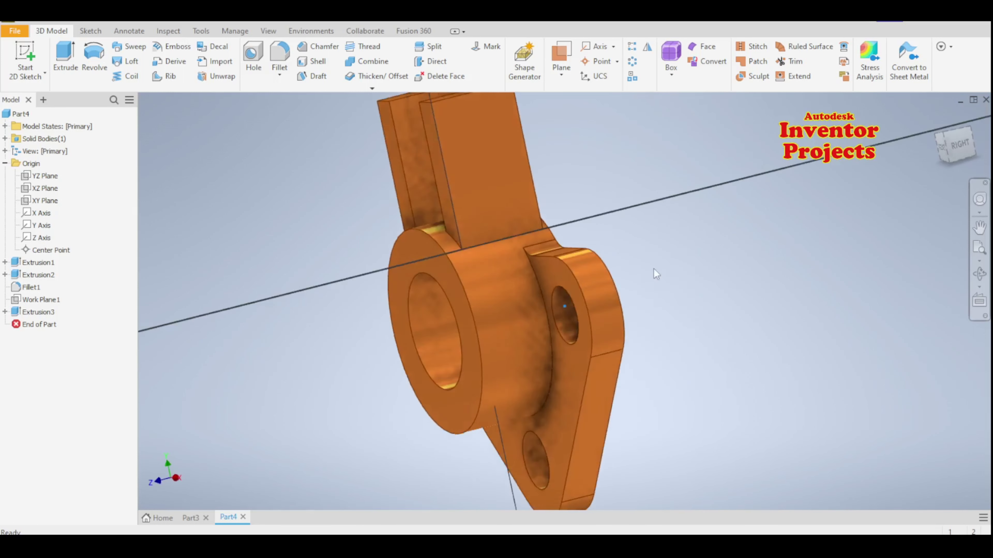
{"action": "middle_click_drag", "start_coordinate": [633, 249], "coordinate": [630, 345]}
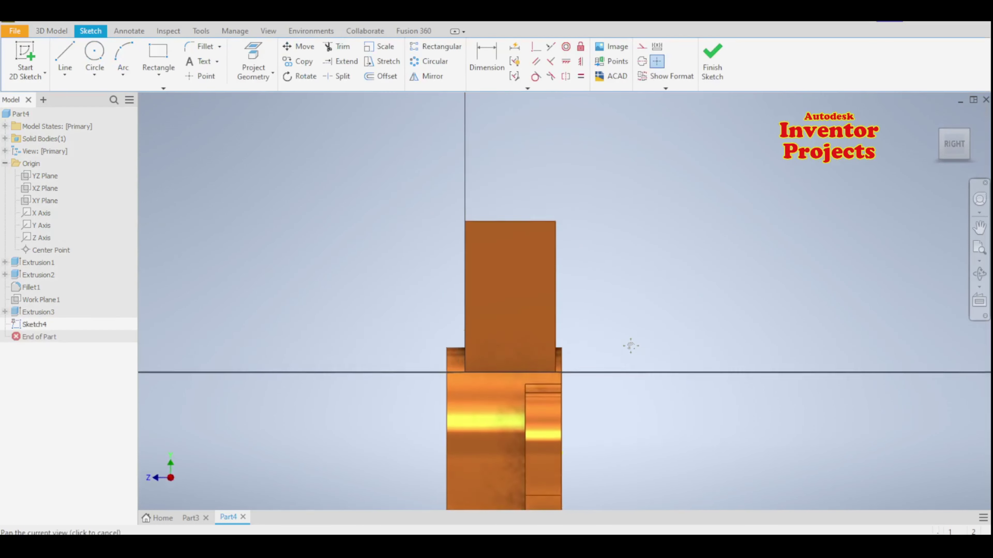
- Draw concentric 30 mm and 15 mm circles on the lug face
{"action": "scroll", "coordinate": [593, 315], "scroll_direction": "up", "scroll_amount": 3}
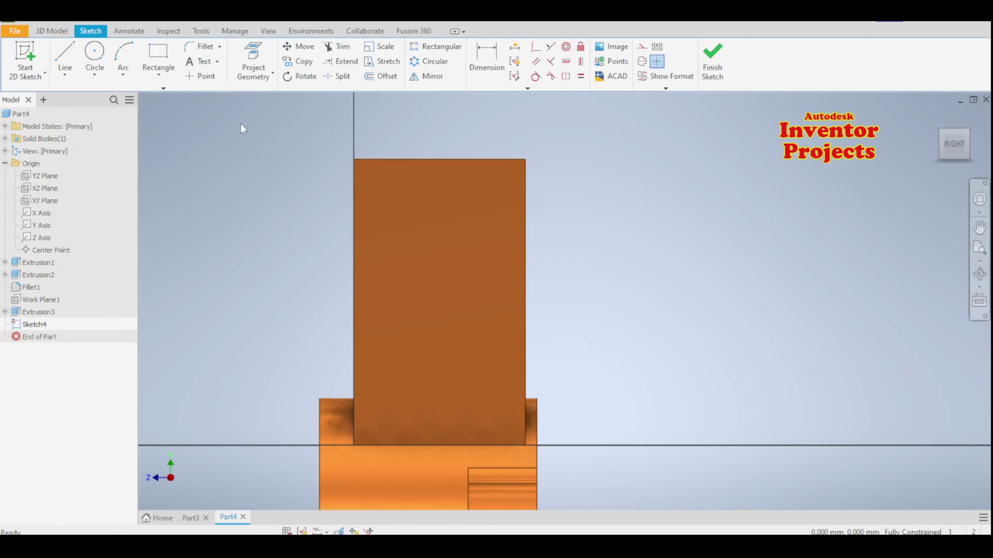
{"action": "left_click", "coordinate": [94, 52]}
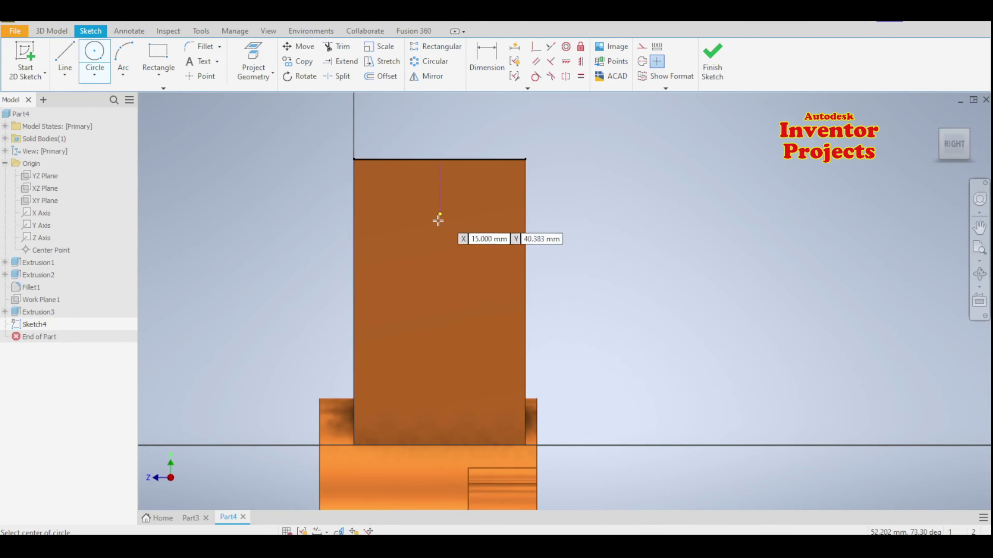
{"action": "left_click", "coordinate": [437, 257]}
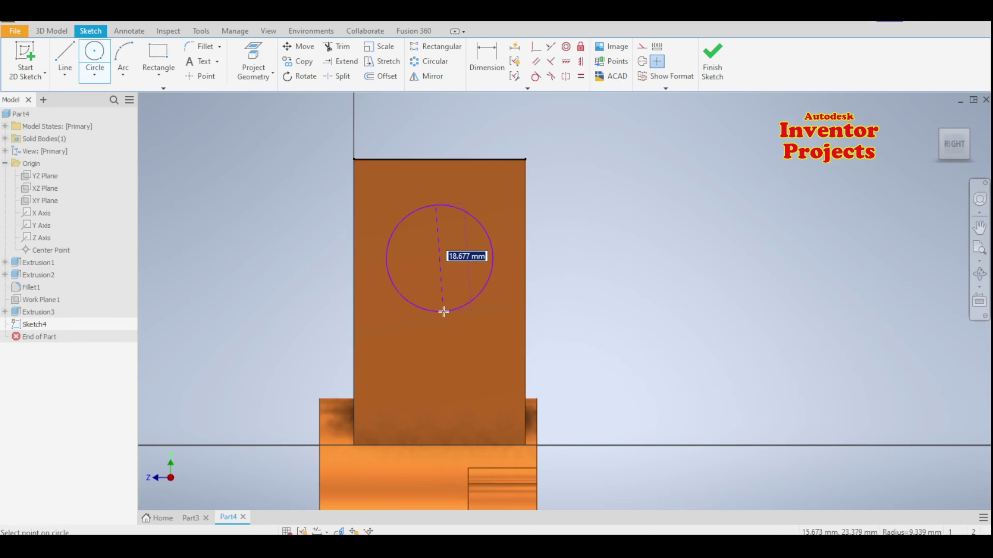
{"action": "type", "text": "30"}
{"action": "key", "text": "Return"}
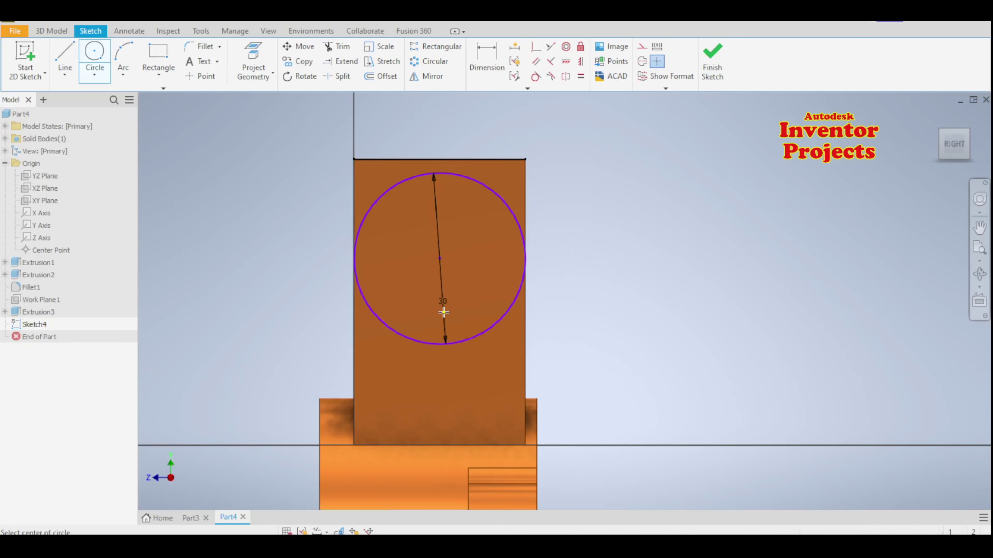
{"action": "left_click", "coordinate": [440, 259]}
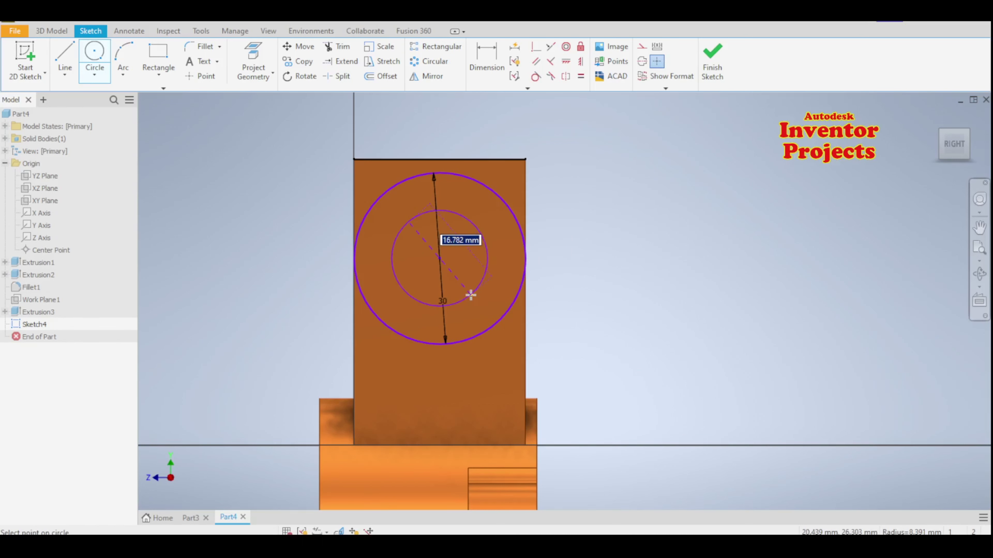
{"action": "key", "text": "Return"}
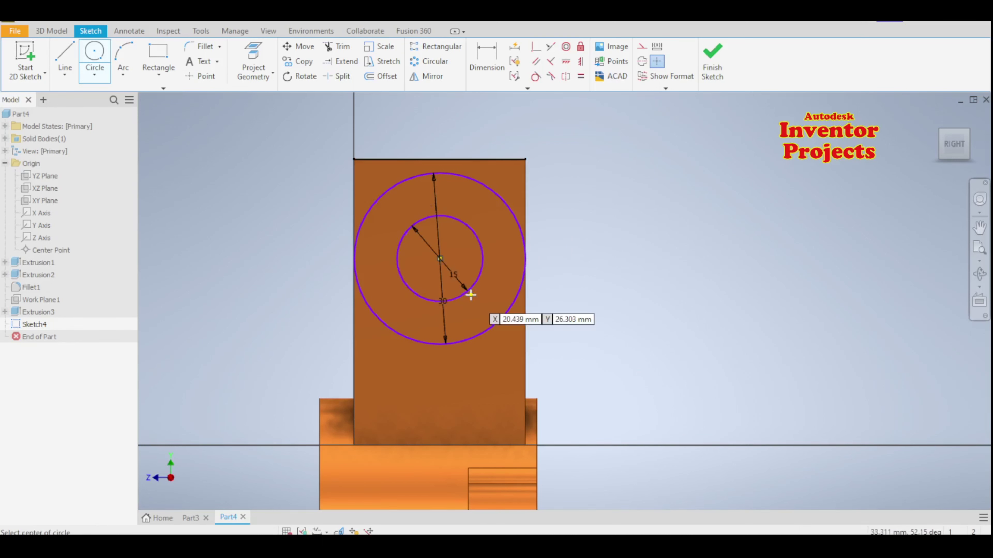
{"action": "key", "text": "Escape"}
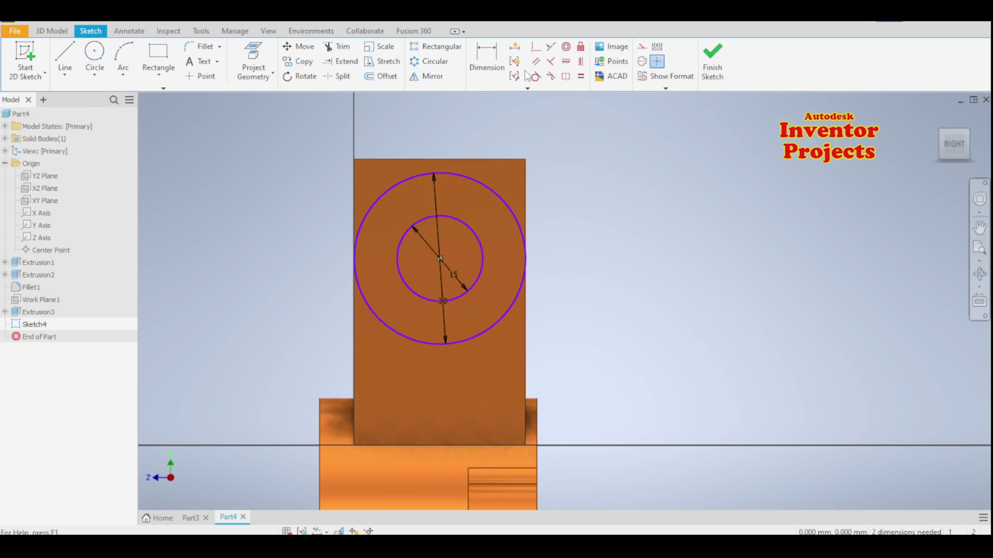
- Make the outer circle tangent to the lug's top and right edges, dismissing the over-constraint warning
{"action": "left_click", "coordinate": [535, 78]}
{"action": "left_click", "coordinate": [462, 174]}
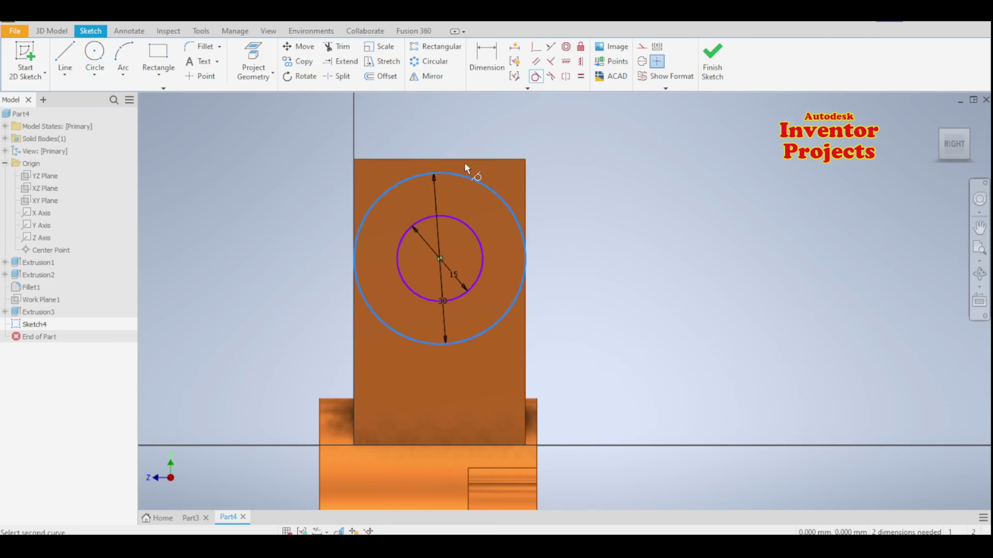
{"action": "left_click", "coordinate": [516, 207]}
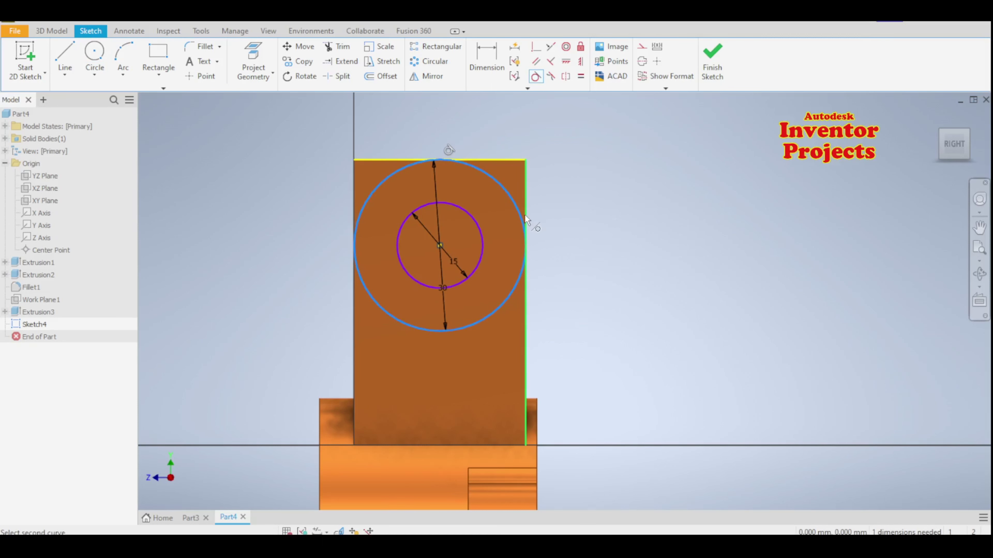
{"action": "left_click", "coordinate": [526, 227]}
{"action": "left_click", "coordinate": [360, 218]}
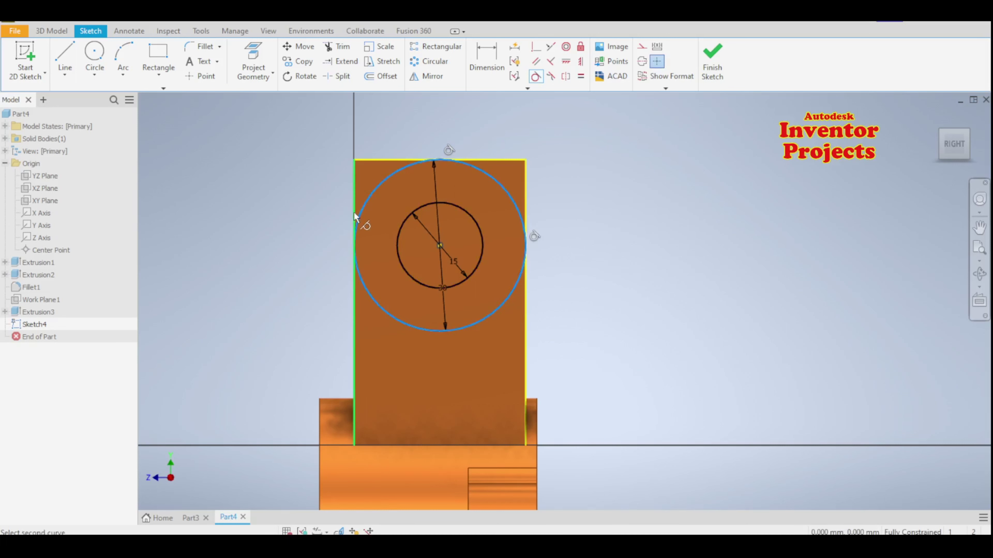
{"action": "left_click", "coordinate": [271, 125]}
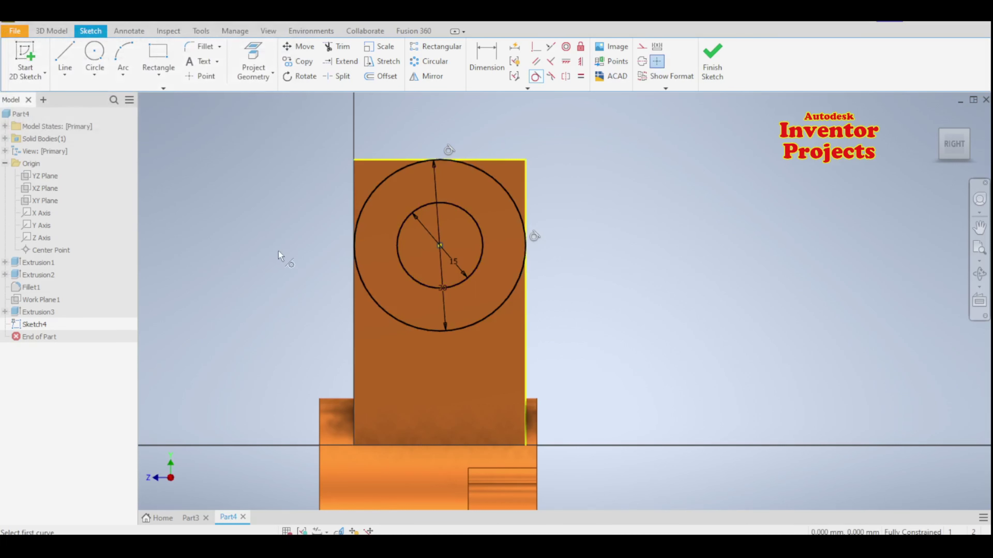
{"action": "left_click", "coordinate": [255, 59]}
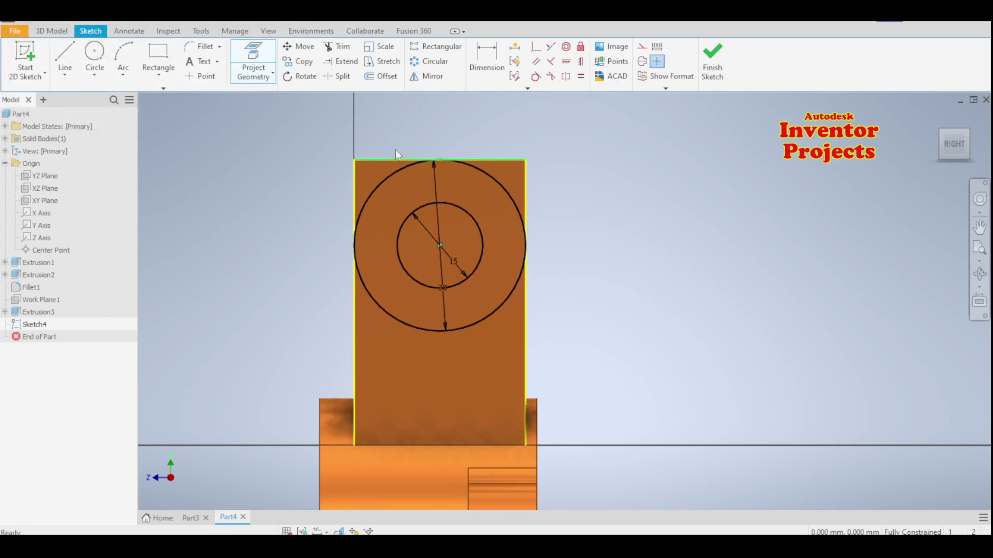
{"action": "key", "text": "Escape"}
- Finish the sketch and pick both corner regions and the inner circle as cut profiles
{"action": "key", "text": "F6"}
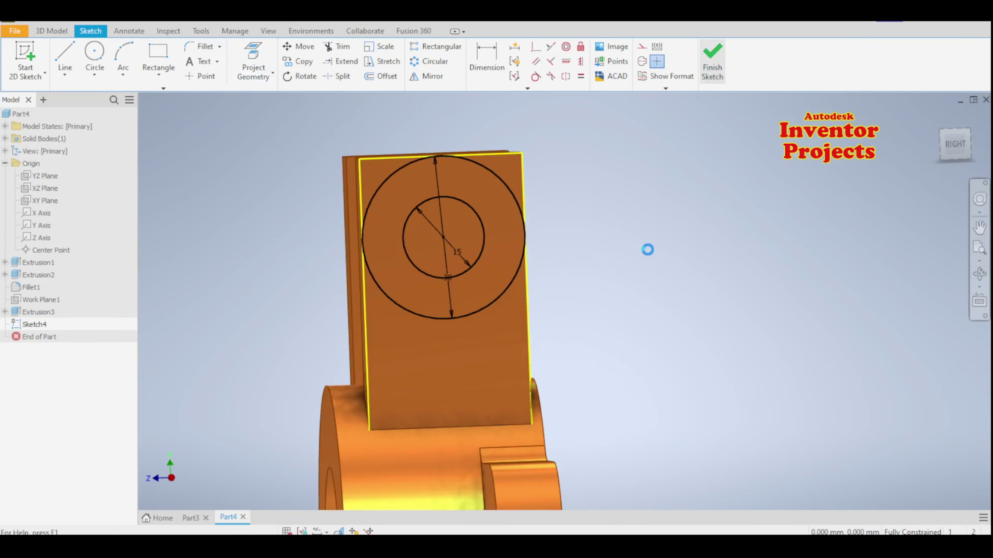
{"action": "key", "text": "ctrl+Return"}
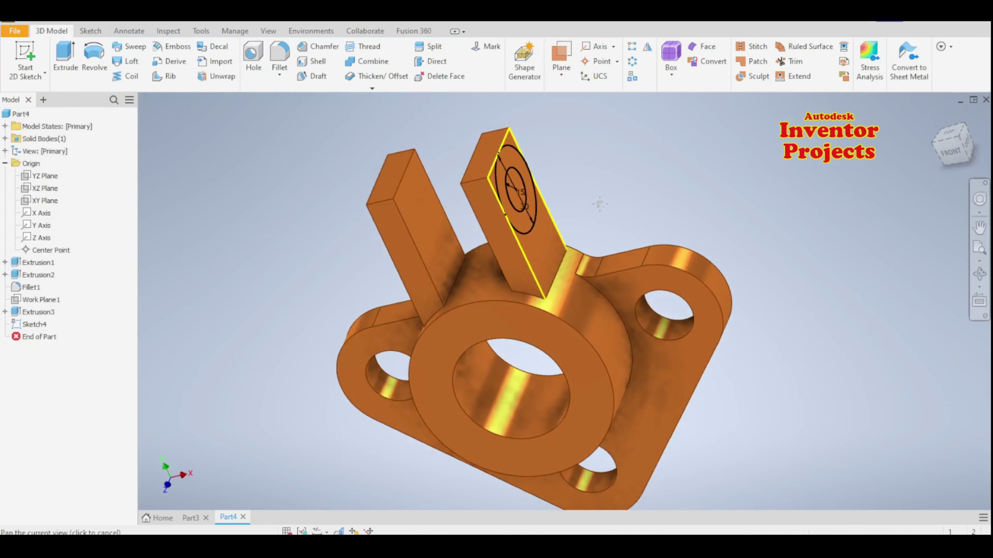
{"action": "scroll", "coordinate": [586, 211], "scroll_direction": "up", "scroll_amount": 4}
{"action": "middle_click_drag", "start_coordinate": [576, 226], "coordinate": [631, 215]}
{"action": "left_click", "coordinate": [63, 61]}
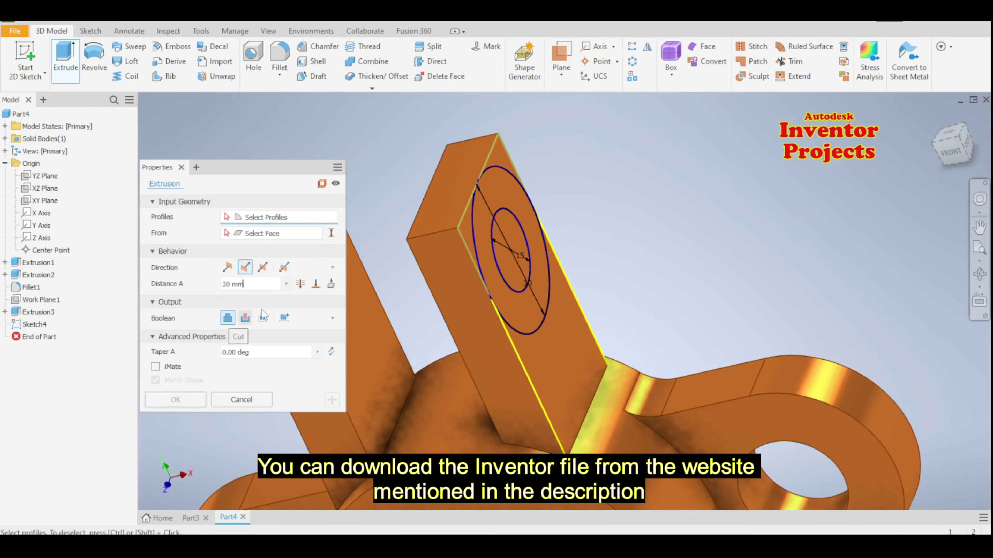
{"action": "left_click", "coordinate": [502, 154]}
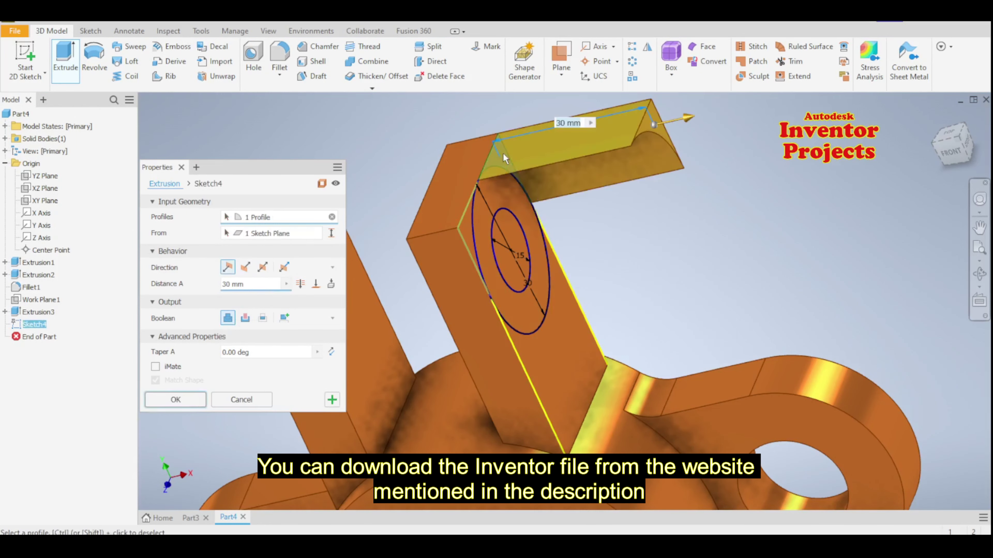
{"action": "left_click", "coordinate": [243, 322]}
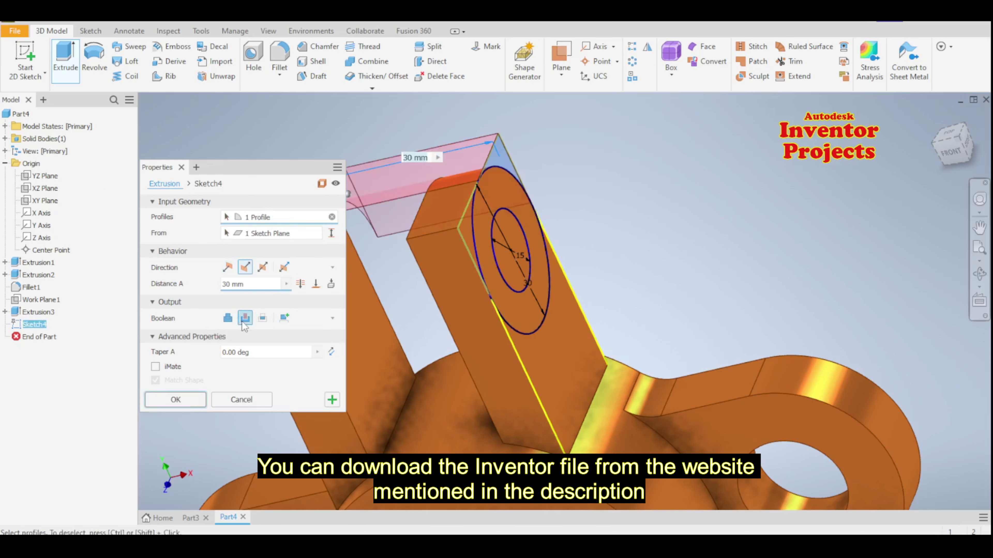
{"action": "left_click", "coordinate": [467, 235]}
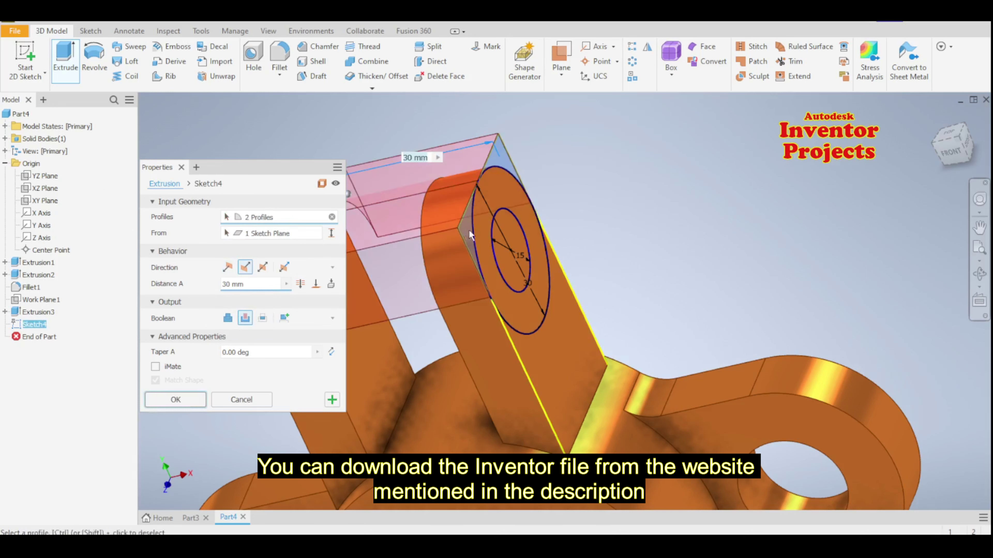
{"action": "left_click", "coordinate": [518, 244]}
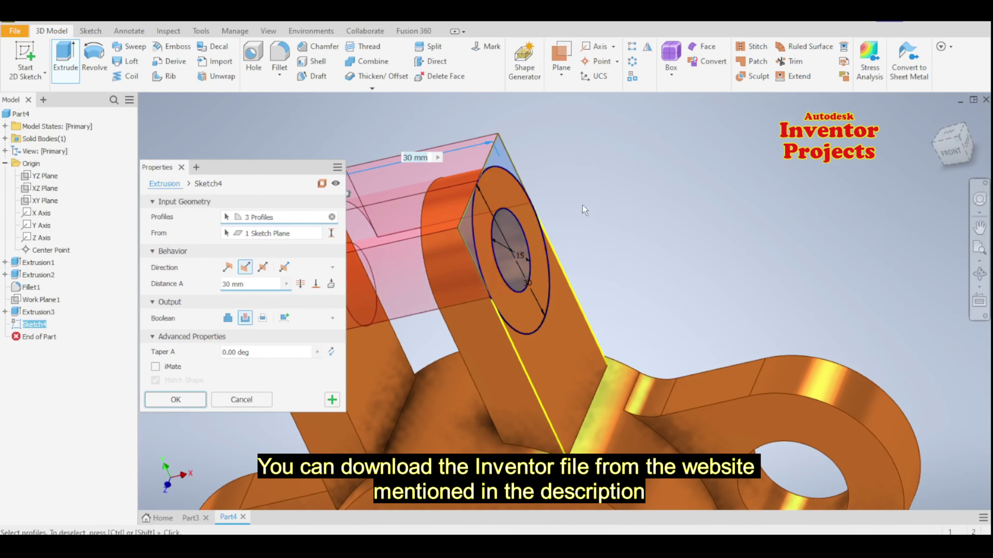
- Cut Through All across both lugs, then orbit to inspect the pierced lugs
{"action": "middle_click_drag", "start_coordinate": [596, 203], "coordinate": [775, 189]}
{"action": "middle_click_drag", "start_coordinate": [471, 305], "coordinate": [482, 302]}
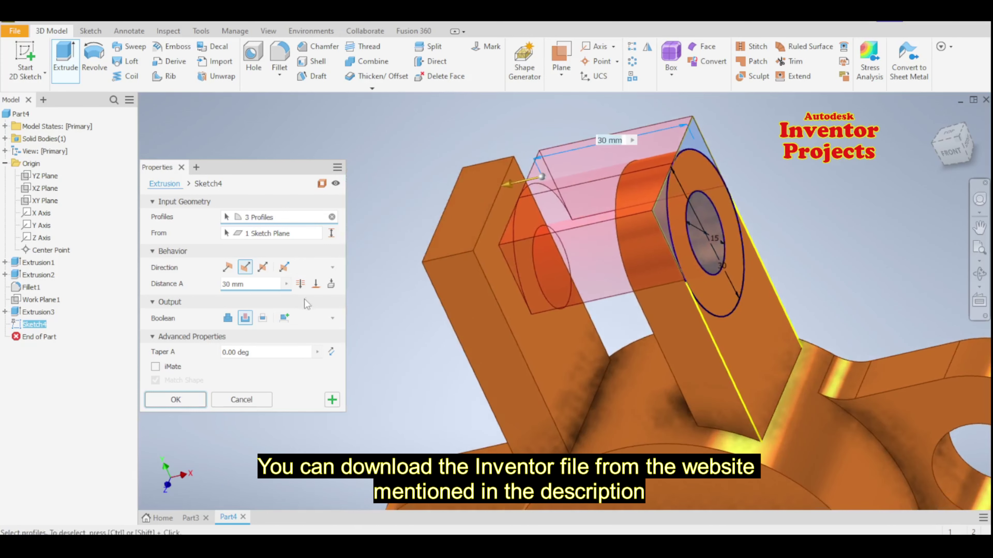
{"action": "left_click", "coordinate": [303, 288]}
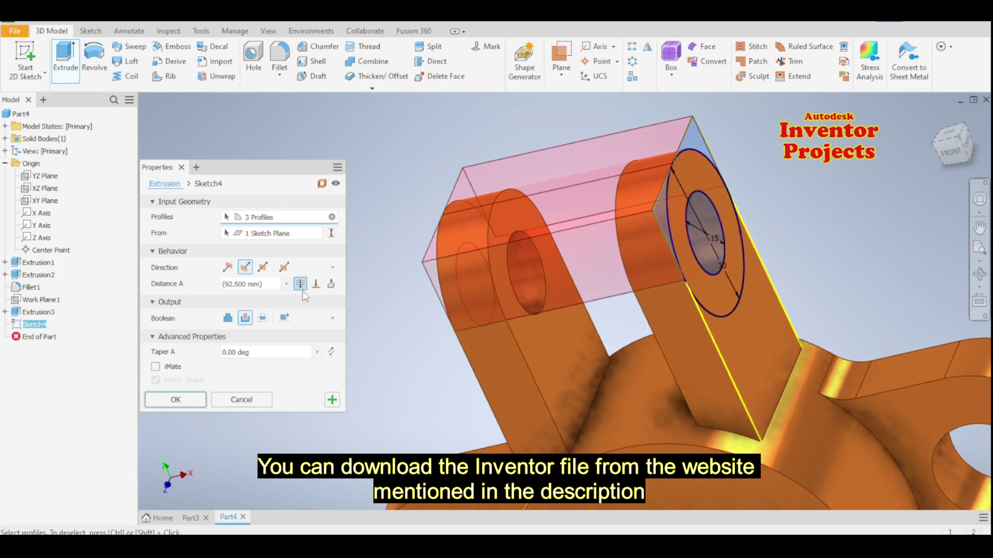
{"action": "left_click", "coordinate": [170, 406]}
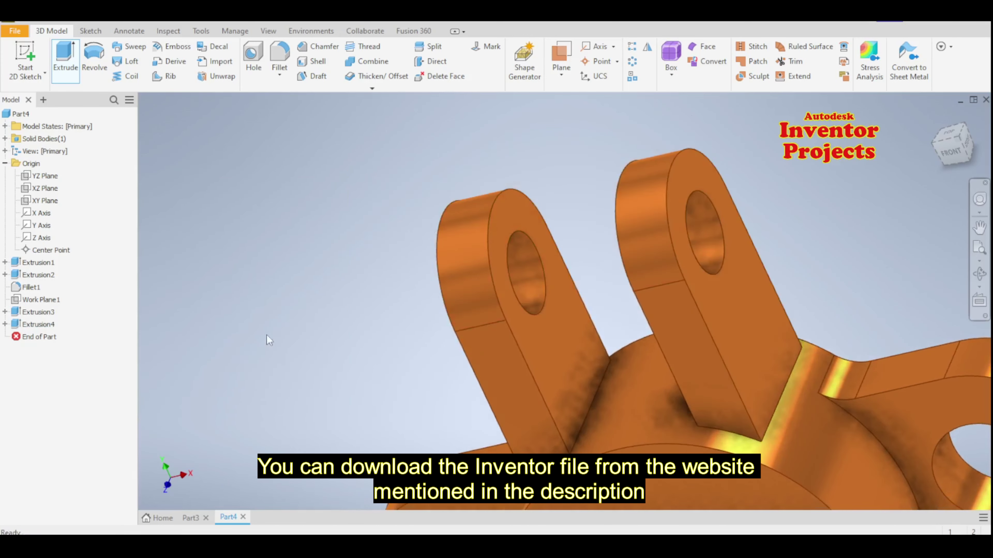
{"action": "middle_click_drag", "start_coordinate": [322, 278], "coordinate": [304, 254], "text": "shift"}
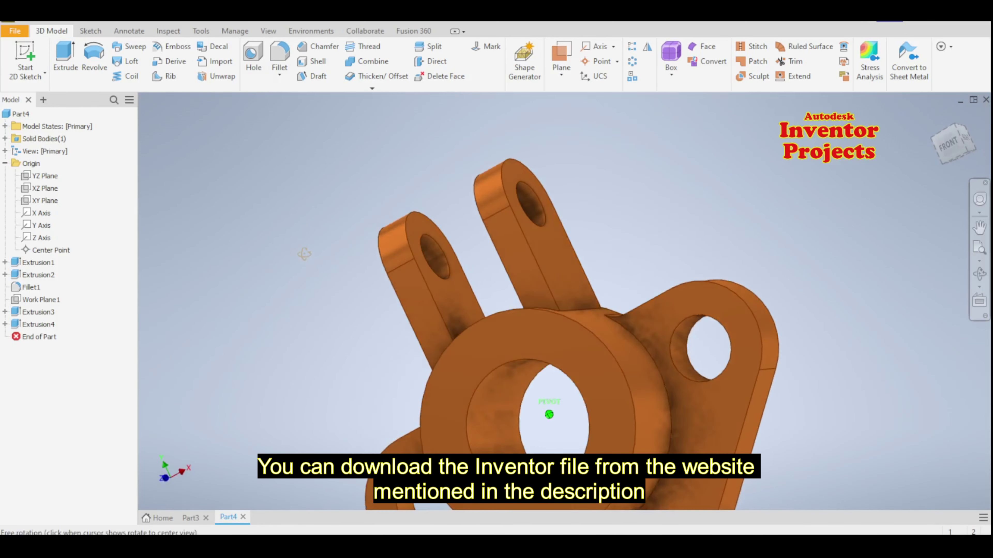
{"action": "mouse_move", "coordinate": [300, 263]}
{"action": "middle_mouse_down", "text": "shift"}
{"action": "mouse_move", "coordinate": [274, 305]}
{"action": "mouse_move", "coordinate": [274, 351]}
{"action": "mouse_move", "coordinate": [386, 295]}
{"action": "mouse_move", "coordinate": [473, 224]}
{"action": "mouse_move", "coordinate": [726, 276]}
{"action": "mouse_move", "coordinate": [675, 303]}
{"action": "middle_mouse_up", "text": "shift"}
{"action": "scroll", "coordinate": [675, 303], "scroll_direction": "up", "scroll_amount": 3}
{"action": "scroll", "coordinate": [675, 303], "scroll_direction": "down", "scroll_amount": 3}
{"action": "scroll", "coordinate": [678, 298], "scroll_direction": "down", "scroll_amount": 2}
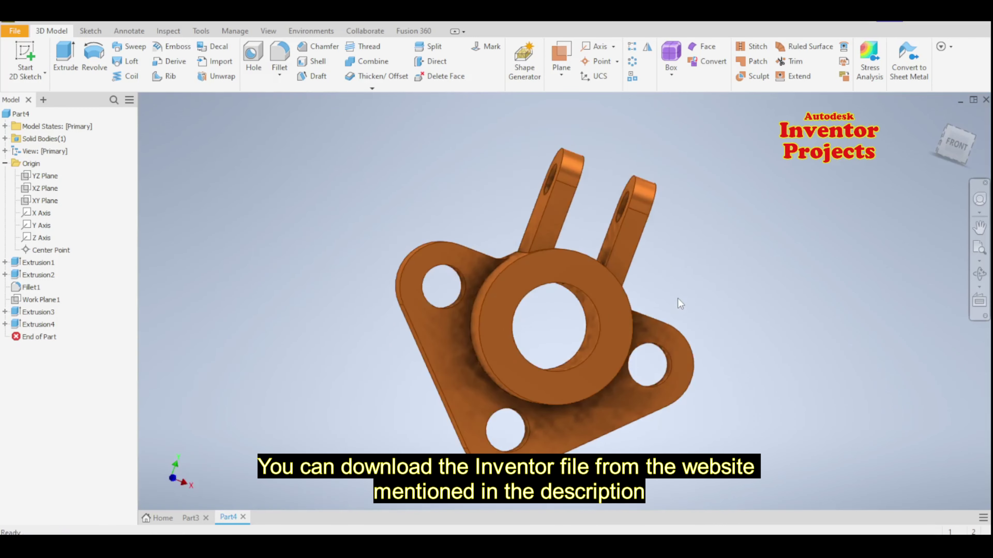
- Apply 4 mm fillets to the bore, outer boss, boss base and base-plate perimeter edges, then inspect
{"action": "left_click", "coordinate": [282, 66]}
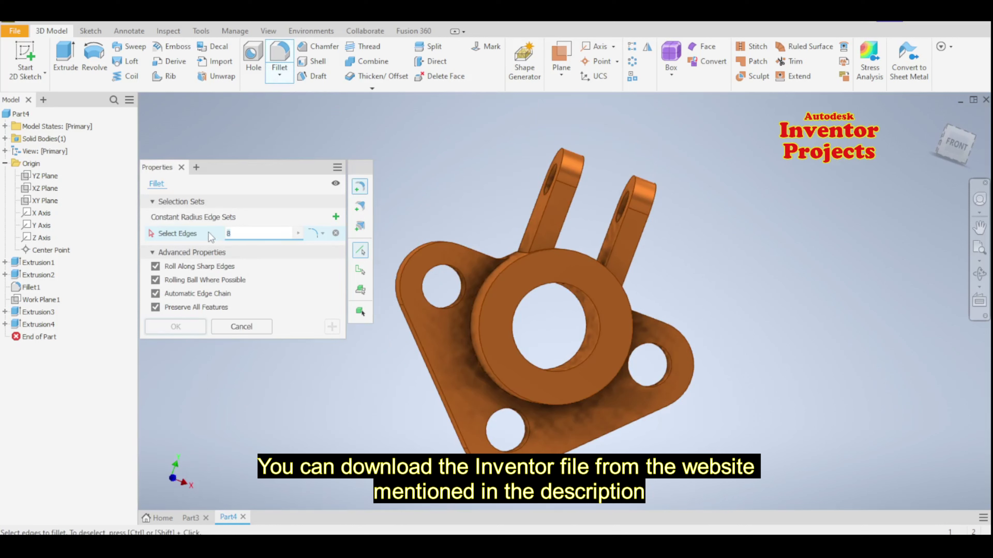
{"action": "left_click", "coordinate": [516, 333]}
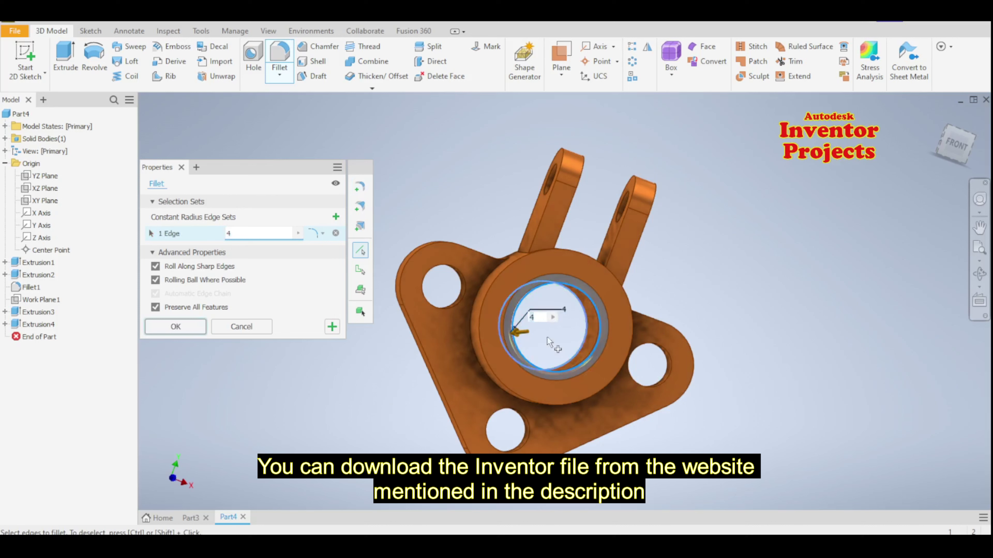
{"action": "left_click", "coordinate": [481, 322]}
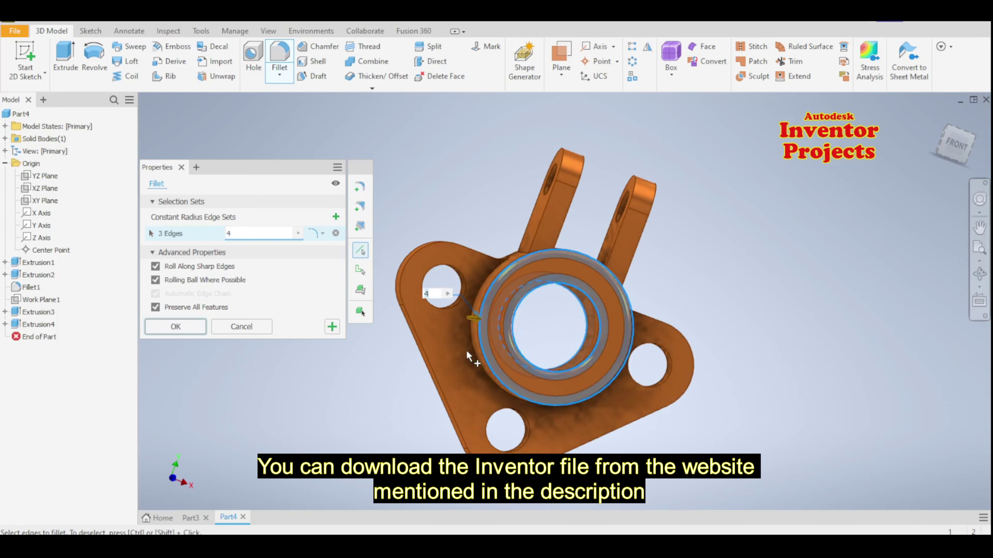
{"action": "left_click", "coordinate": [456, 365]}
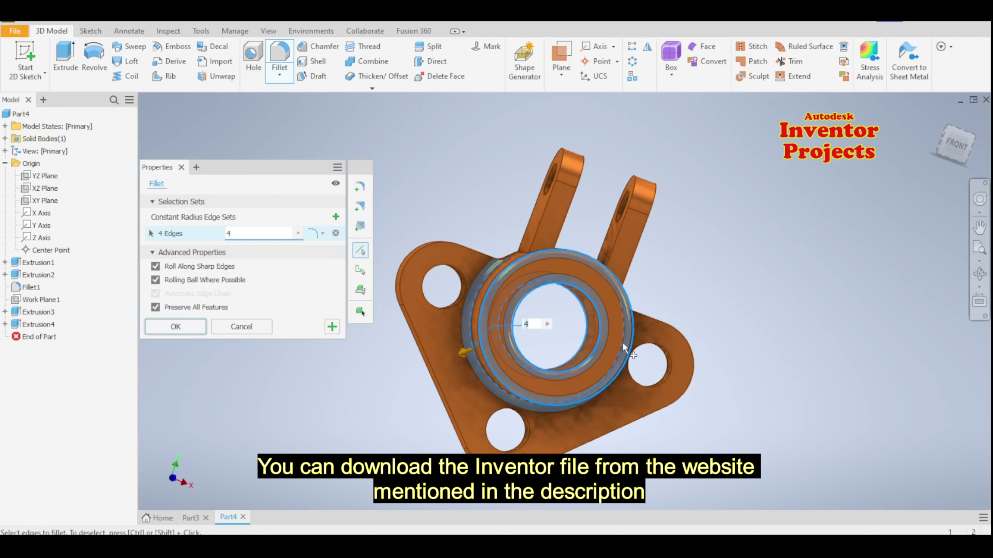
{"action": "left_click", "coordinate": [630, 428]}
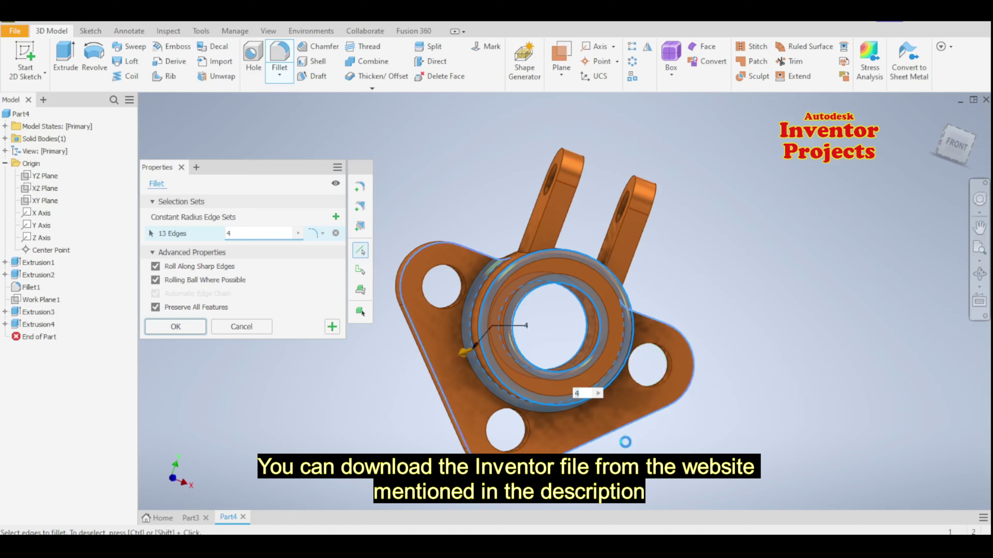
{"action": "left_click", "coordinate": [635, 427]}
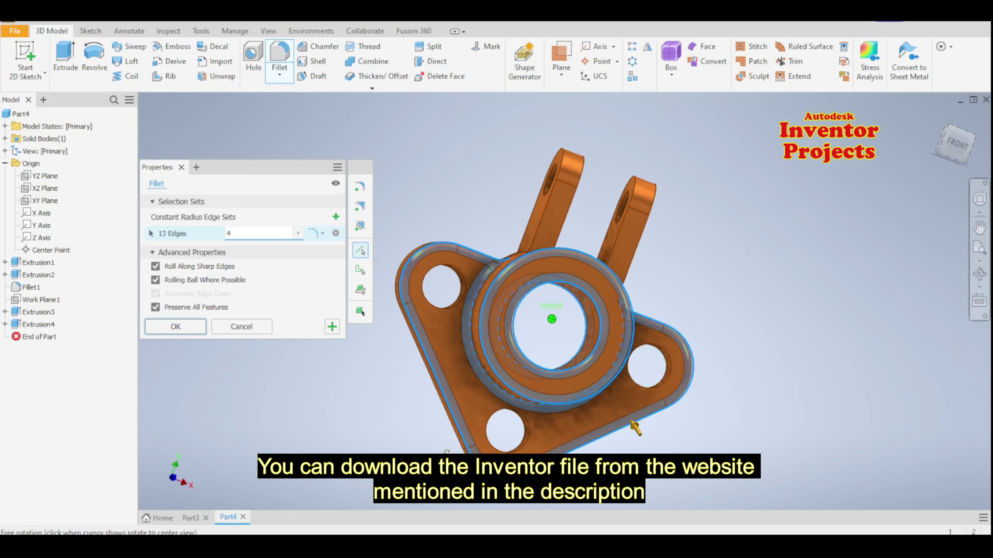
{"action": "middle_click_drag", "start_coordinate": [635, 427], "coordinate": [621, 425], "text": "shift"}
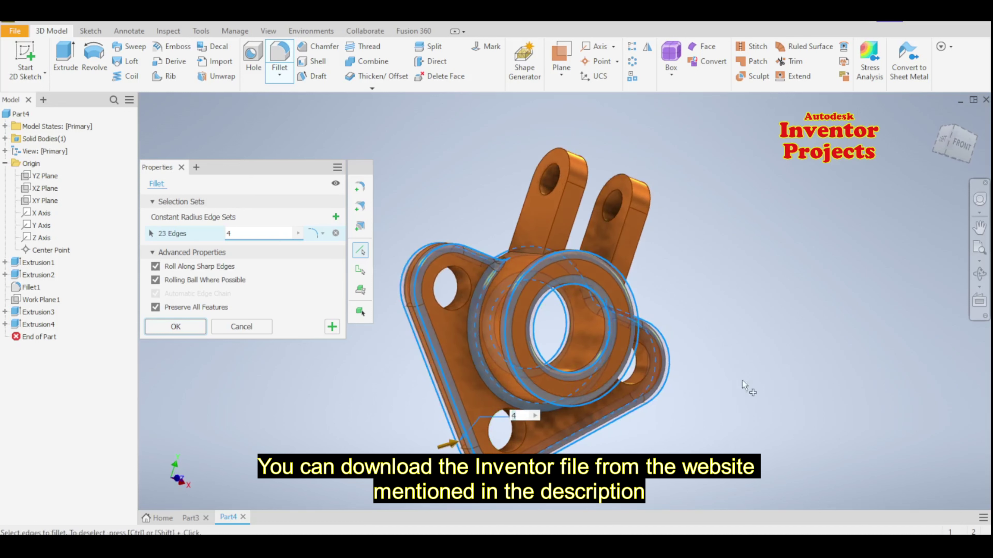
{"action": "middle_click_drag", "start_coordinate": [771, 335], "coordinate": [669, 332], "text": "shift"}
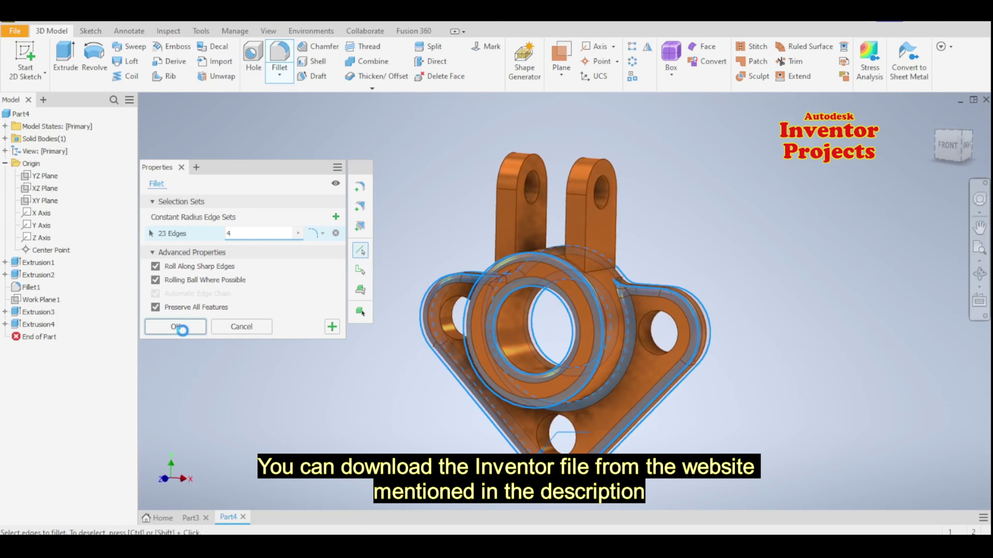
{"action": "left_click", "coordinate": [175, 326]}
{"action": "mouse_move", "coordinate": [687, 439]}
{"action": "middle_mouse_down", "text": "shift"}
{"action": "mouse_move", "coordinate": [745, 412]}
{"action": "mouse_move", "coordinate": [767, 429]}
{"action": "mouse_move", "coordinate": [802, 424]}
{"action": "mouse_move", "coordinate": [815, 406]}
{"action": "mouse_move", "coordinate": [523, 401]}
{"action": "mouse_move", "coordinate": [444, 395]}
{"action": "mouse_move", "coordinate": [411, 378]}
{"action": "mouse_move", "coordinate": [441, 391]}
{"action": "mouse_move", "coordinate": [507, 395]}
{"action": "mouse_move", "coordinate": [687, 375]}
{"action": "mouse_move", "coordinate": [709, 367]}
{"action": "mouse_move", "coordinate": [715, 328]}
{"action": "mouse_move", "coordinate": [700, 354]}
{"action": "mouse_move", "coordinate": [753, 357]}
{"action": "mouse_move", "coordinate": [658, 377]}
{"action": "mouse_move", "coordinate": [647, 215]}
{"action": "mouse_move", "coordinate": [600, 261]}
{"action": "middle_mouse_up", "text": "shift"}
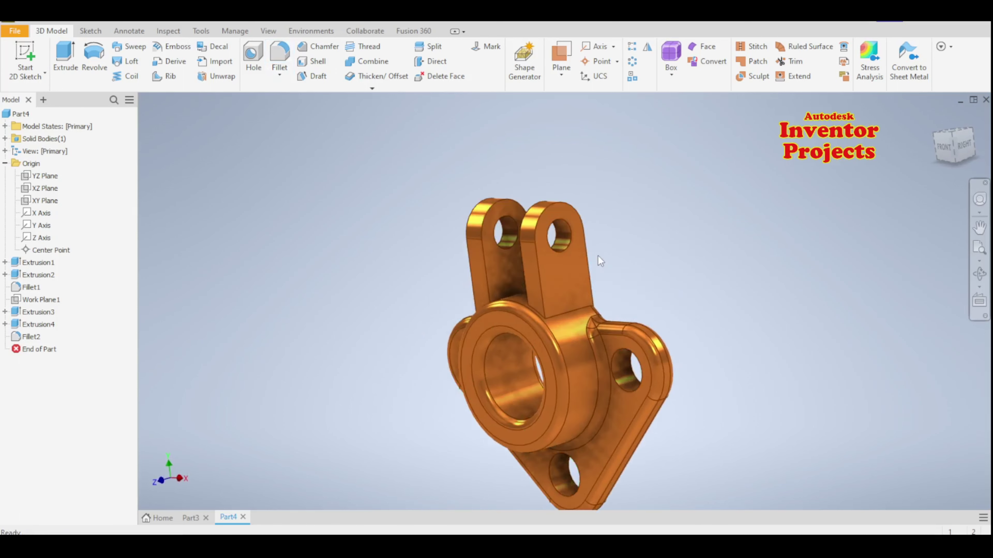
{"action": "scroll", "coordinate": [601, 260], "scroll_direction": "up", "scroll_amount": 3}
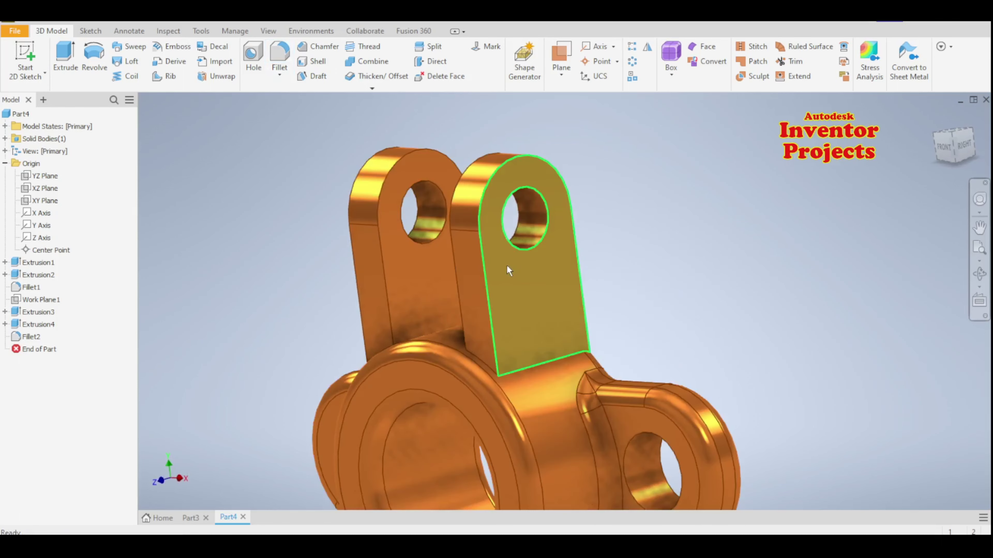
- Start a new 2D sketch on the right lug's outer face
{"action": "left_click", "coordinate": [6, 325]}
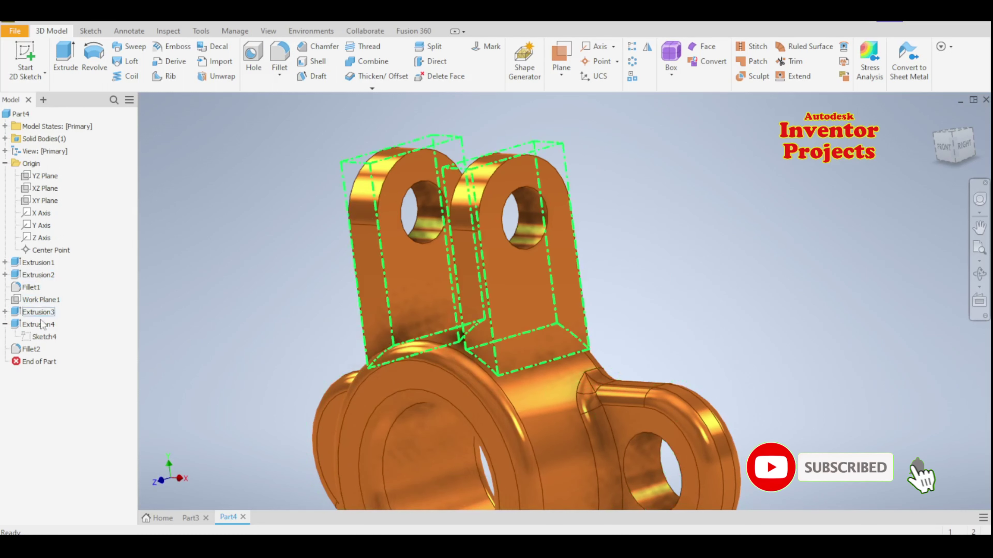
{"action": "left_click", "coordinate": [553, 294]}
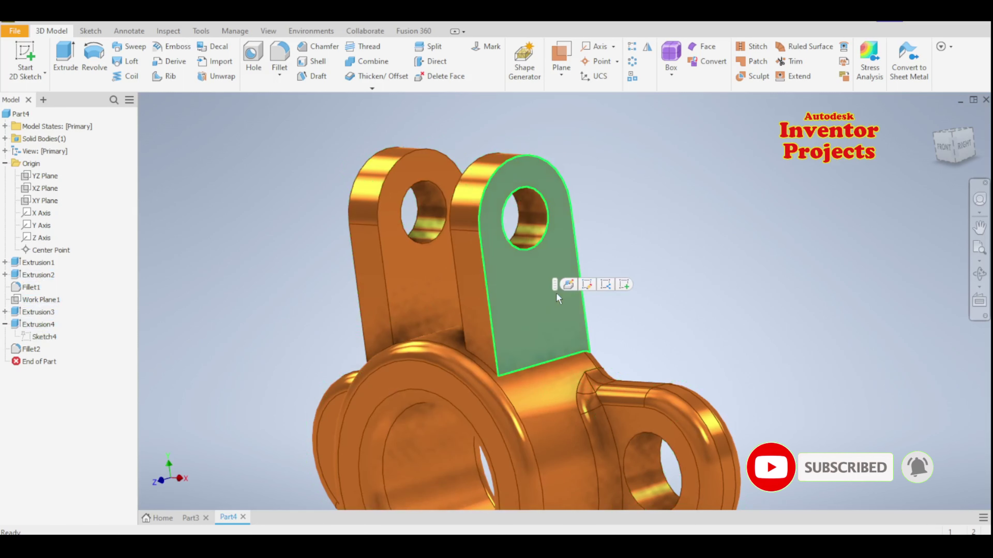
{"action": "left_click", "coordinate": [631, 287]}
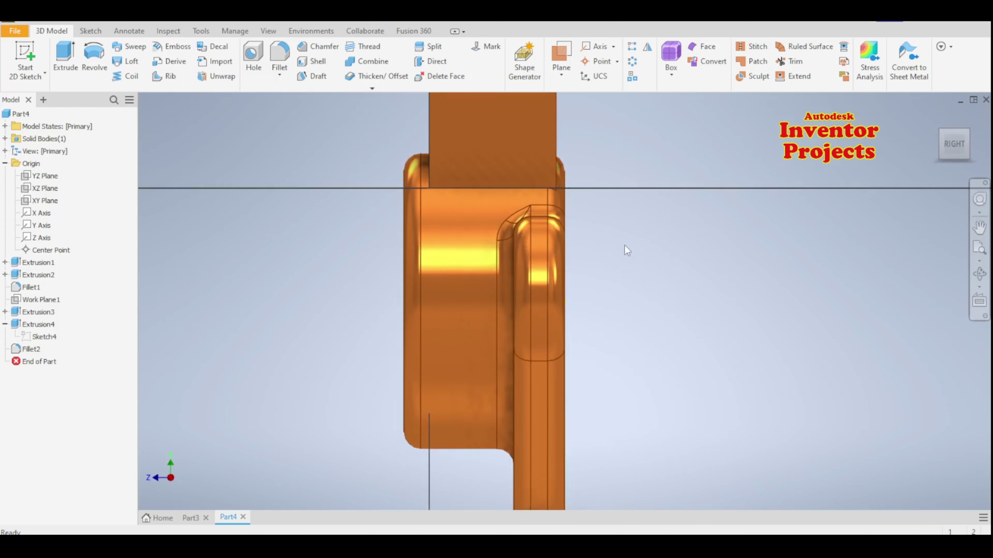
{"action": "middle_click_drag", "start_coordinate": [544, 168], "coordinate": [558, 249]}
{"action": "scroll", "coordinate": [559, 248], "scroll_direction": "down", "scroll_amount": 2}
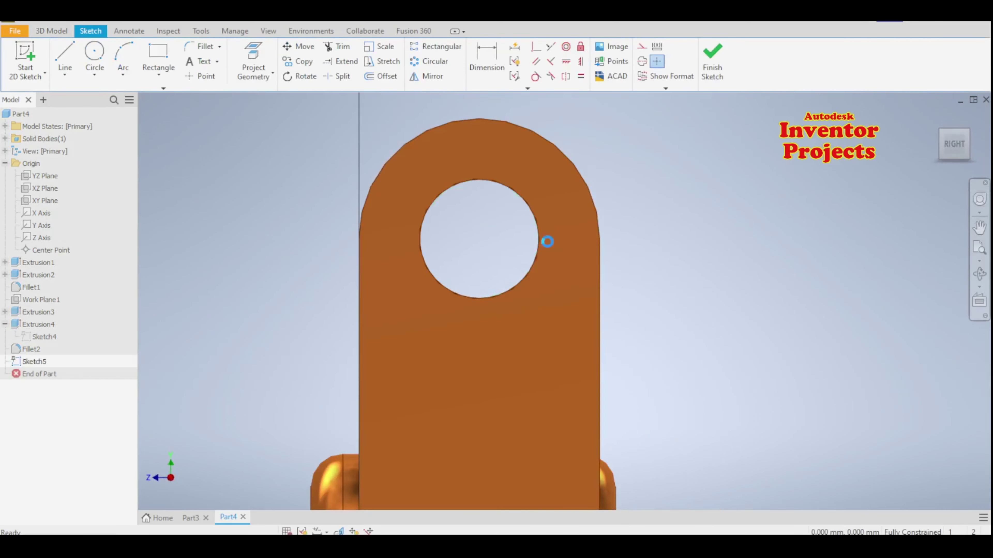
- Project the pin-hole edge and draw a larger concentric circle around it
{"action": "left_click", "coordinate": [253, 59]}
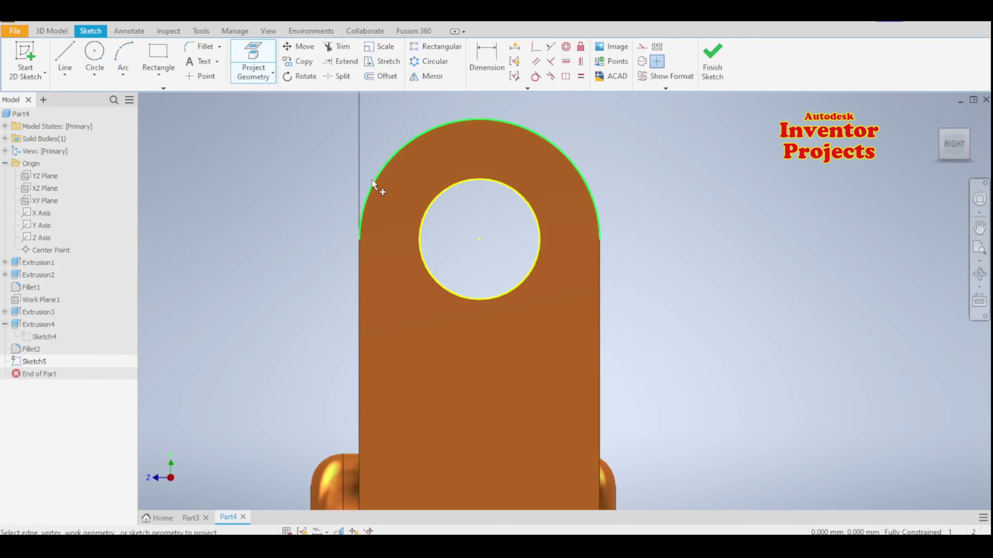
{"action": "left_click", "coordinate": [95, 54]}
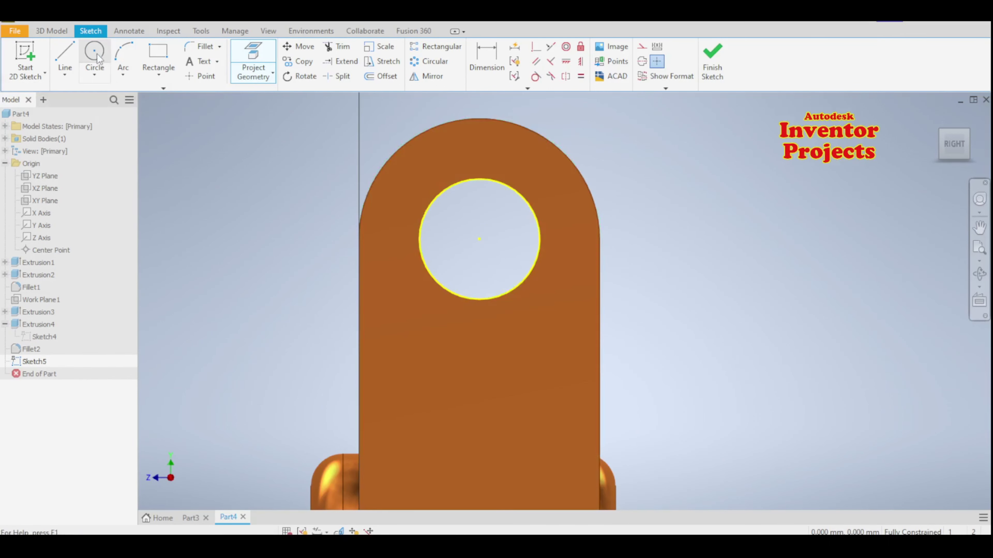
{"action": "left_click", "coordinate": [479, 239]}
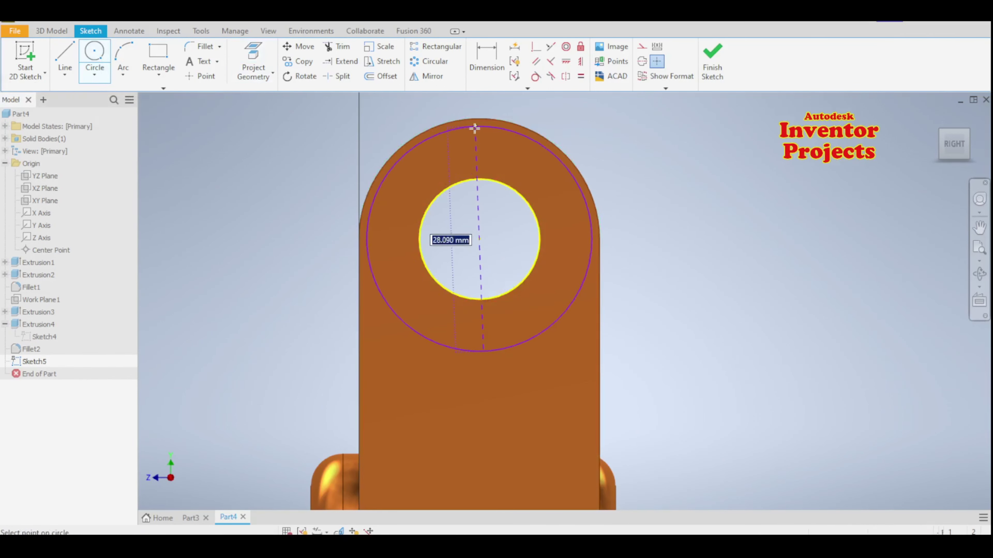
{"action": "left_click", "coordinate": [477, 118]}
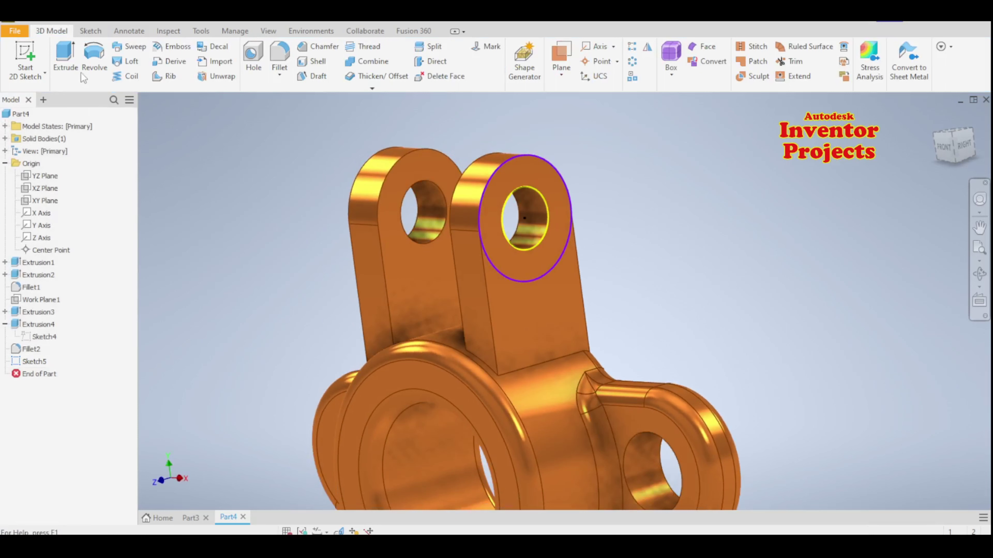
- Extrude the ring profile around the right lug's pin hole outward 4 mm
{"action": "left_click", "coordinate": [72, 62]}
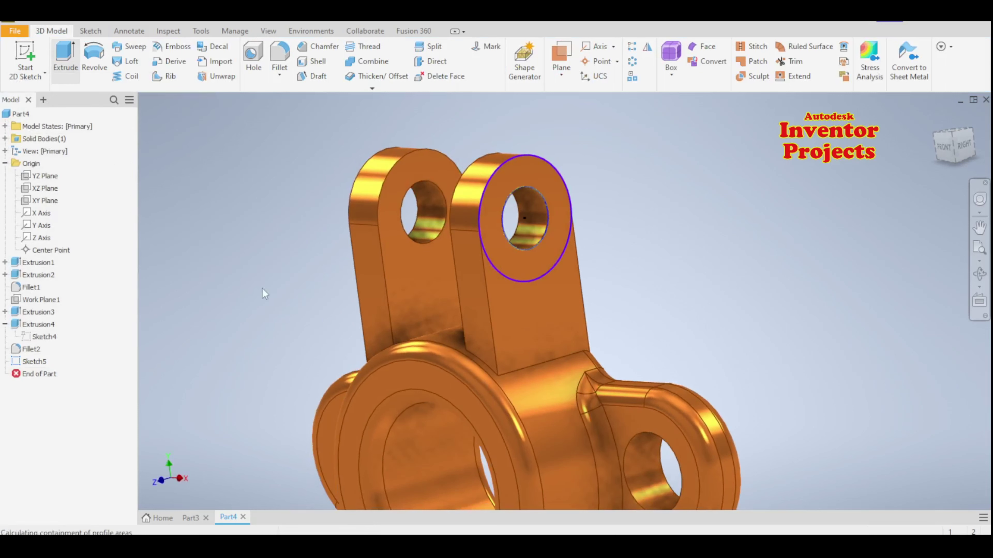
{"action": "left_click", "coordinate": [510, 264]}
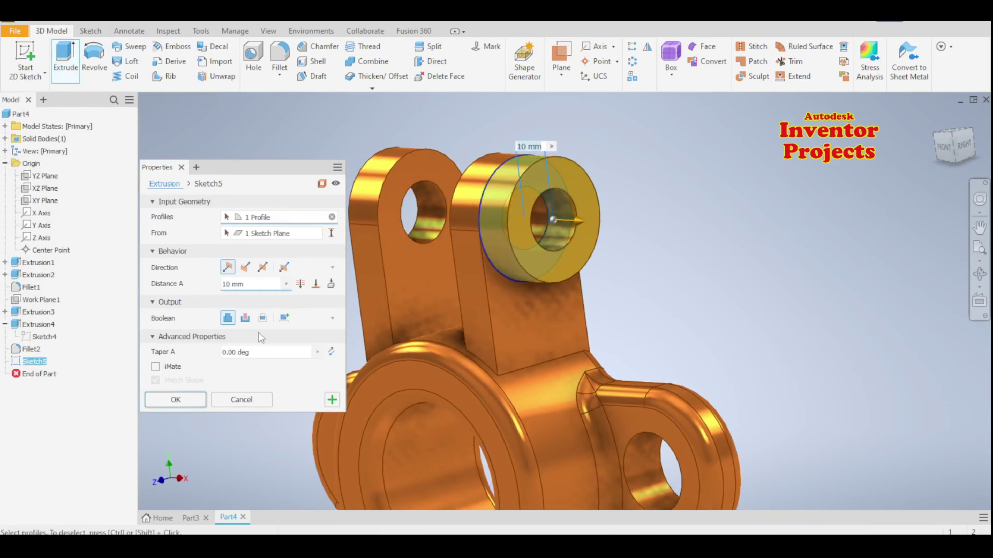
{"action": "left_click_drag", "start_coordinate": [234, 286], "coordinate": [217, 289]}
{"action": "type", "text": "4"}
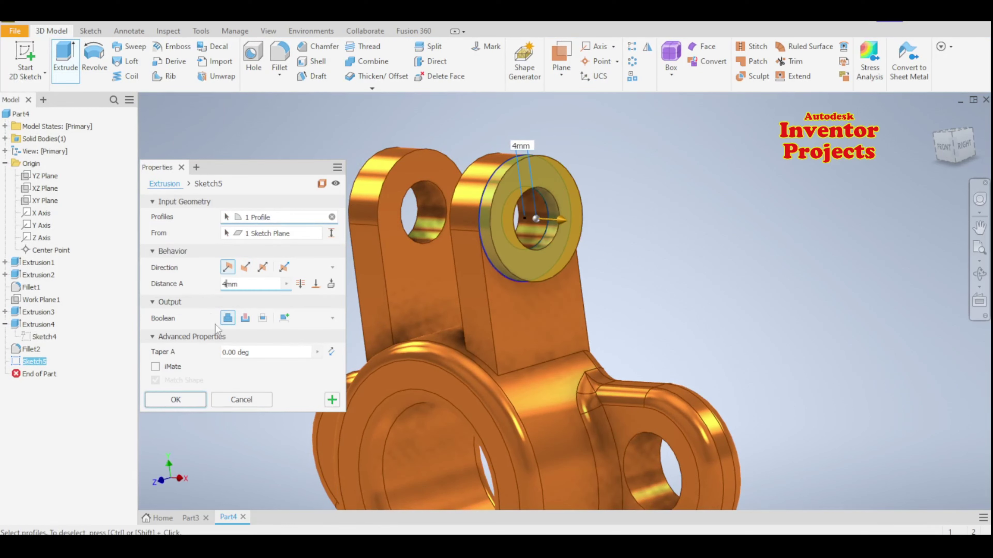
{"action": "left_click", "coordinate": [188, 400]}
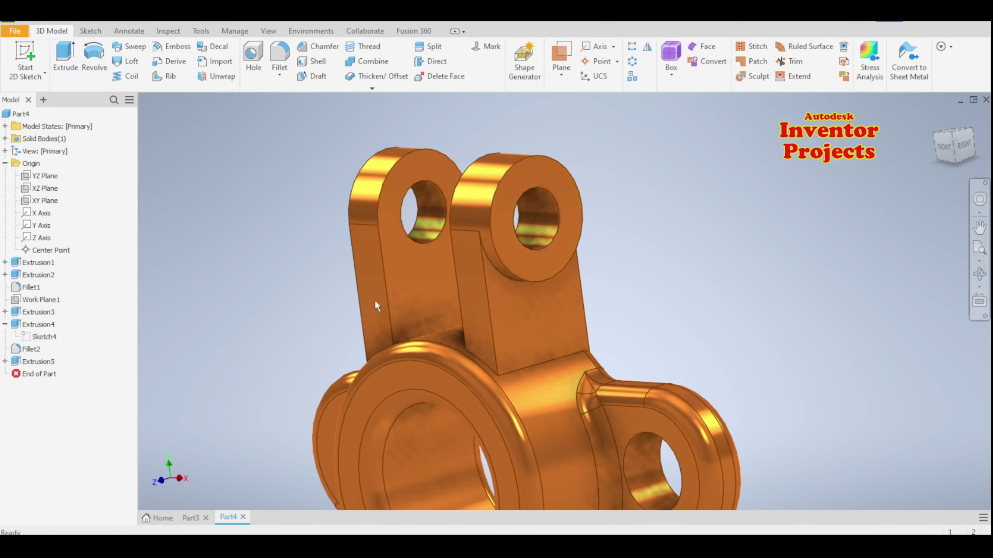
- Mirror the Extrusion5 boss across the YZ Plane onto the left lug
{"action": "left_click", "coordinate": [645, 53]}
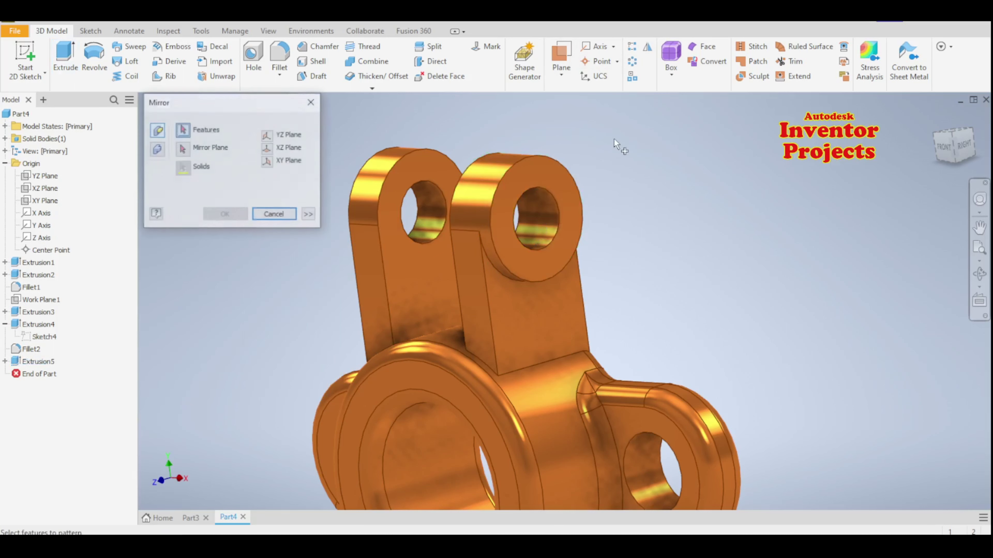
{"action": "left_click", "coordinate": [504, 219]}
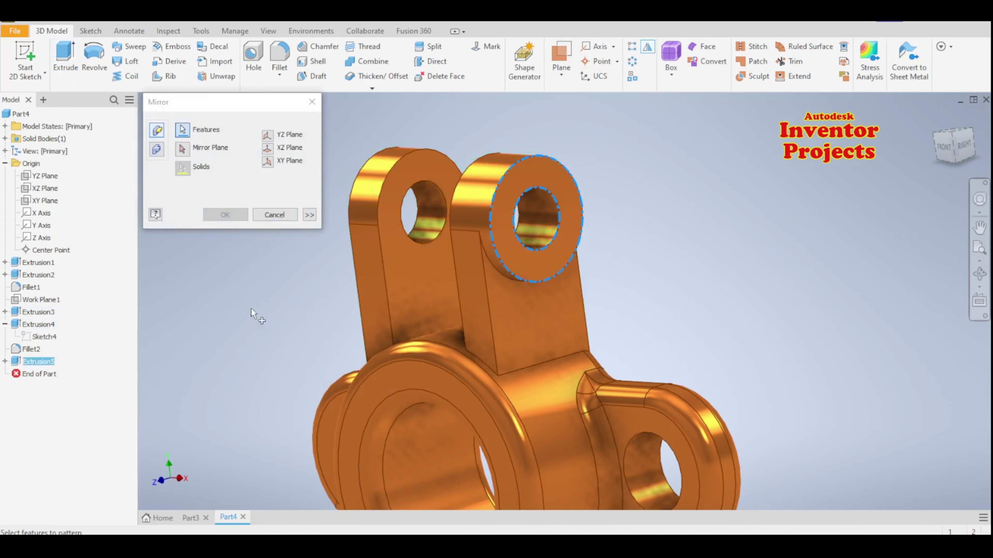
{"action": "left_click", "coordinate": [269, 165]}
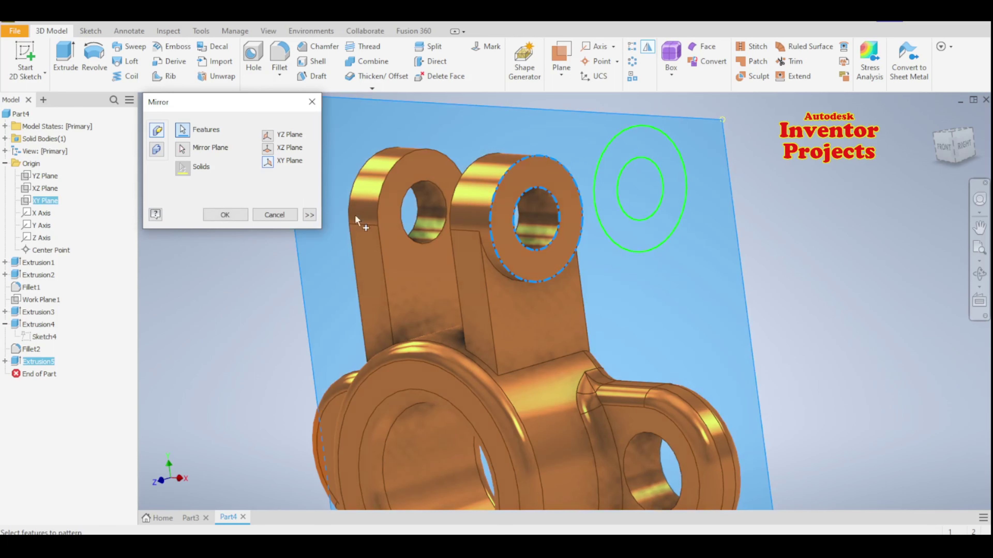
{"action": "scroll", "coordinate": [759, 292], "scroll_direction": "up", "scroll_amount": 2}
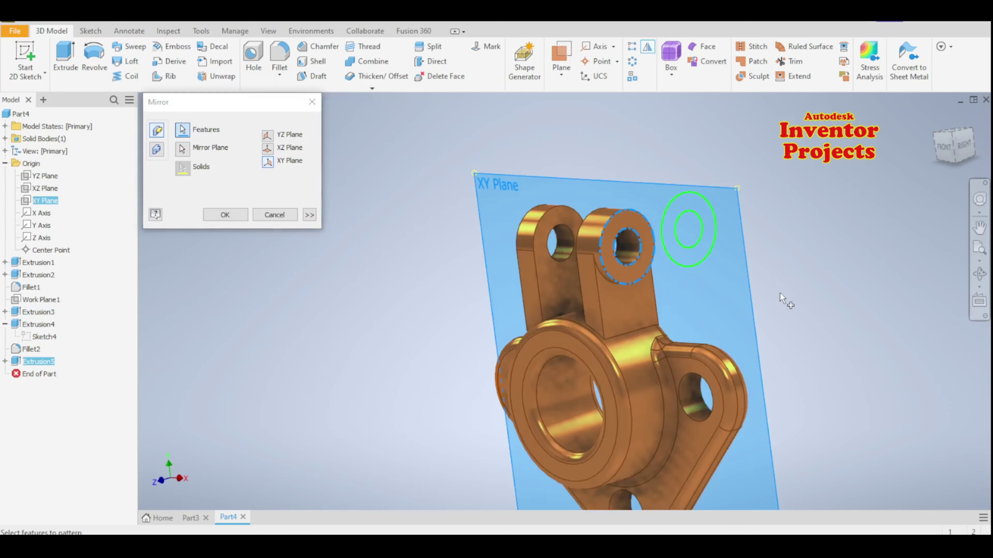
{"action": "middle_click_drag", "start_coordinate": [780, 298], "coordinate": [744, 314], "text": "shift"}
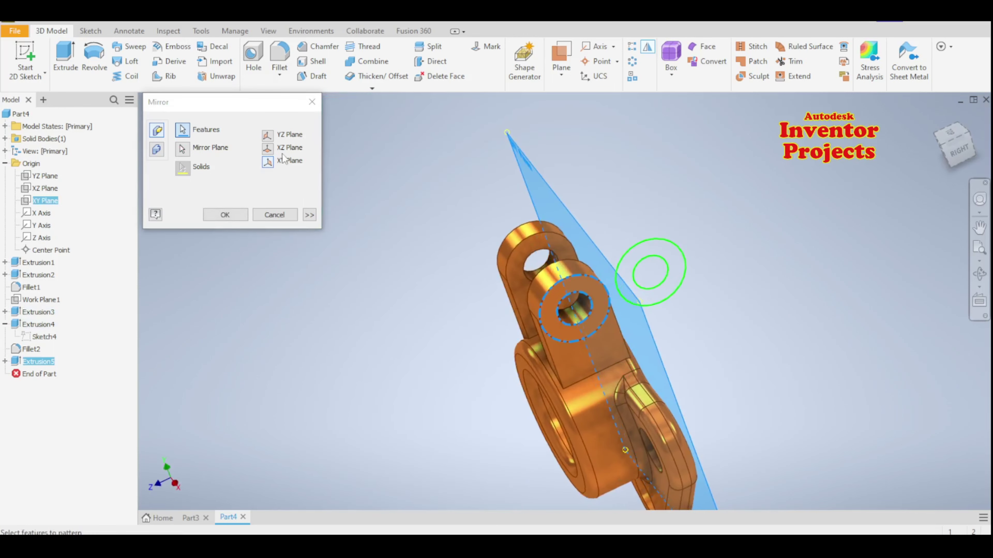
{"action": "left_click", "coordinate": [268, 148]}
{"action": "left_click", "coordinate": [267, 136]}
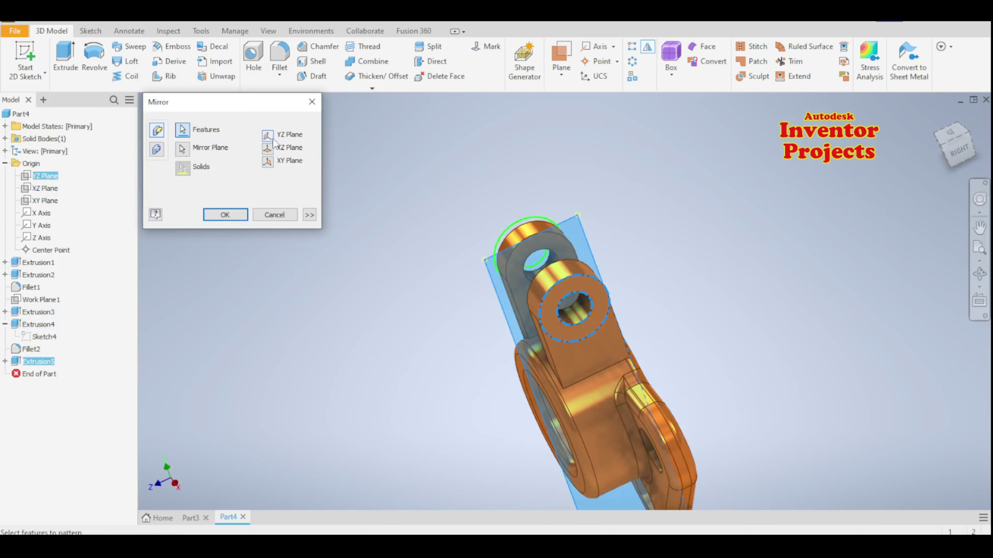
{"action": "middle_click_drag", "start_coordinate": [369, 336], "coordinate": [487, 314], "text": "shift"}
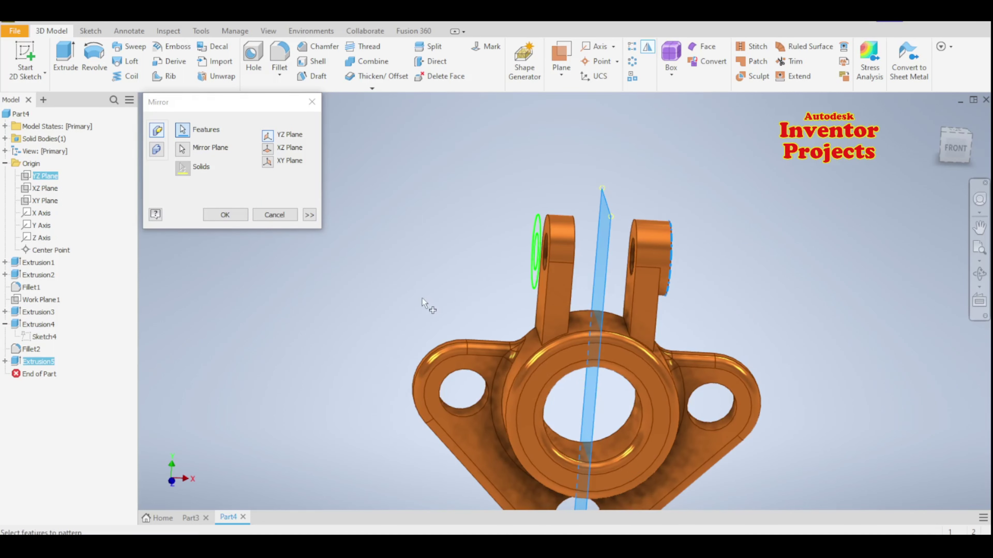
{"action": "left_click", "coordinate": [233, 219]}
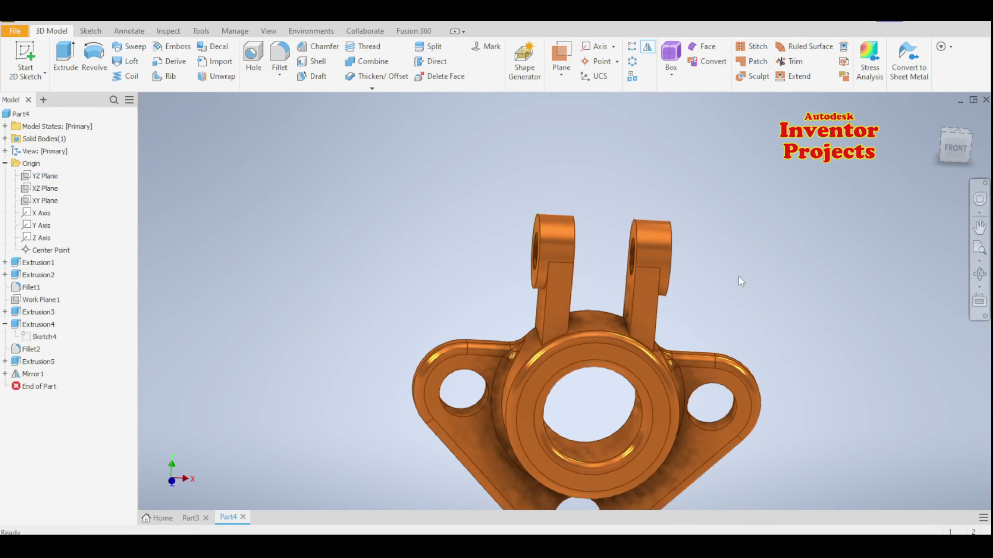
{"action": "mouse_move", "coordinate": [740, 281]}
{"action": "middle_mouse_down", "text": "shift"}
{"action": "mouse_move", "coordinate": [713, 251]}
{"action": "mouse_move", "coordinate": [736, 274]}
{"action": "mouse_move", "coordinate": [801, 294]}
{"action": "mouse_move", "coordinate": [686, 269]}
{"action": "middle_mouse_up", "text": "shift"}
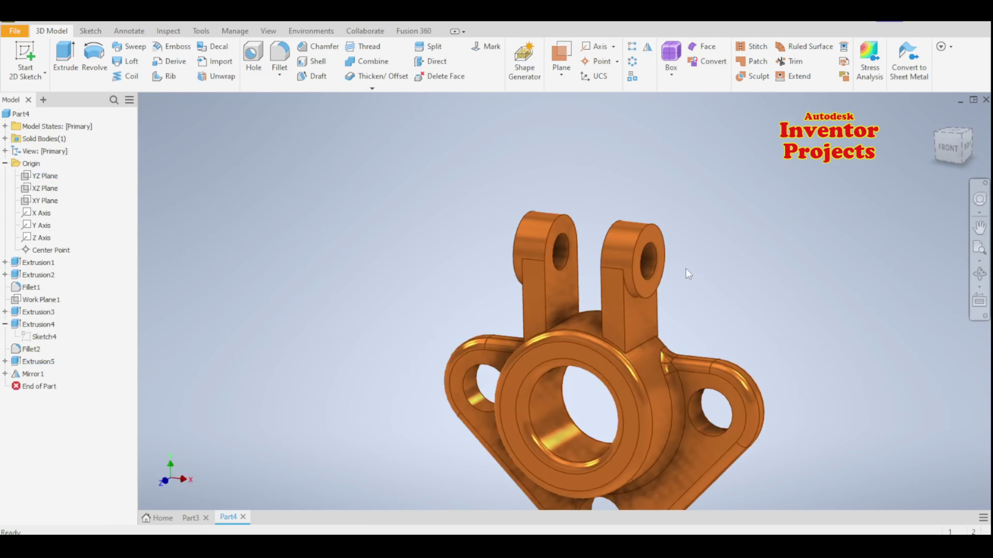
{"action": "scroll", "coordinate": [551, 237], "scroll_direction": "up", "scroll_amount": 3}
{"action": "scroll", "coordinate": [648, 280], "scroll_direction": "up", "scroll_amount": 3}
{"action": "scroll", "coordinate": [665, 280], "scroll_direction": "down", "scroll_amount": 6}
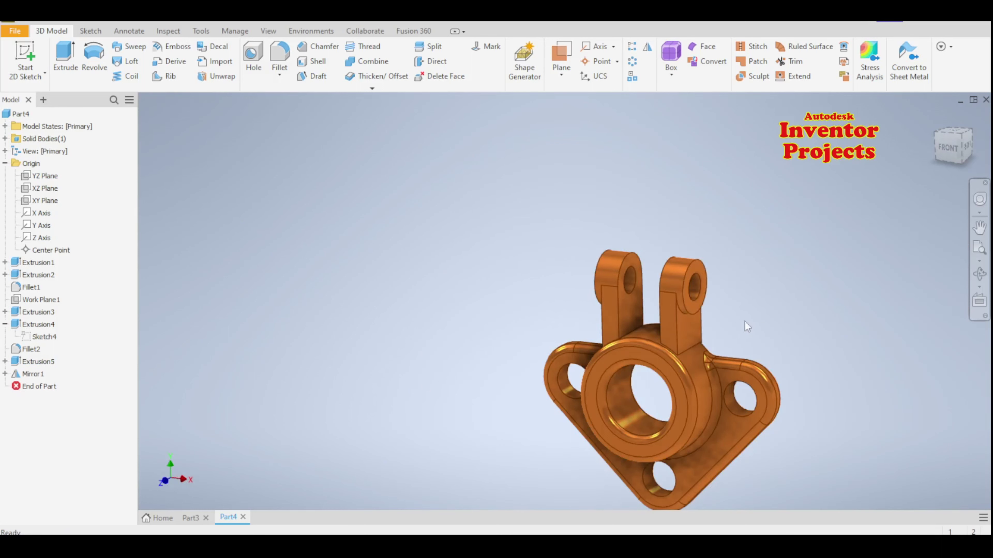
{"action": "mouse_move", "coordinate": [486, 303]}
{"action": "middle_mouse_down", "text": "shift"}
{"action": "mouse_move", "coordinate": [419, 275]}
{"action": "mouse_move", "coordinate": [666, 321]}
{"action": "mouse_move", "coordinate": [578, 331]}
{"action": "middle_mouse_up", "text": "shift"}
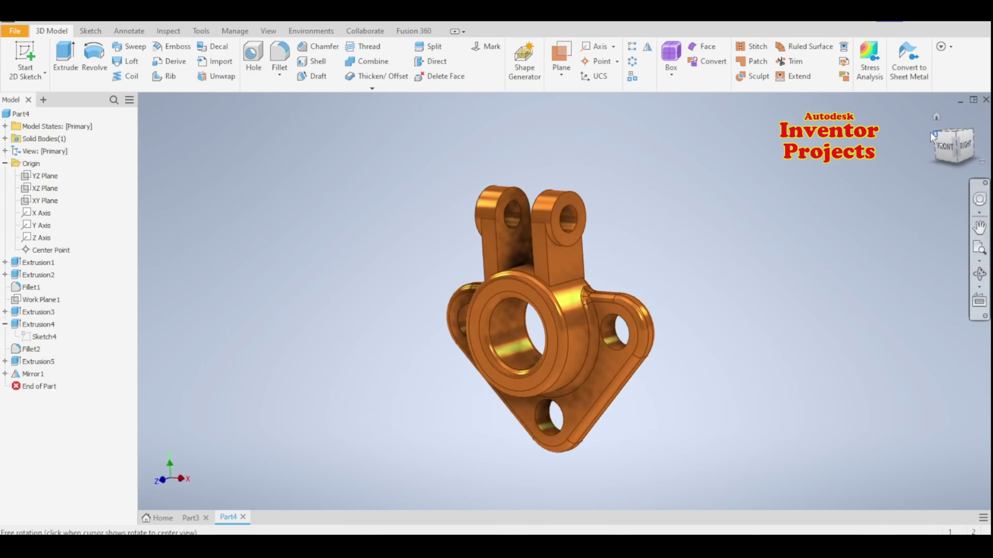
{"action": "left_click", "coordinate": [936, 118]}
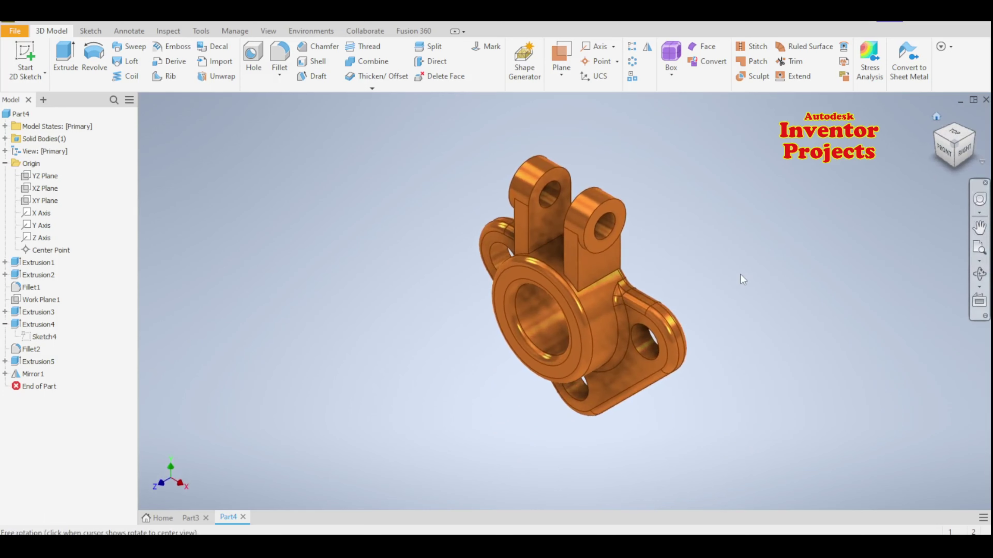